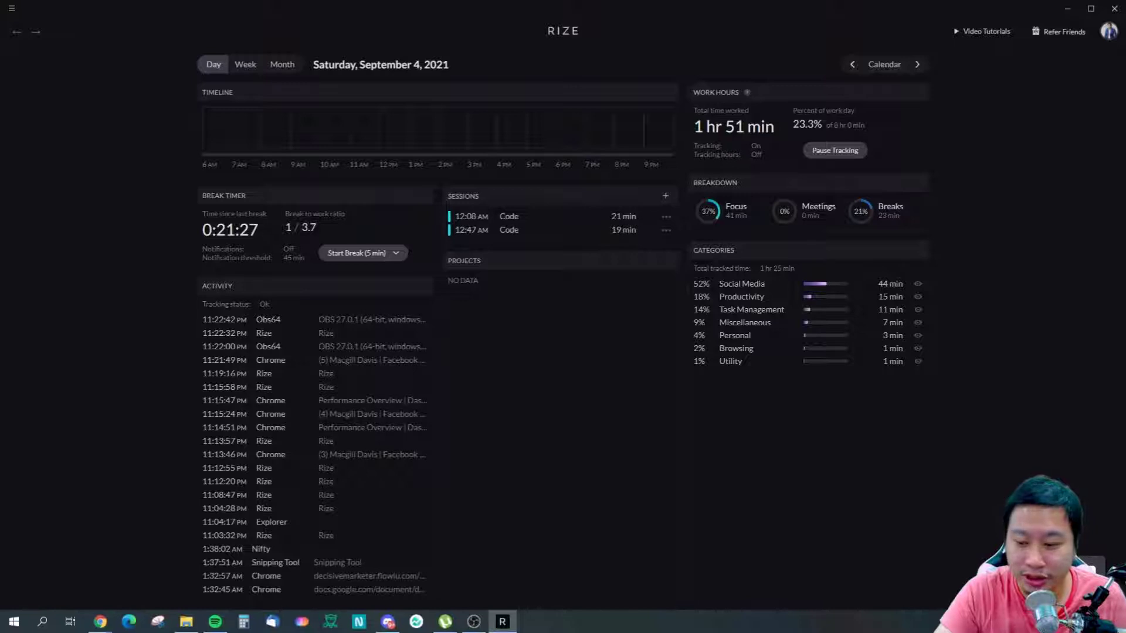
Switch to Chrome, close the Facebook group profile tab, and return to Rize
key(alt+Tab)
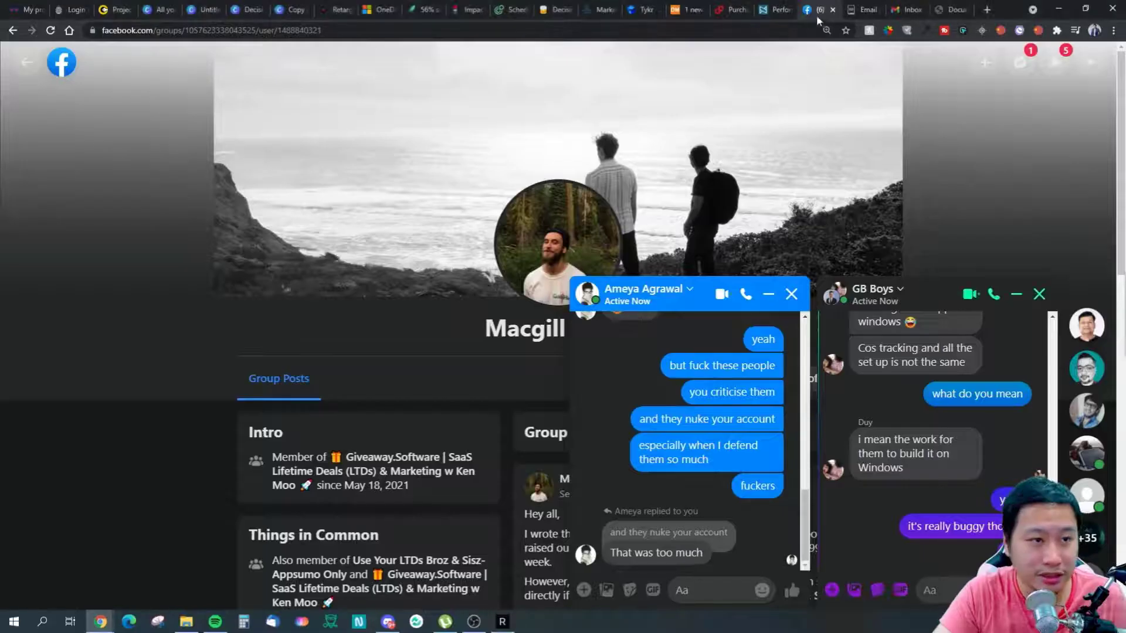
click(832, 9)
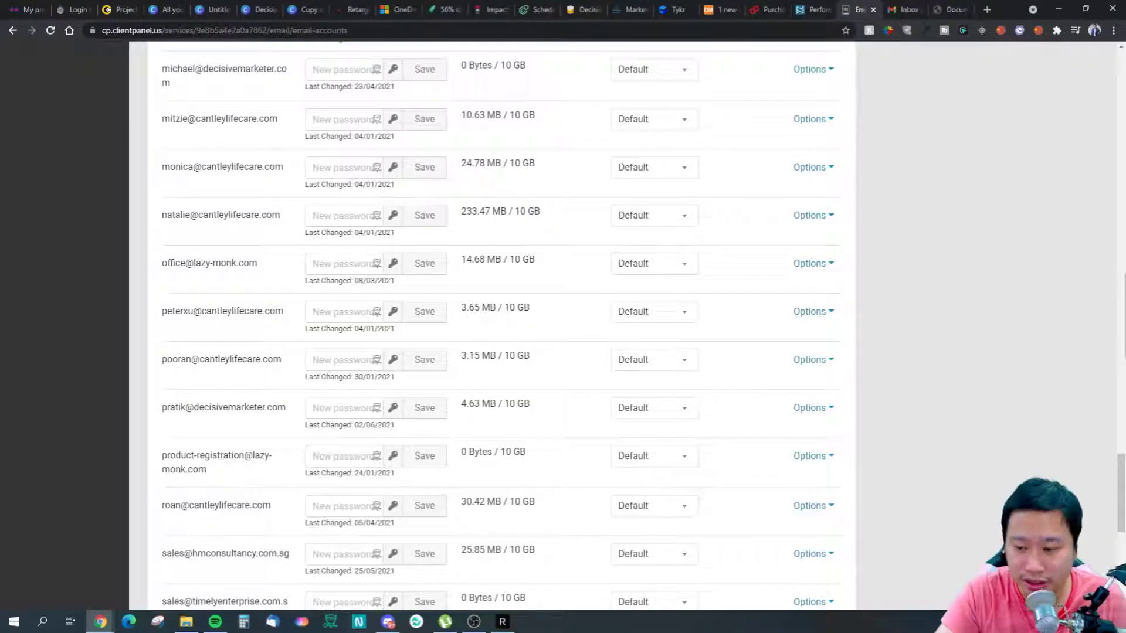
key(alt+Tab)
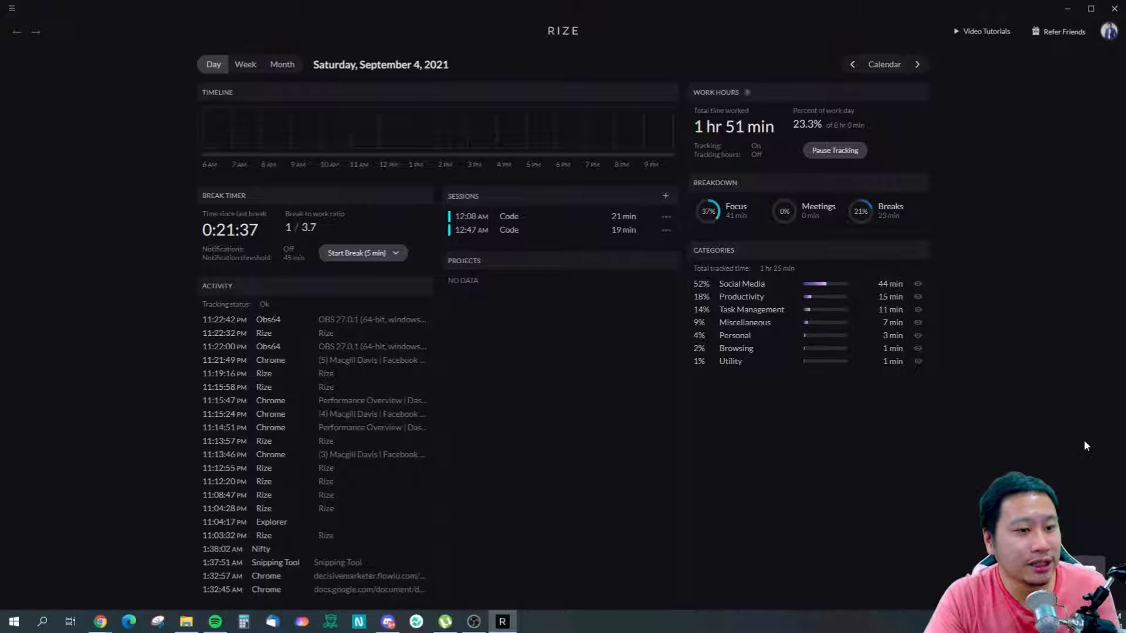
double_click(786, 15)
double_click(702, 97)
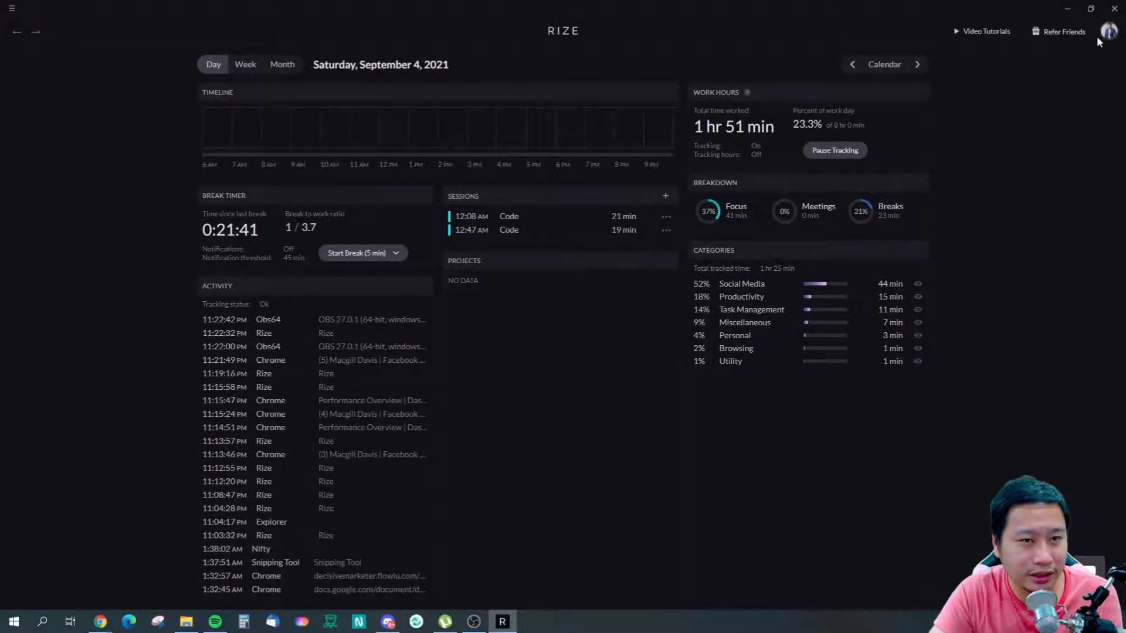
click(1091, 8)
click(1009, 93)
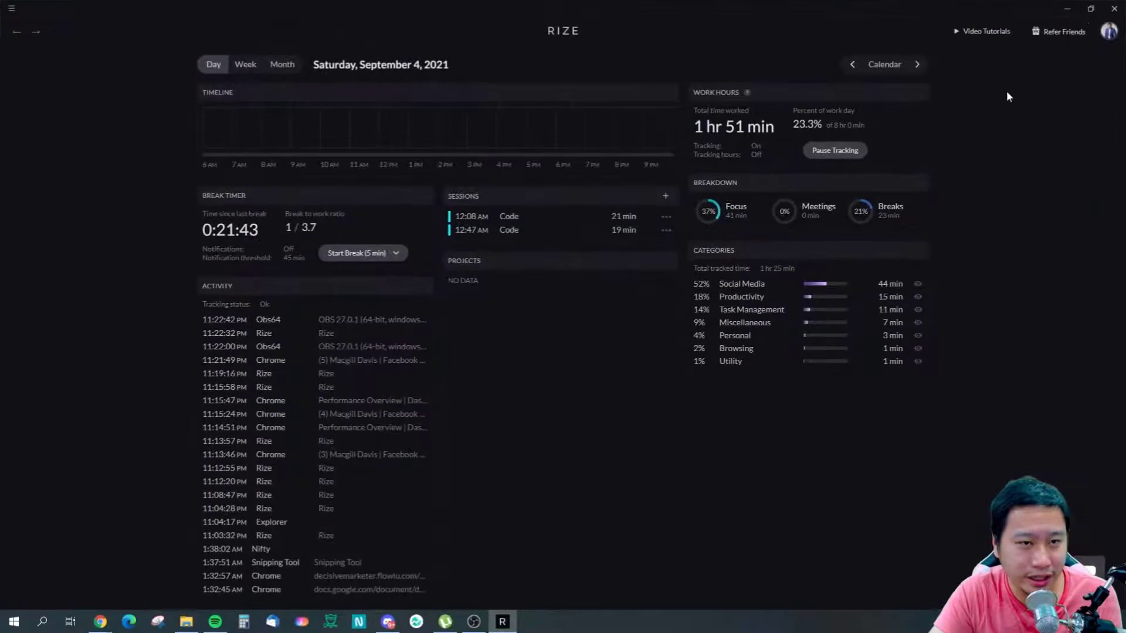
click(1091, 9)
click(987, 95)
double_click(991, 13)
double_click(744, 93)
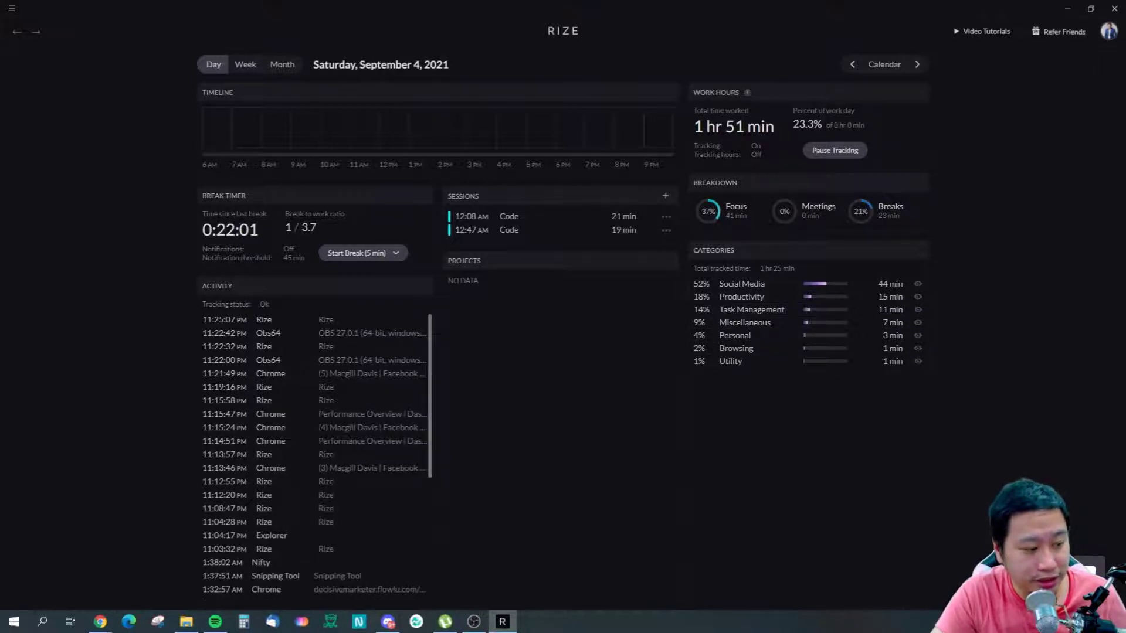
Examine the day's activity log, including the older Chrome, Discord and Nifty entries
drag(205, 586, 235, 554)
click(188, 557)
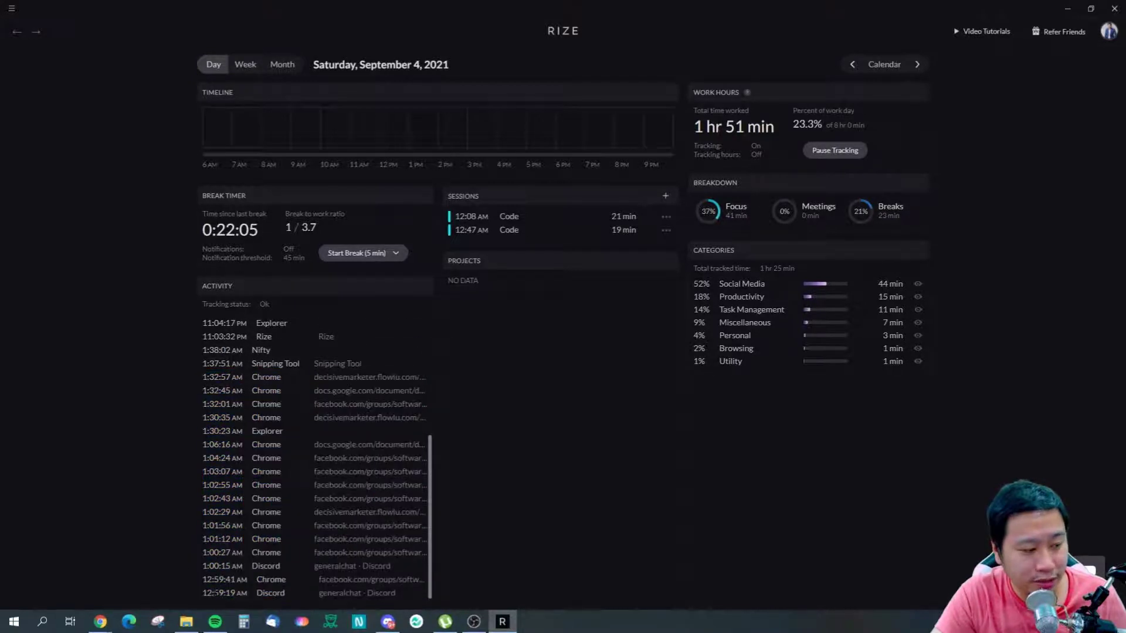
scroll(217, 538, up, 2)
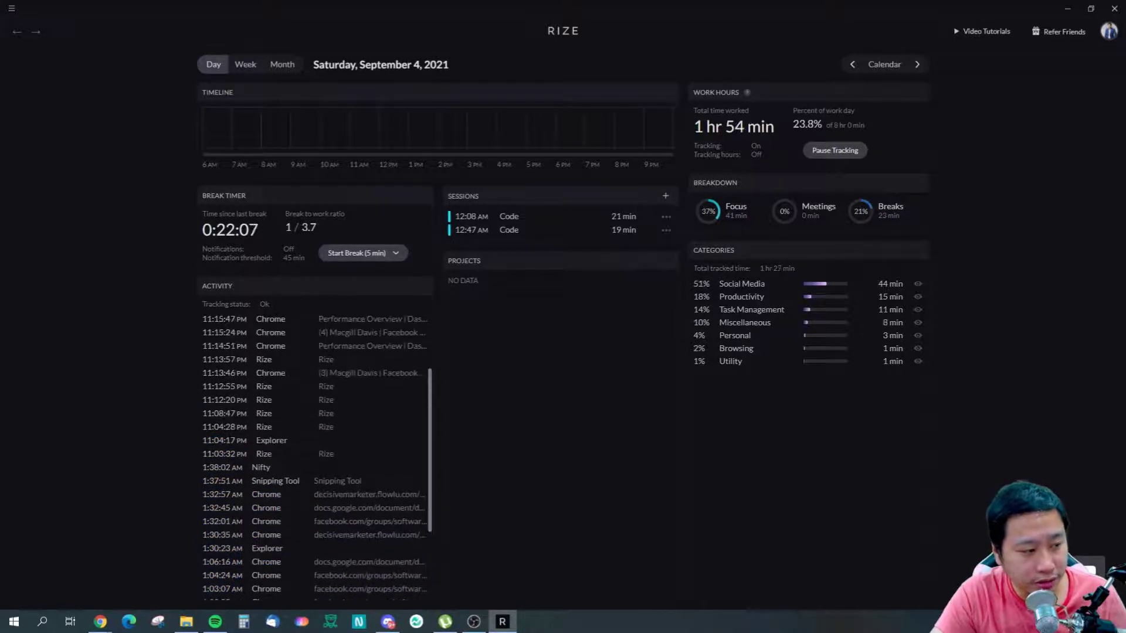
drag(198, 467, 218, 472)
click(218, 478)
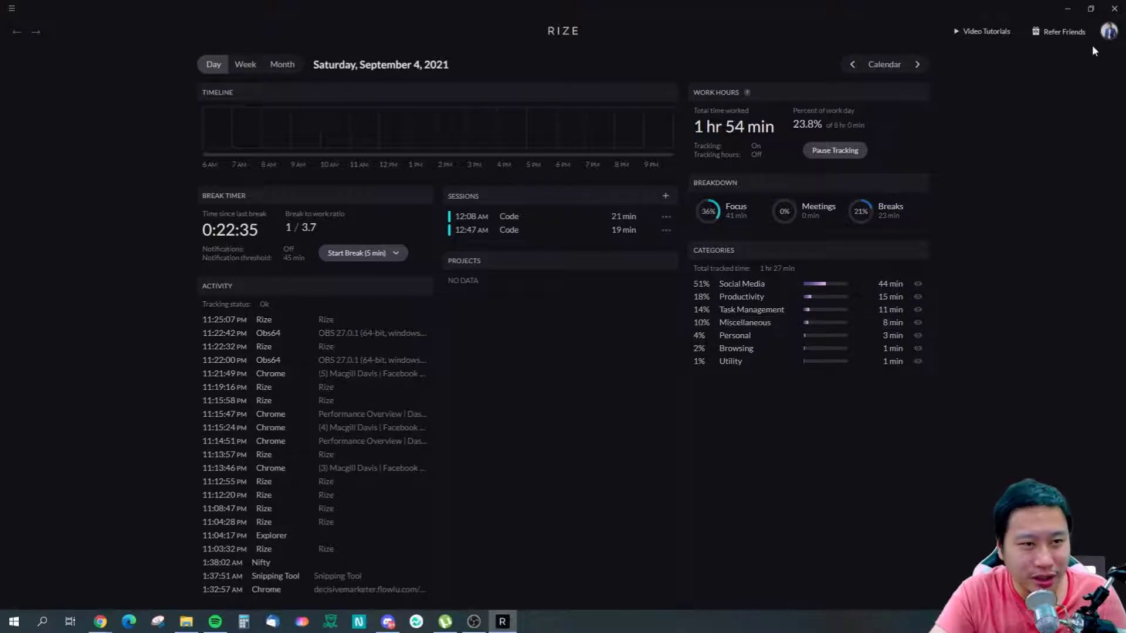
Look through the general settings down to the focus time exclusions and return to the dashboard
click(1108, 32)
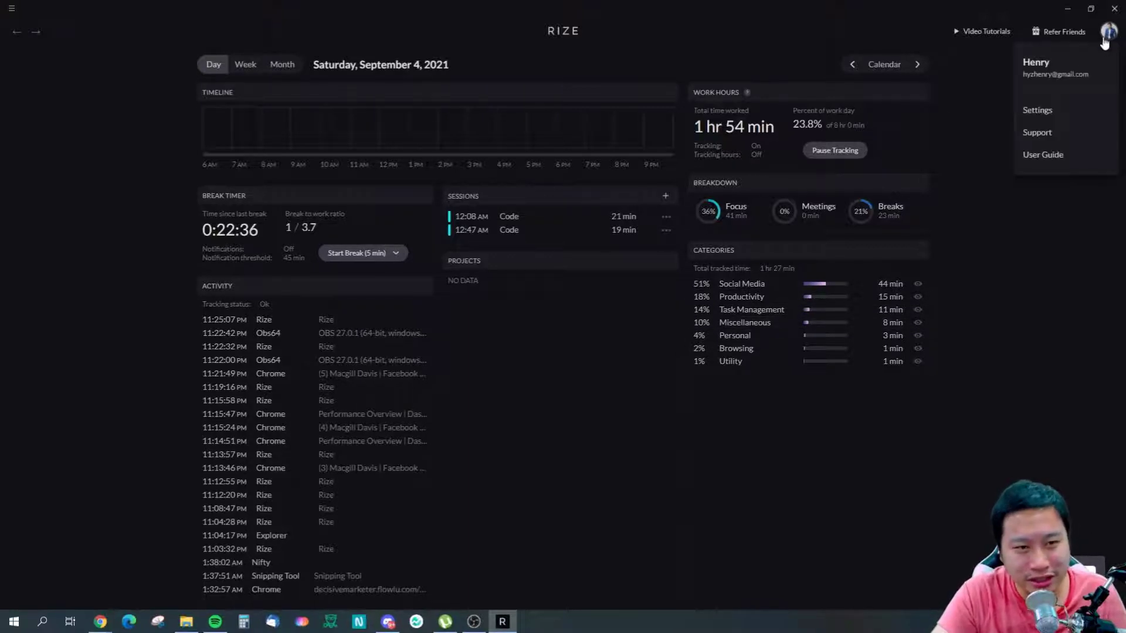
click(1031, 111)
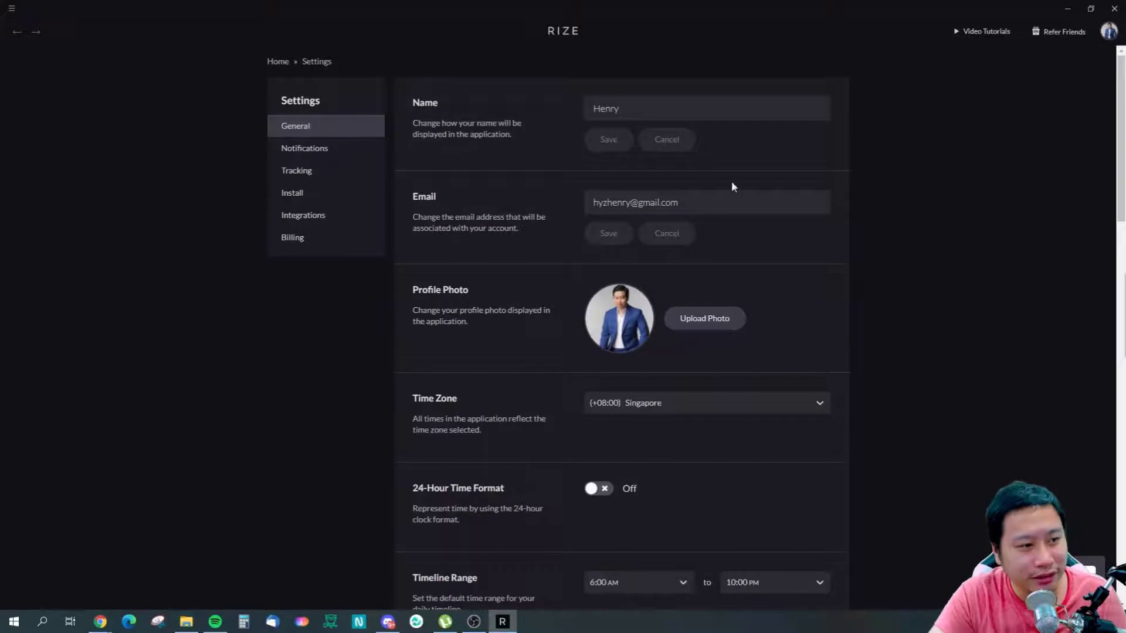
scroll(923, 291, down, 4)
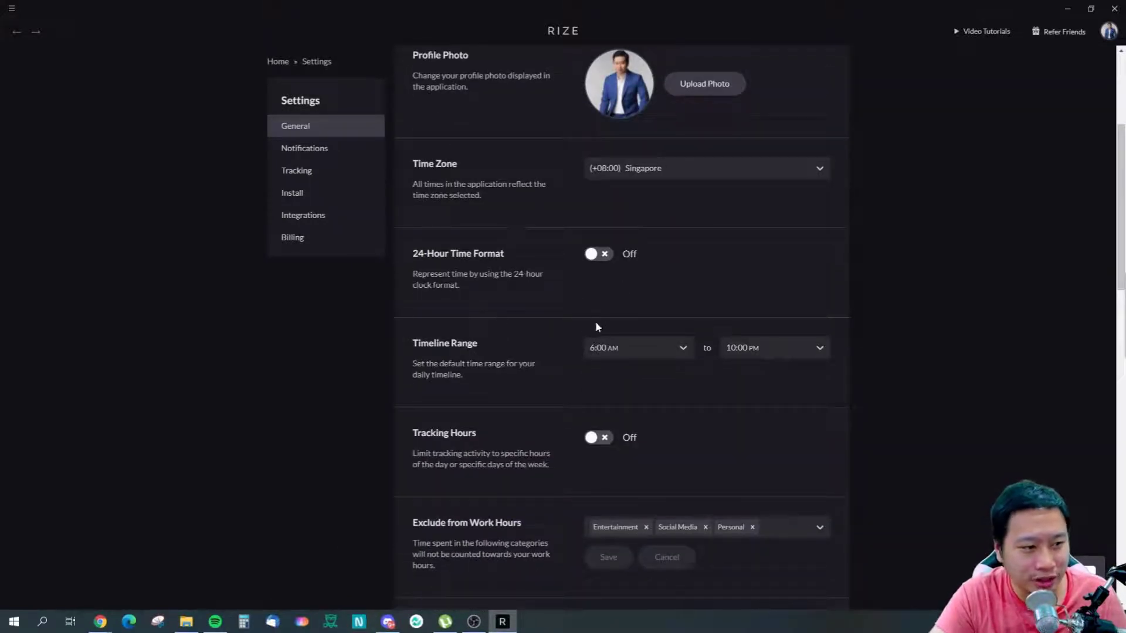
scroll(564, 325, down, 2)
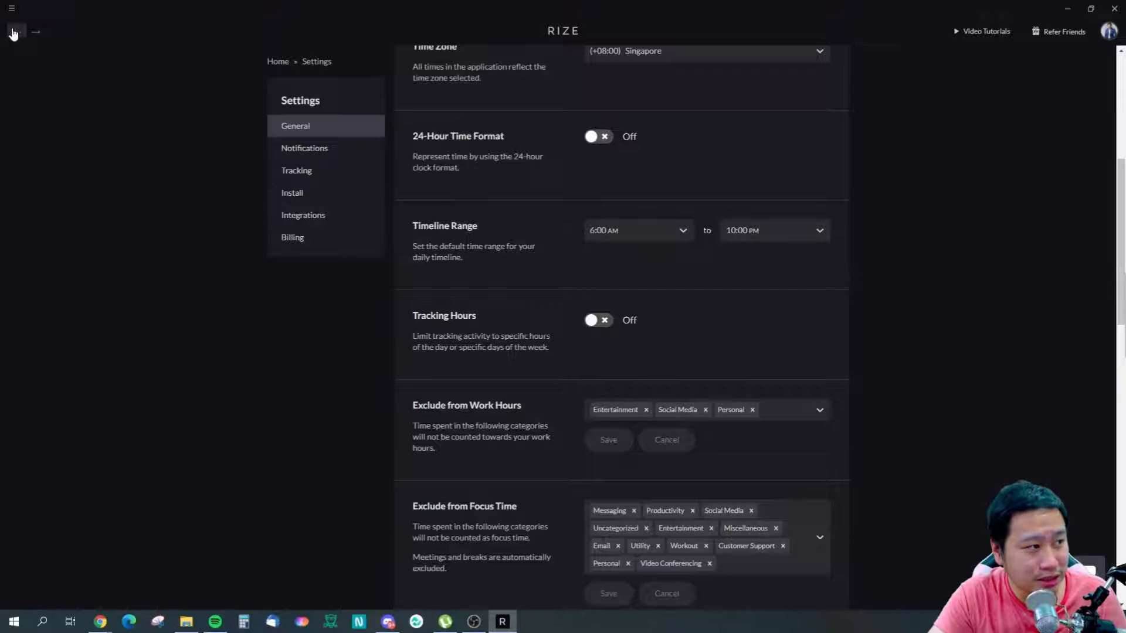
click(14, 32)
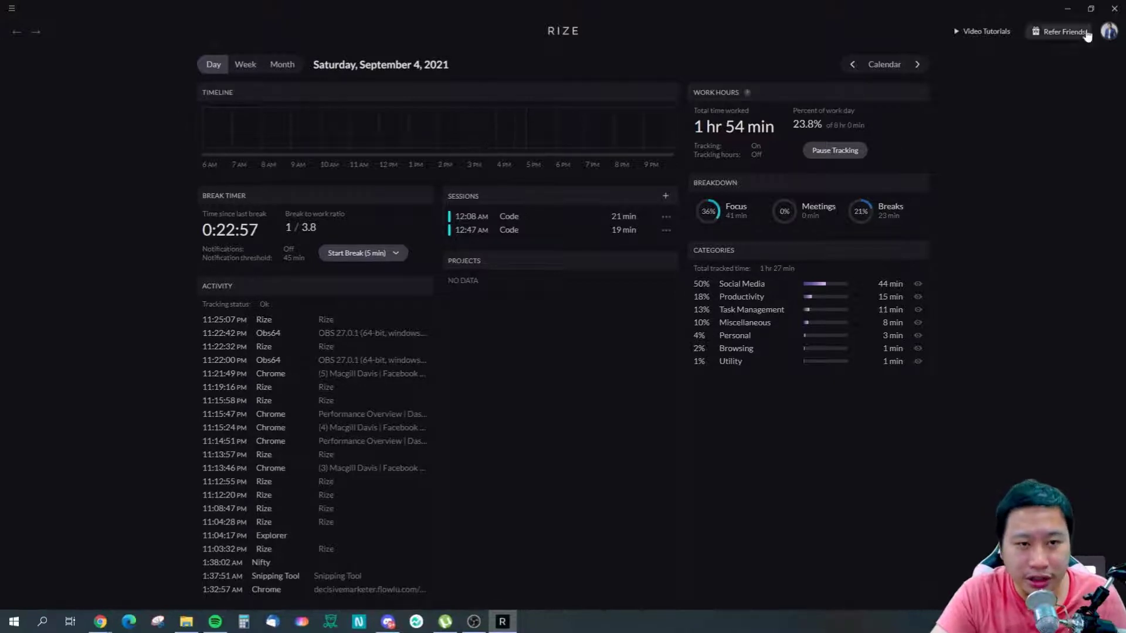
Revisit the general settings to check the timeline range and tracking hours options, returning to the dashboard
click(1109, 32)
click(1032, 111)
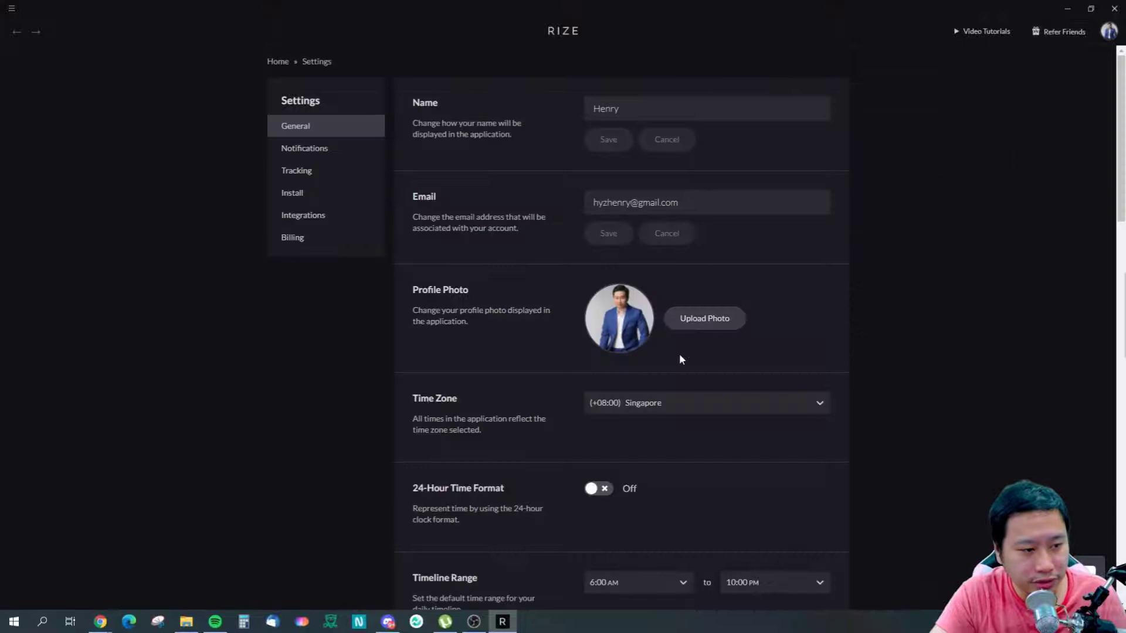
scroll(809, 367, down, 8)
scroll(714, 367, up, 3)
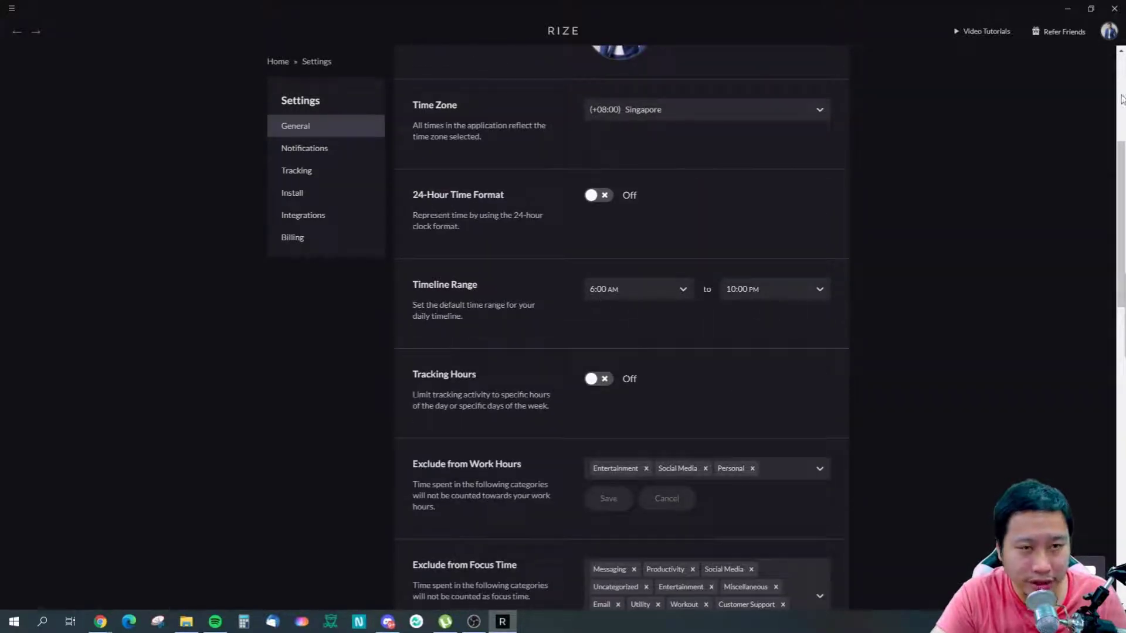
click(17, 32)
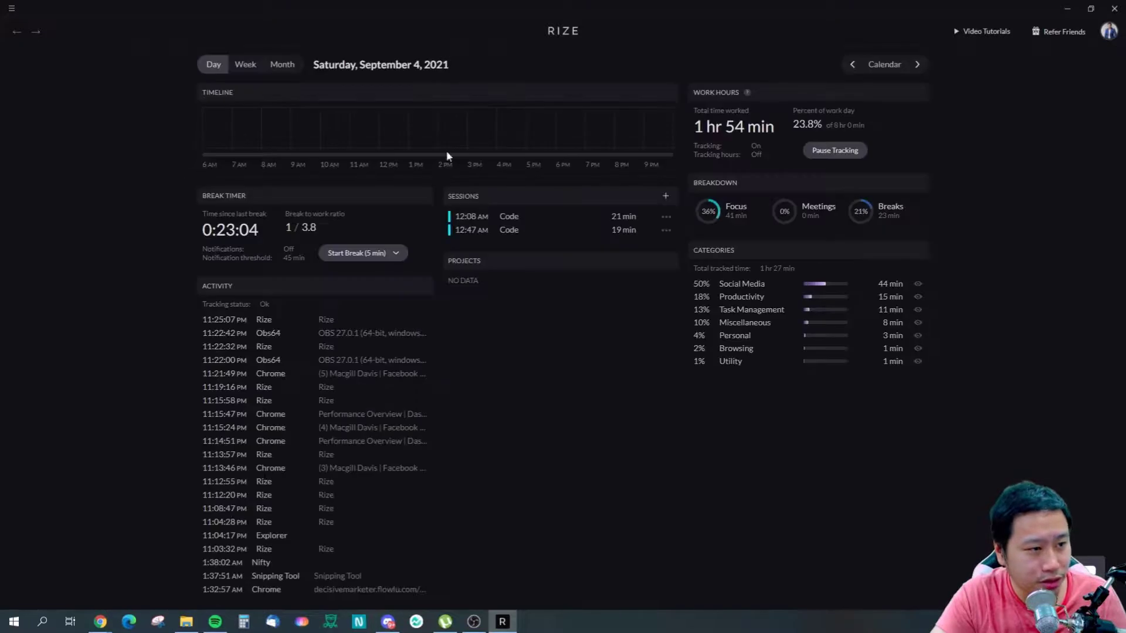
Set the default timeline range to Start of the day through End of the day in the general settings and return to the dashboard
click(1109, 31)
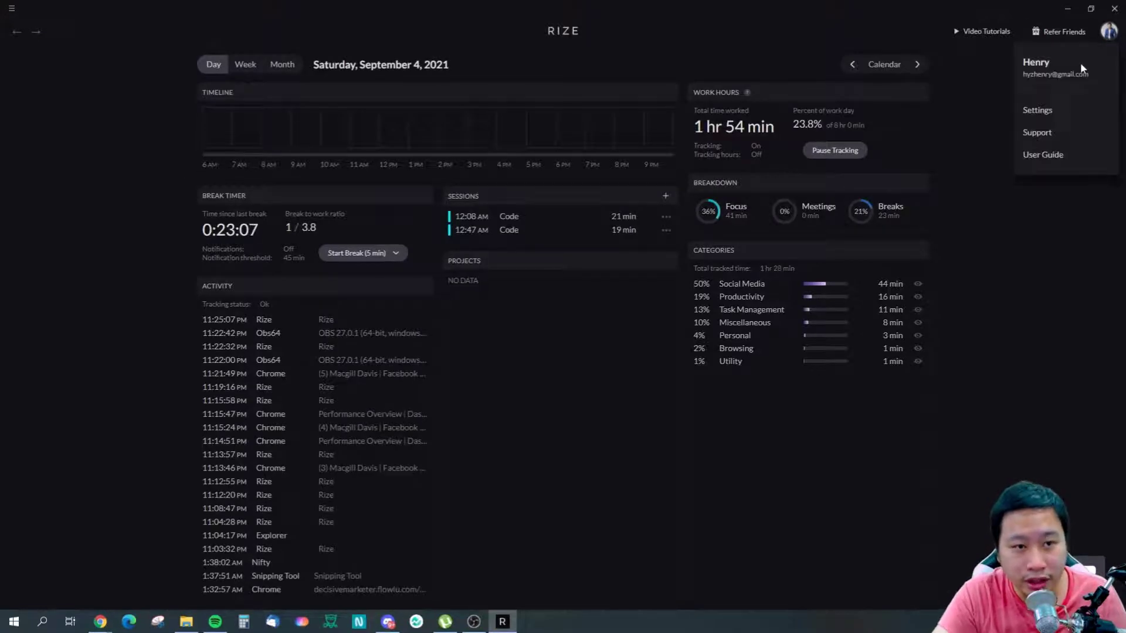
click(1031, 113)
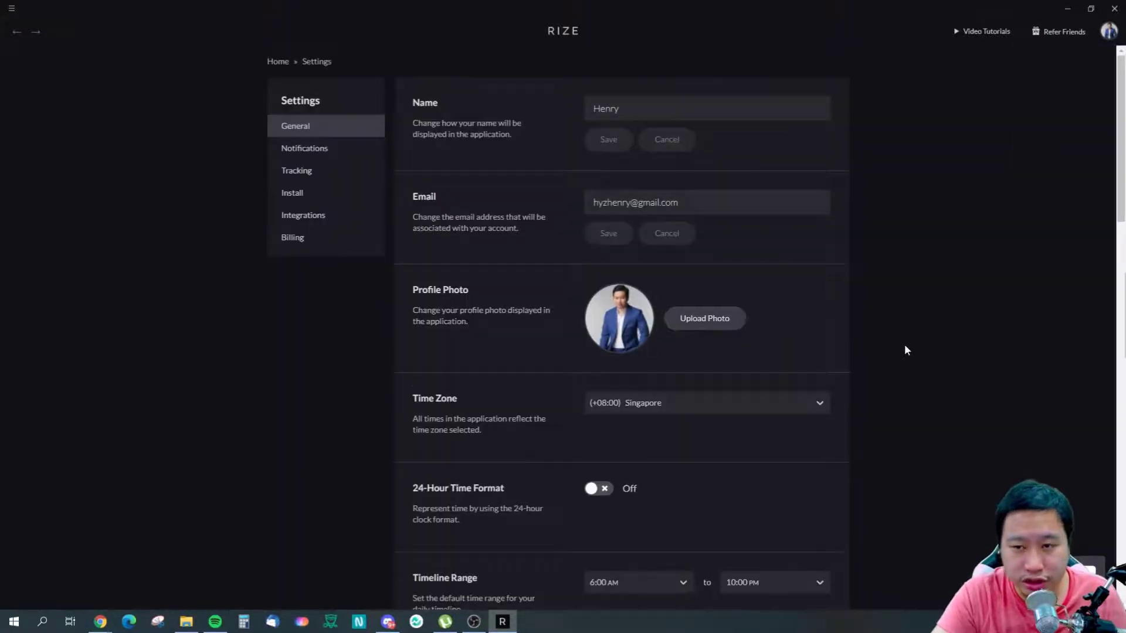
scroll(905, 346, down, 4)
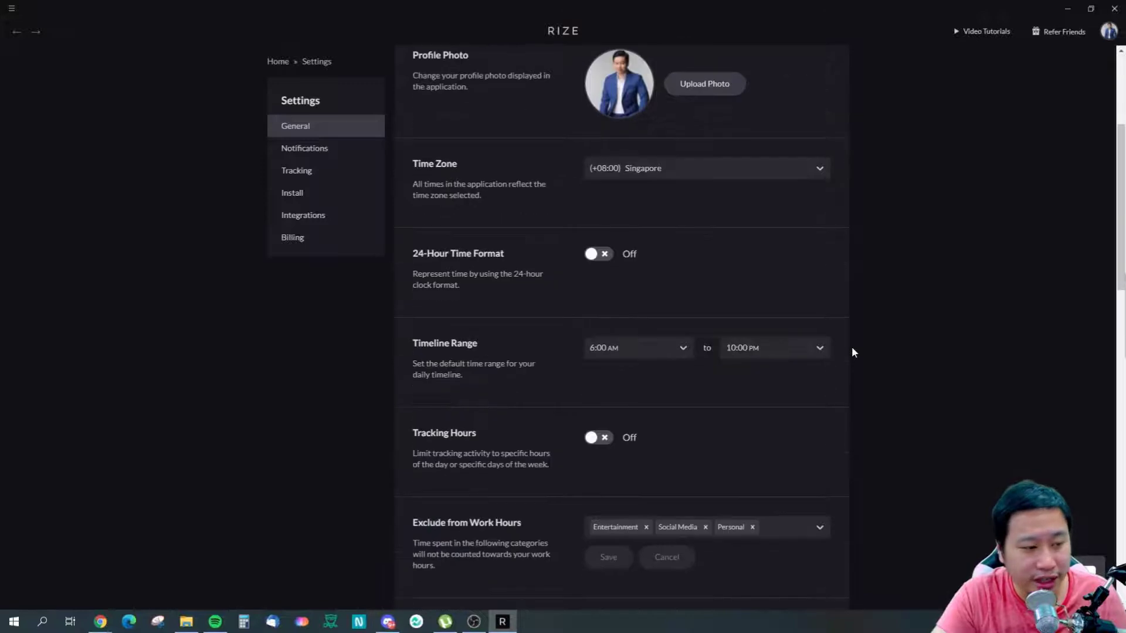
click(751, 356)
scroll(778, 404, down, 1)
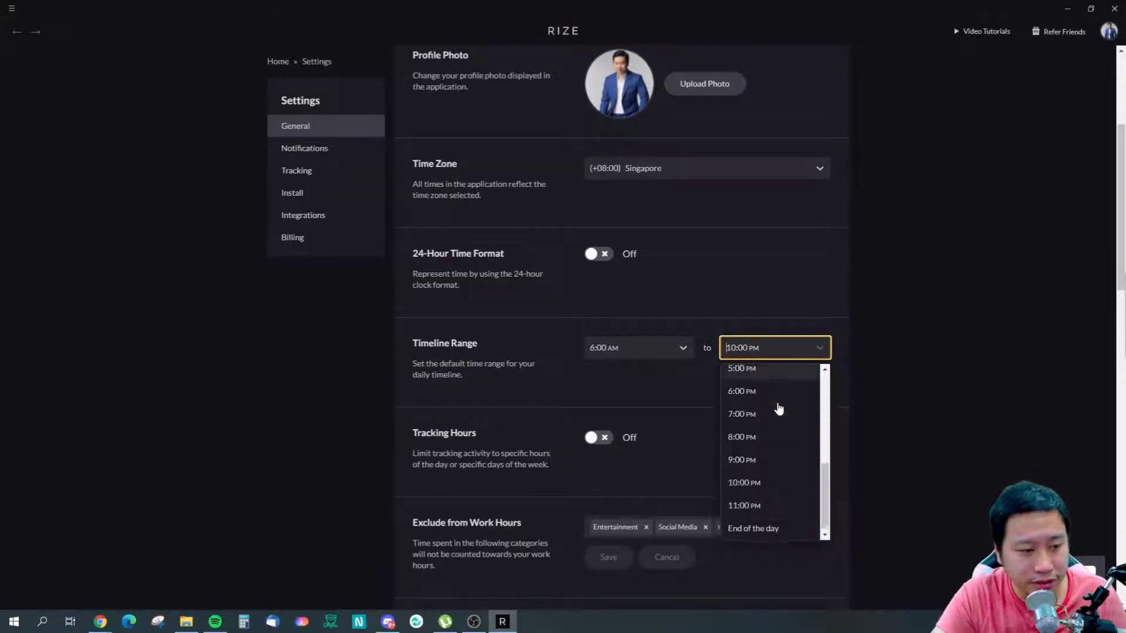
click(771, 528)
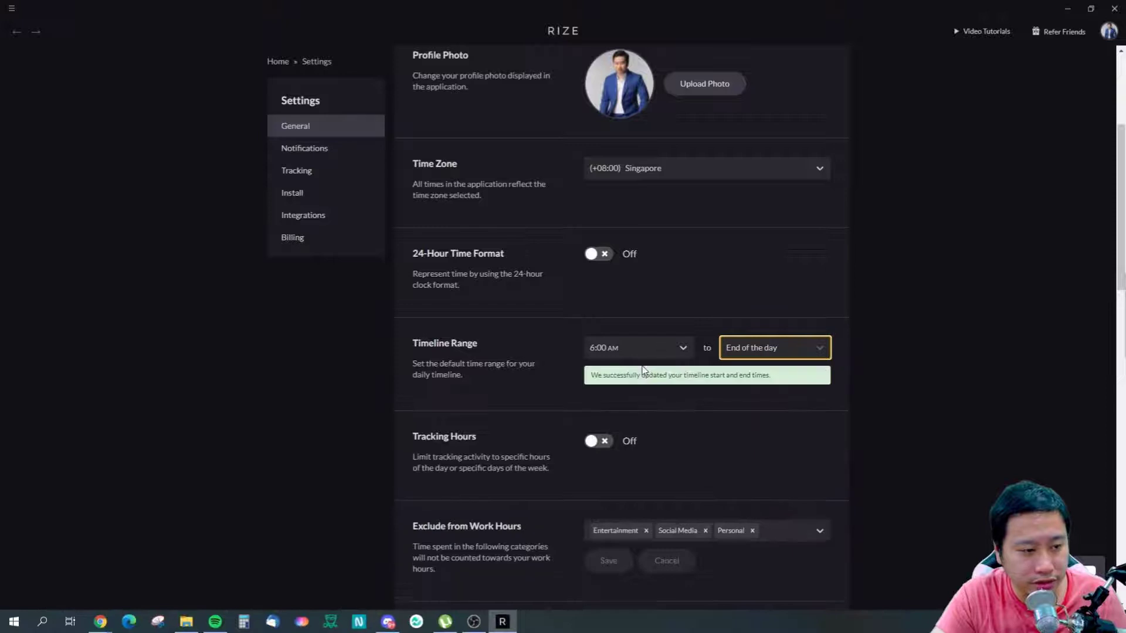
click(604, 347)
click(619, 380)
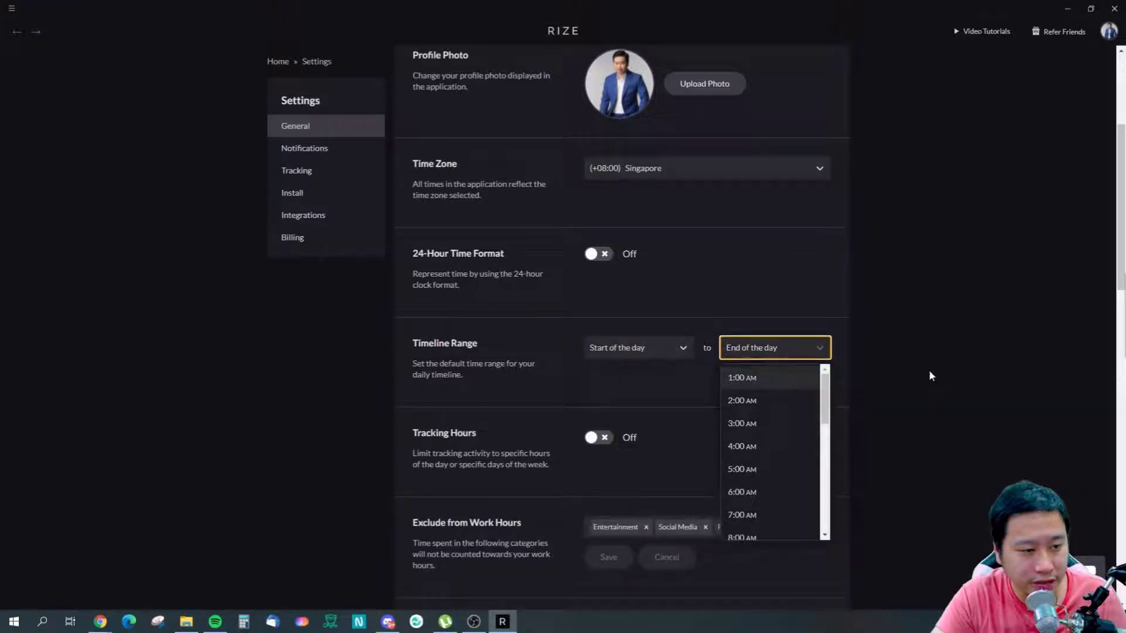
click(876, 409)
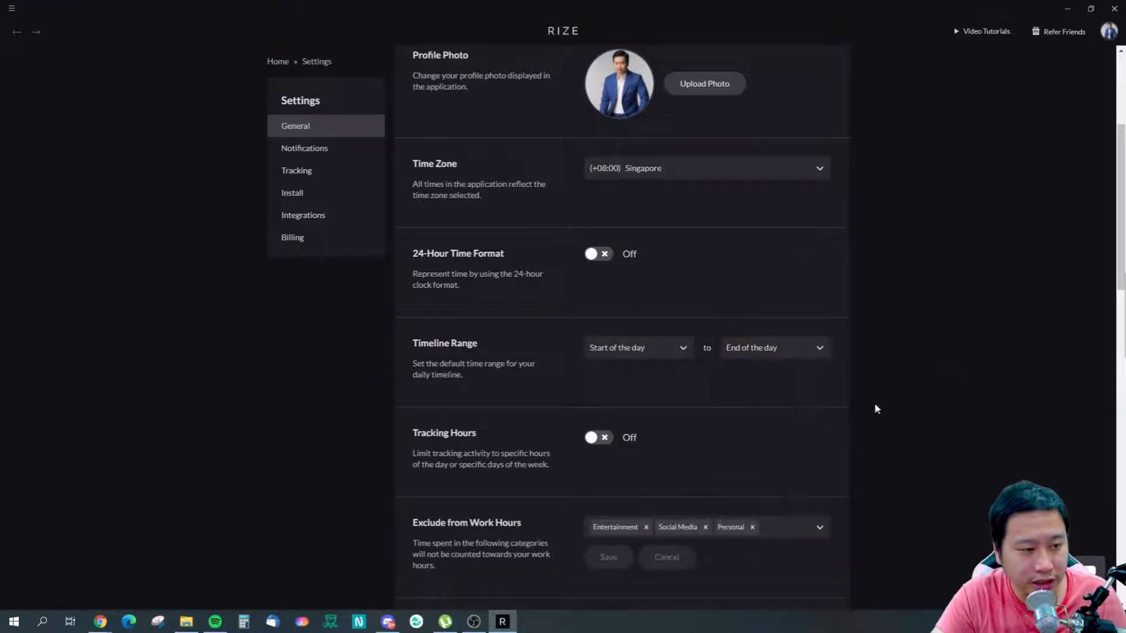
click(14, 33)
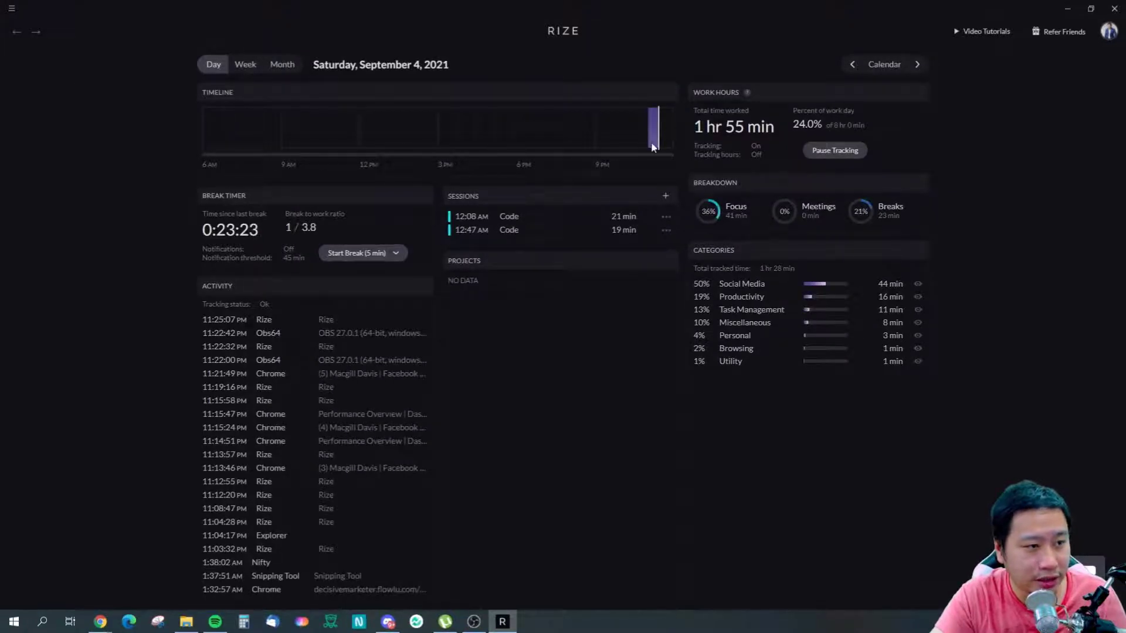
Reopen the general settings and set the end of the default timeline range to 10:00 PM
click(1107, 34)
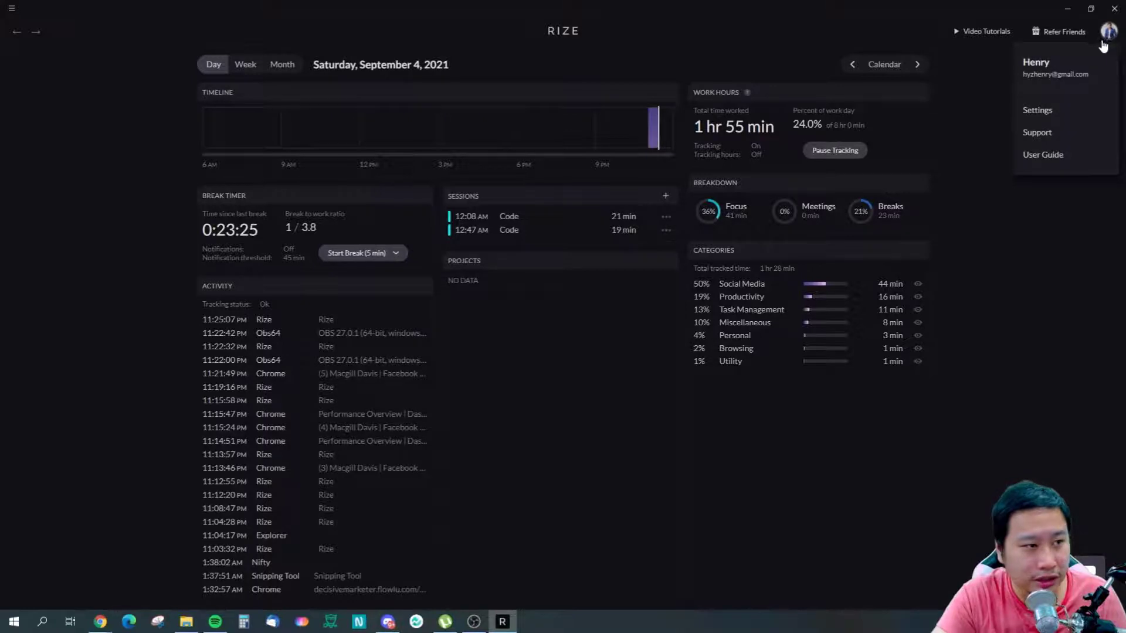
click(1038, 110)
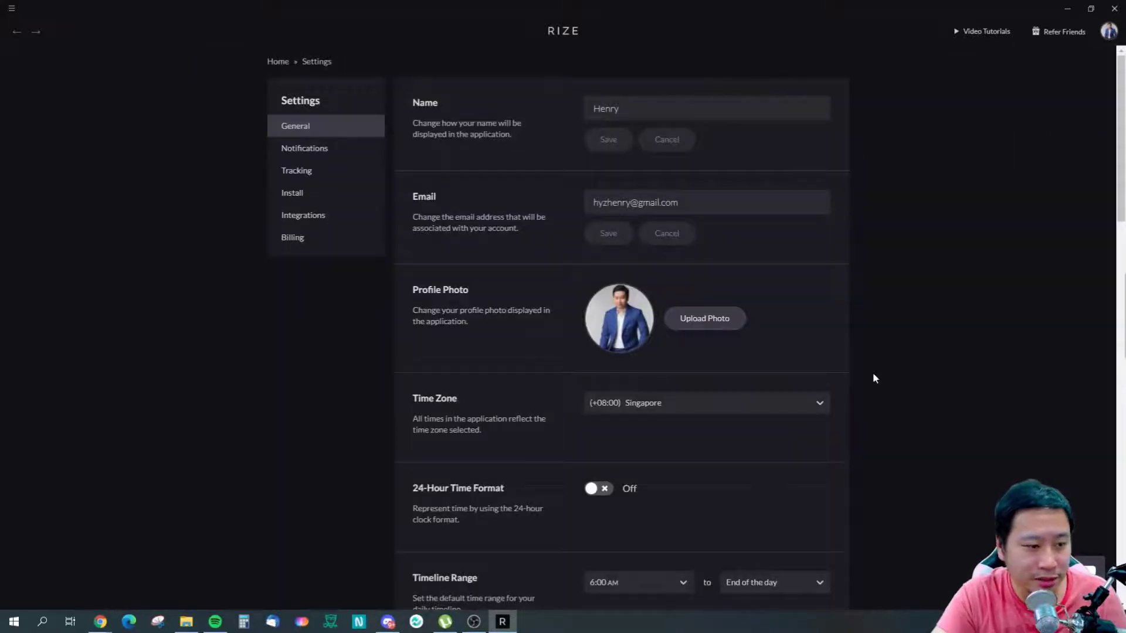
scroll(874, 379, down, 4)
click(668, 347)
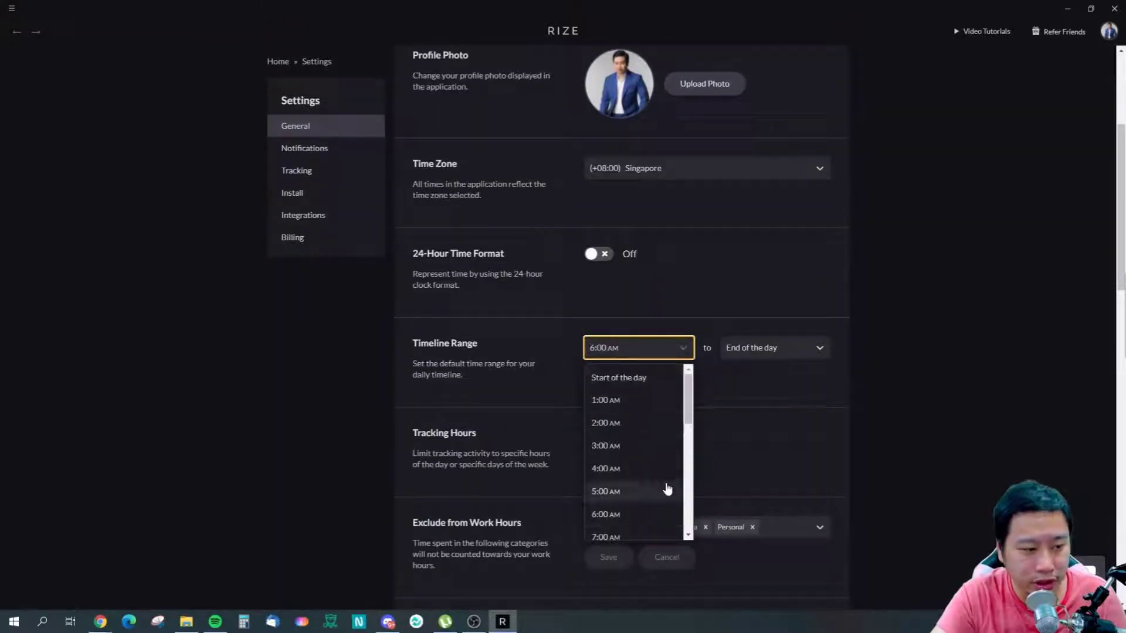
scroll(627, 428, down, 2)
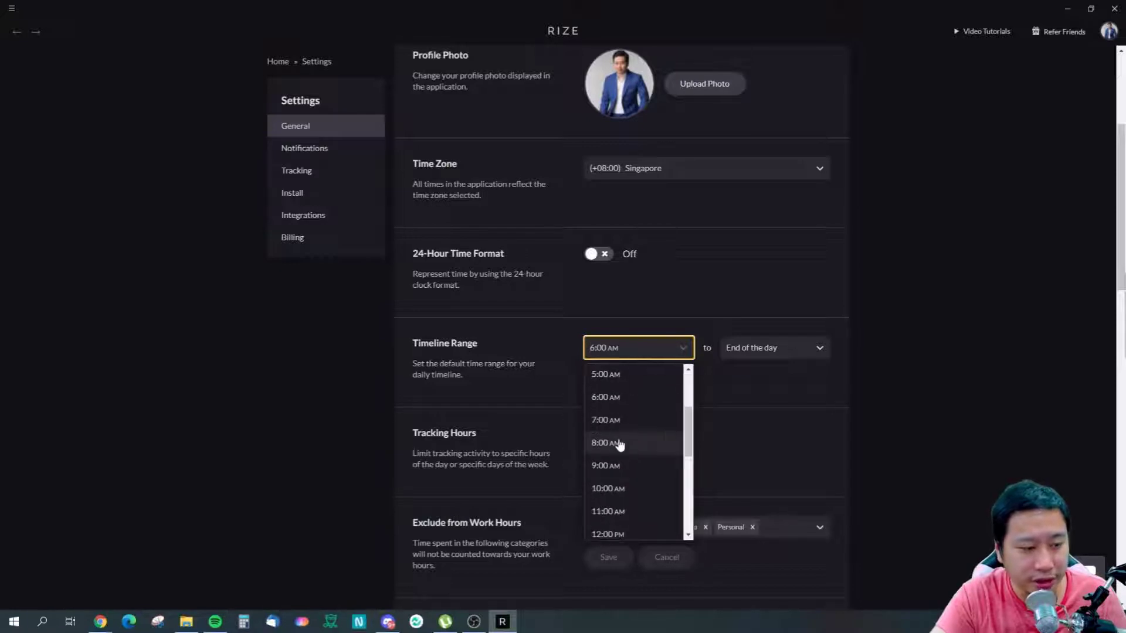
click(784, 348)
click(721, 354)
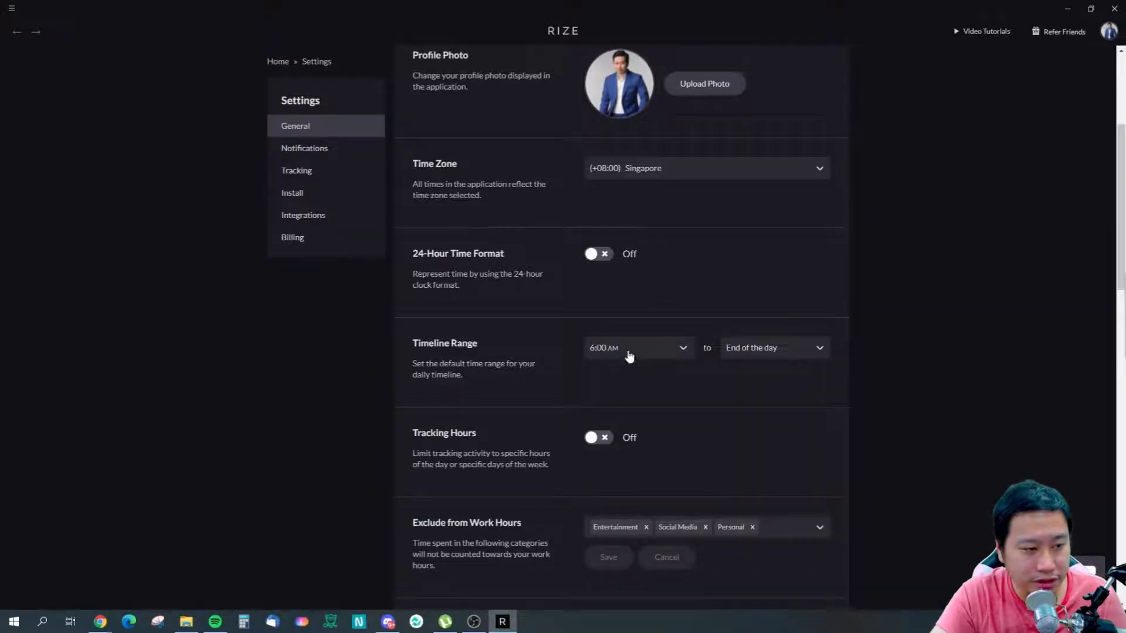
click(752, 353)
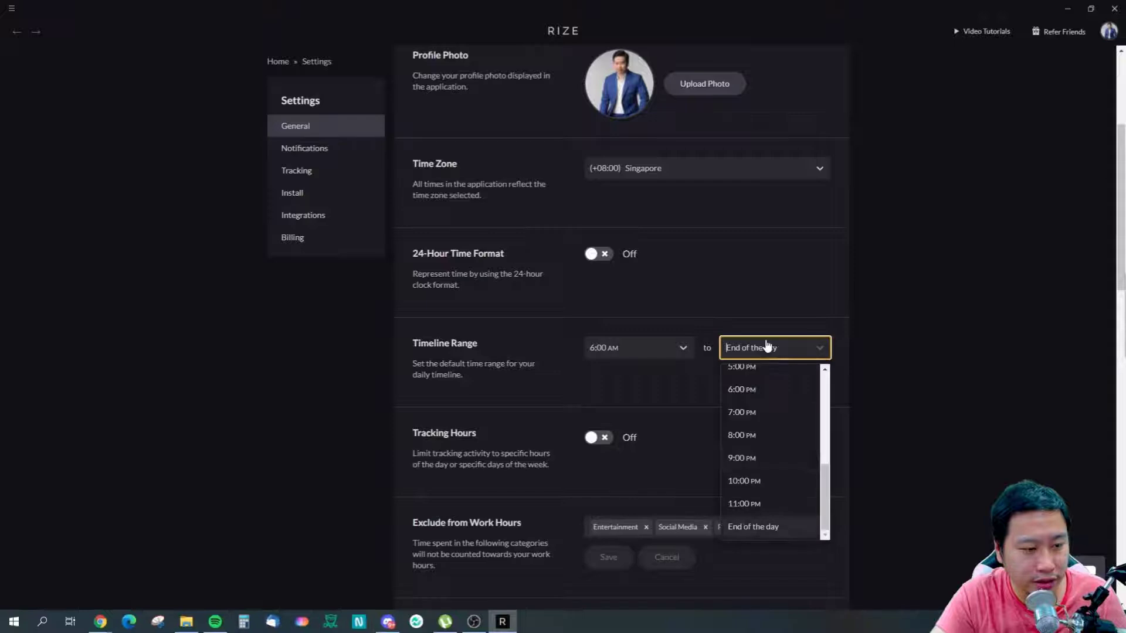
click(753, 482)
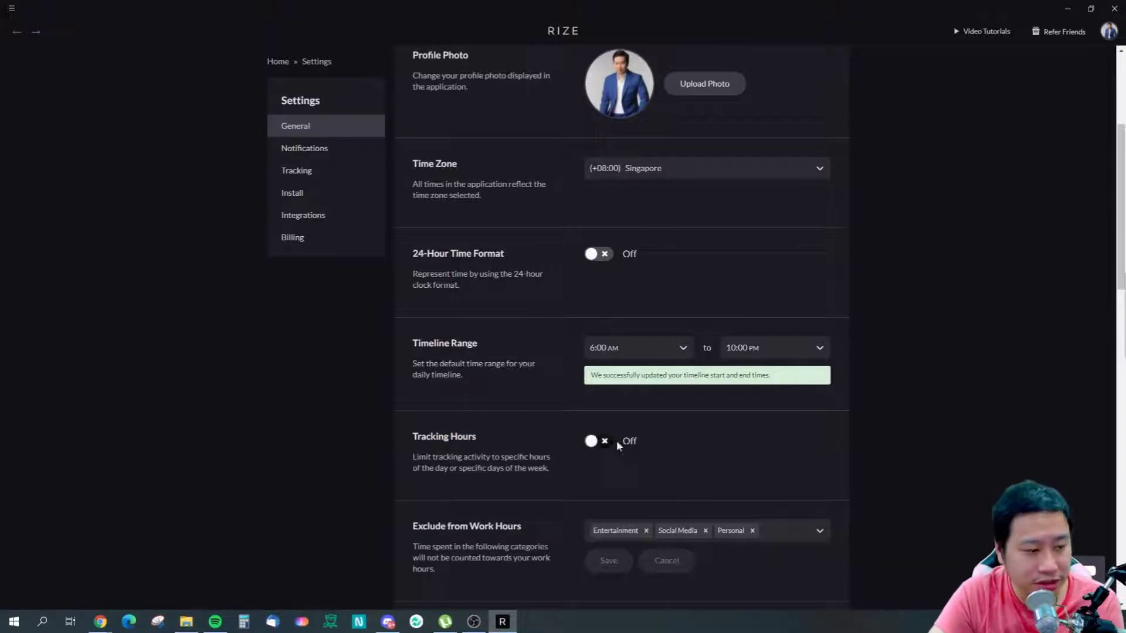
Turn on Tracking Hours and check its day options, keeping Weekdays Only
click(592, 441)
click(587, 444)
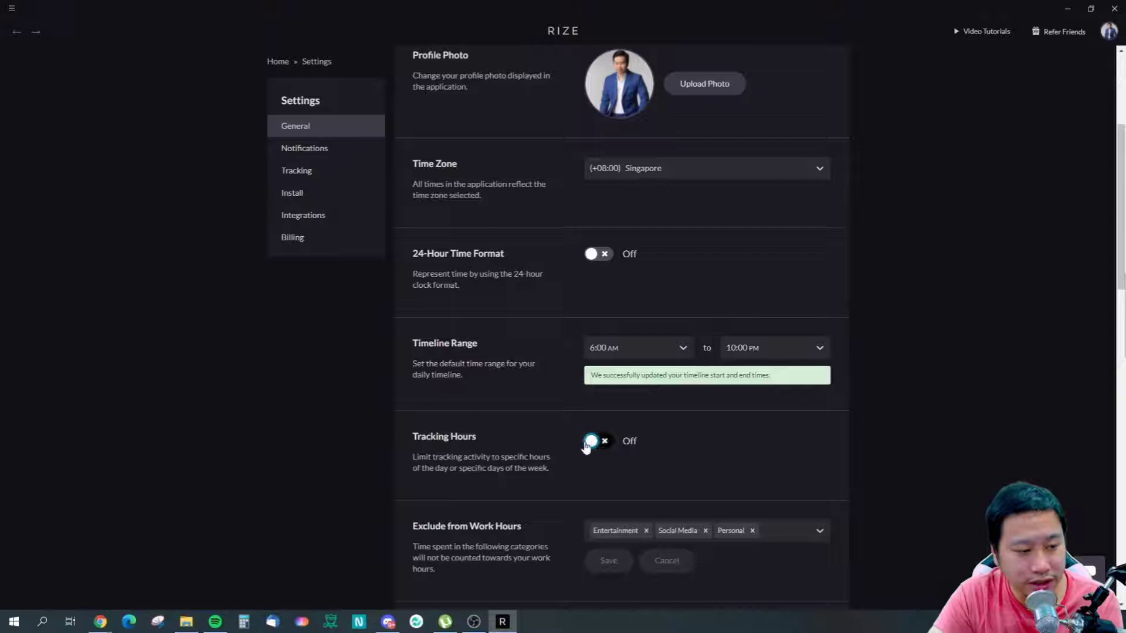
click(591, 441)
scroll(604, 446, down, 2)
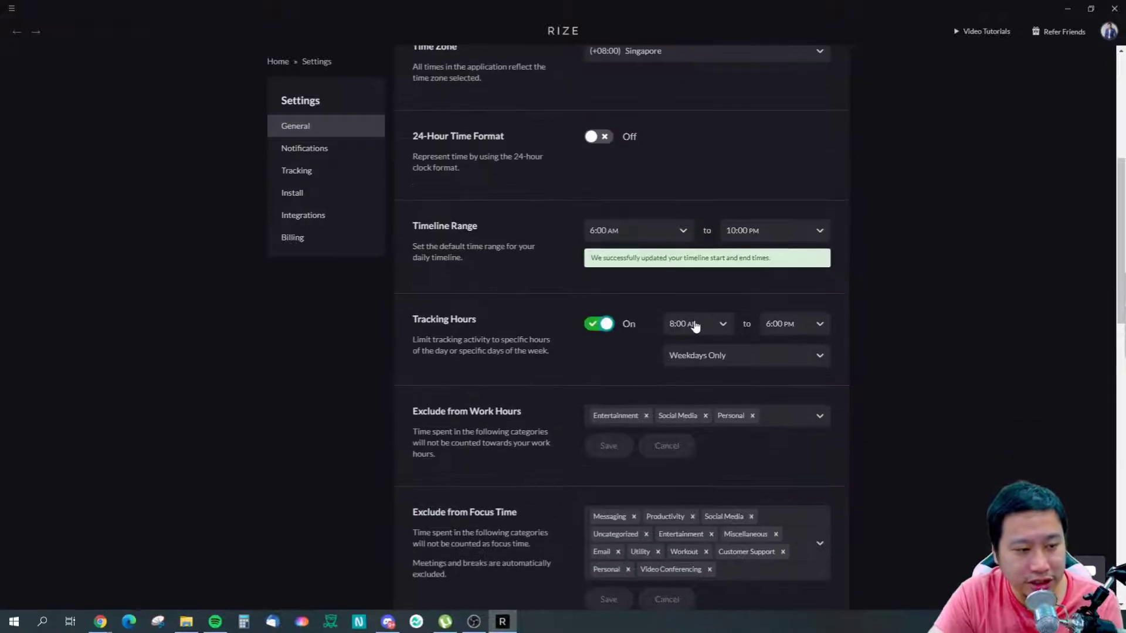
click(733, 363)
click(740, 363)
click(727, 362)
click(746, 388)
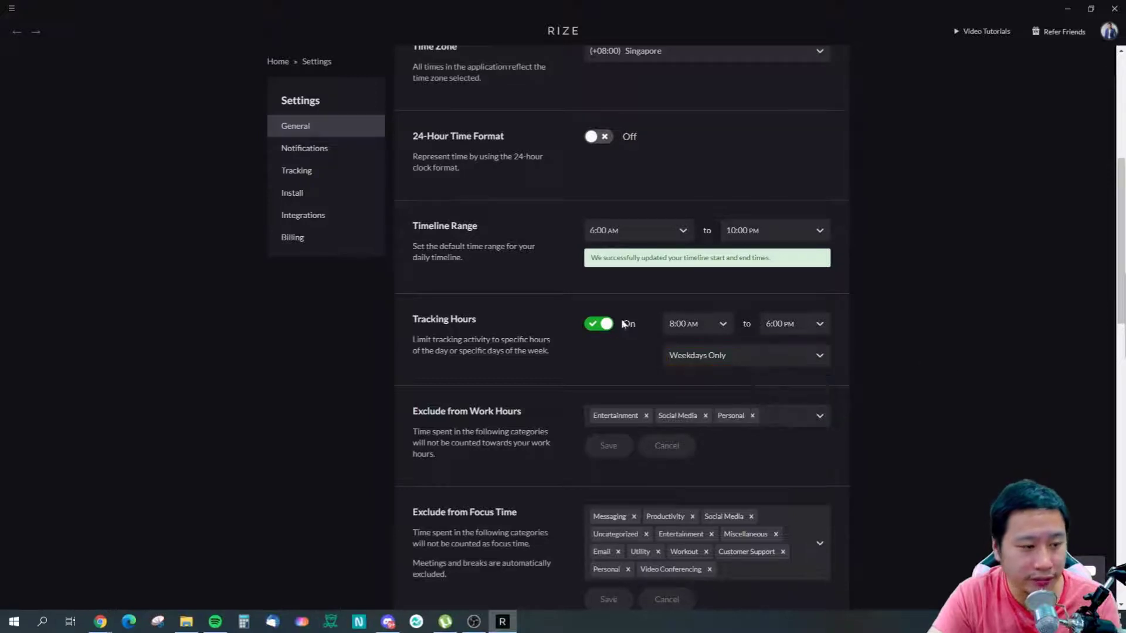
Turn off Tracking Hours in the general settings
click(604, 324)
scroll(456, 448, down, 2)
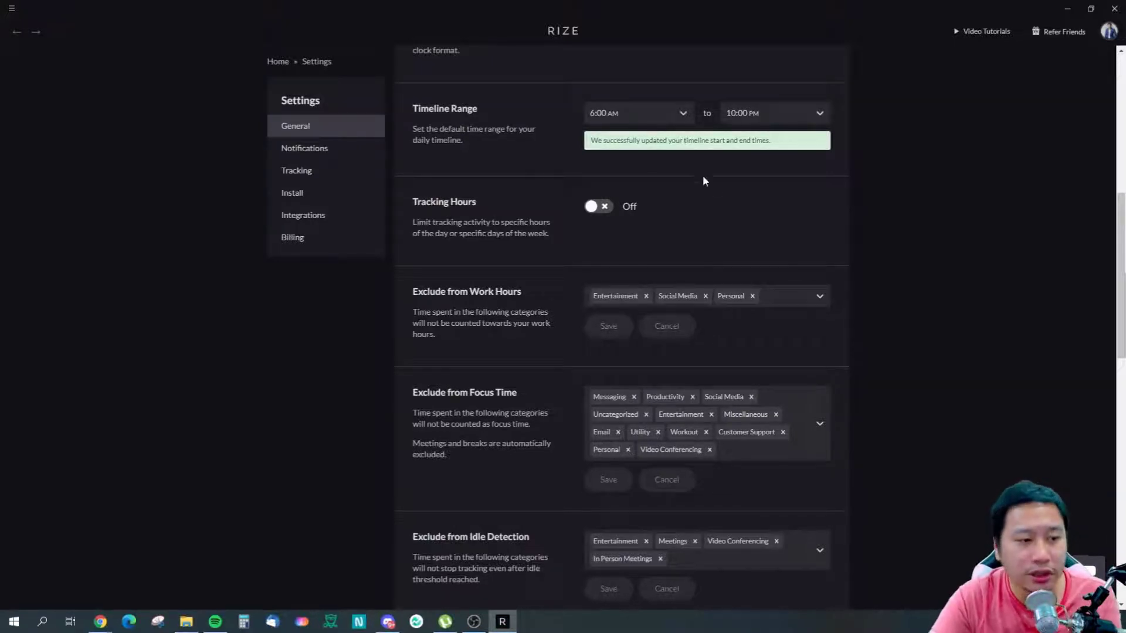
Browse the categories offered under Exclude from Work Hours, leaving the selection as it is
click(774, 301)
click(797, 301)
click(891, 273)
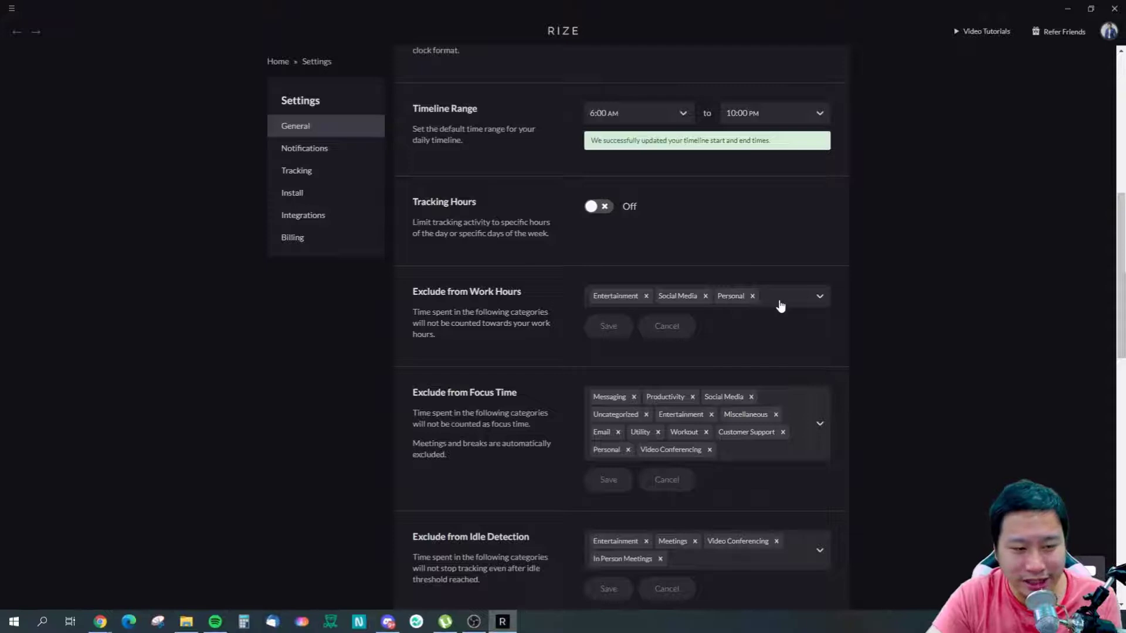
click(802, 305)
scroll(692, 411, down, 8)
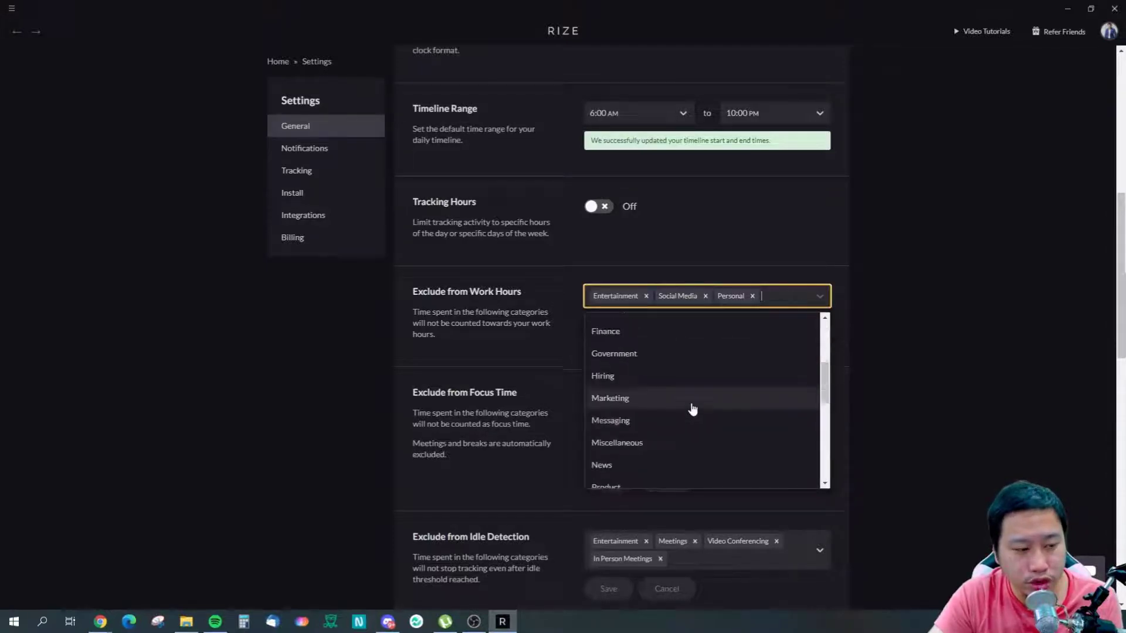
scroll(675, 410, down, 3)
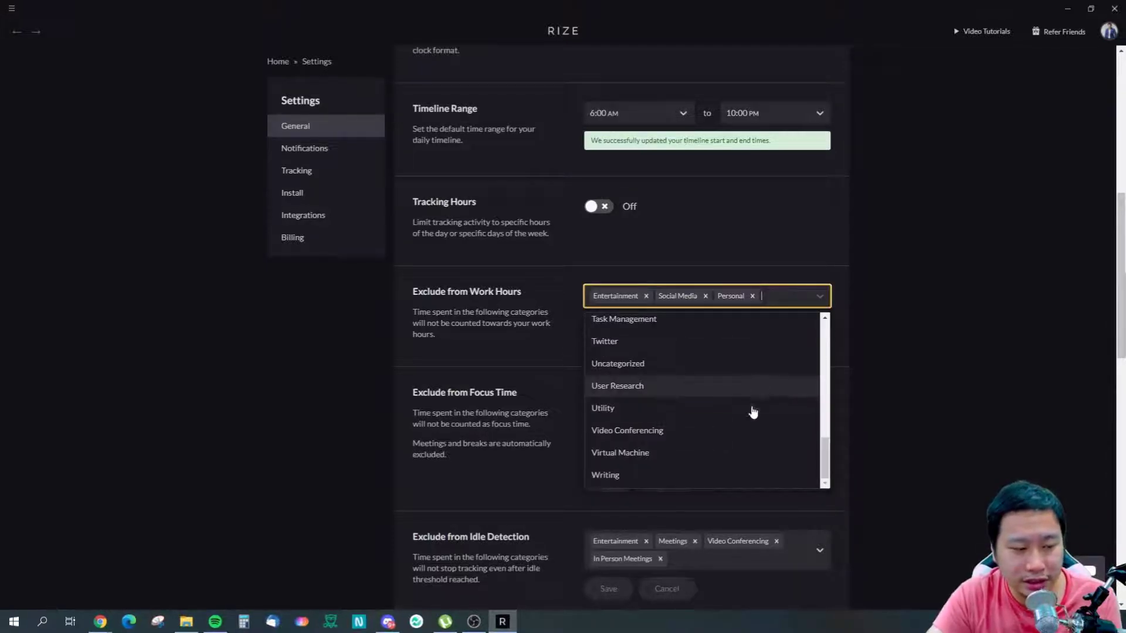
scroll(704, 404, up, 10)
click(967, 279)
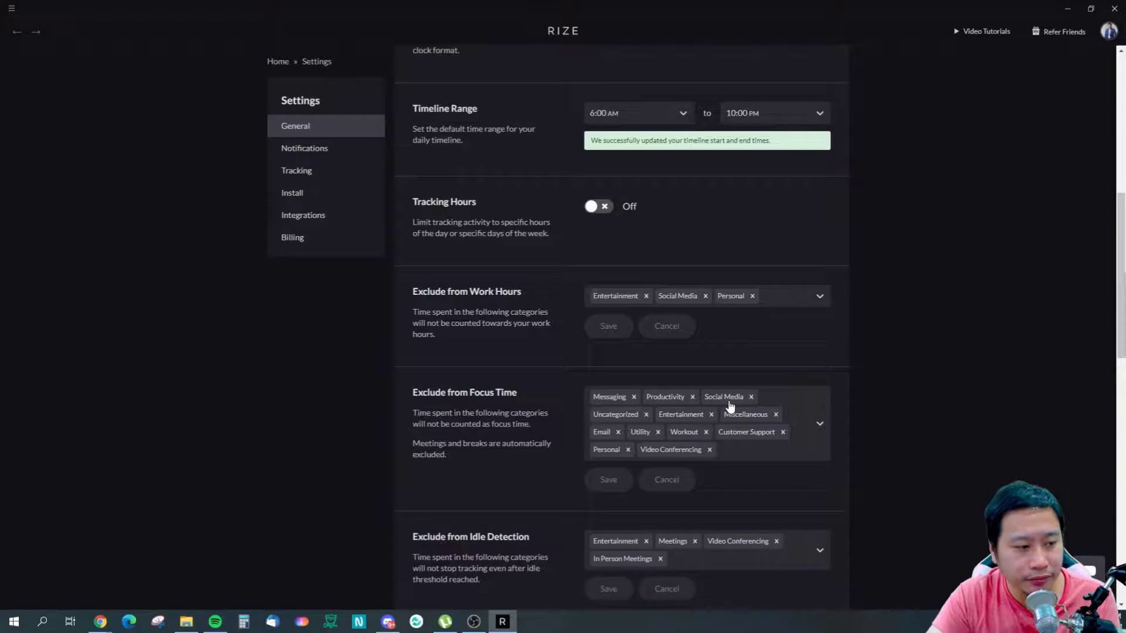
Review the Exclude from Focus Time categories with their note on meetings and breaks, and the Exclude from Idle Detection setting
scroll(730, 406, down, 3)
scroll(505, 324, up, 2)
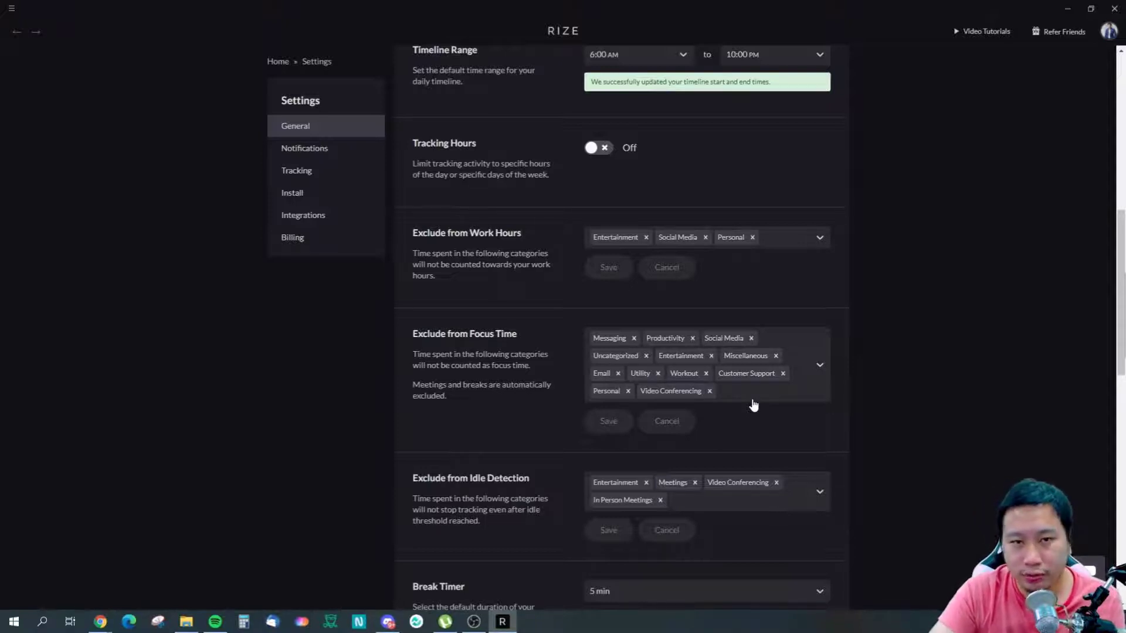
drag(439, 385, 457, 384)
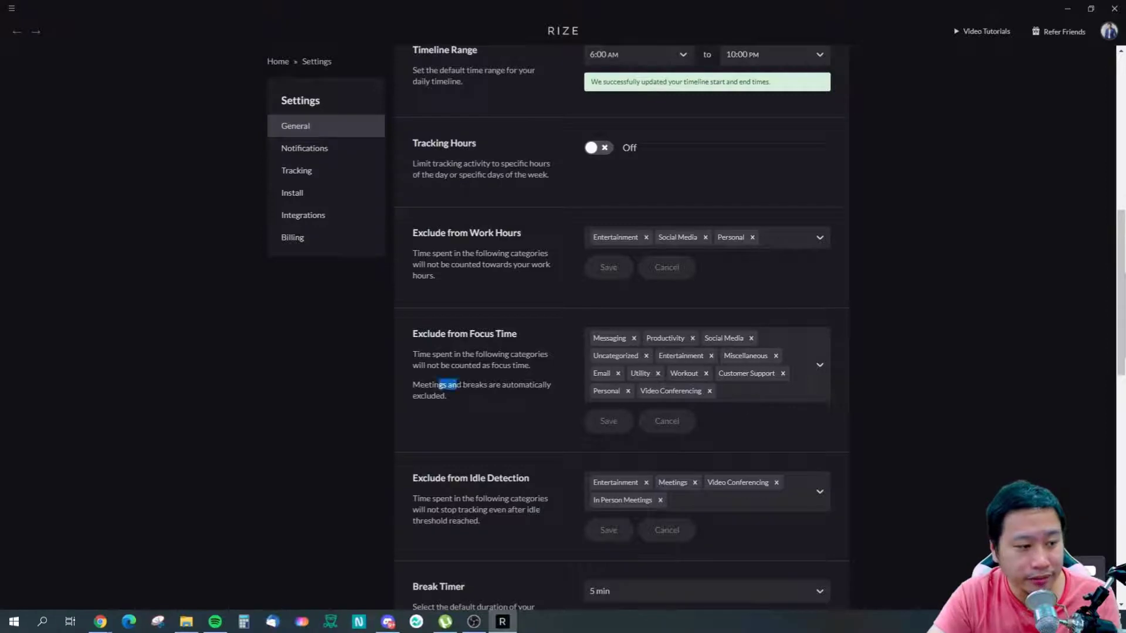
scroll(480, 429, down, 2)
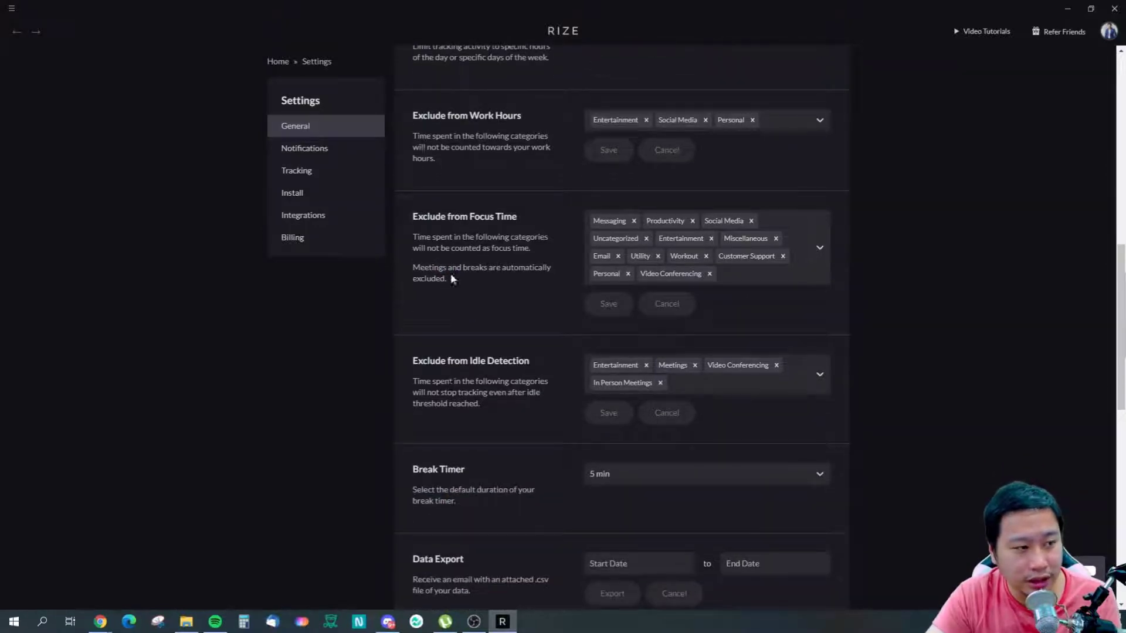
drag(419, 268, 478, 273)
click(473, 276)
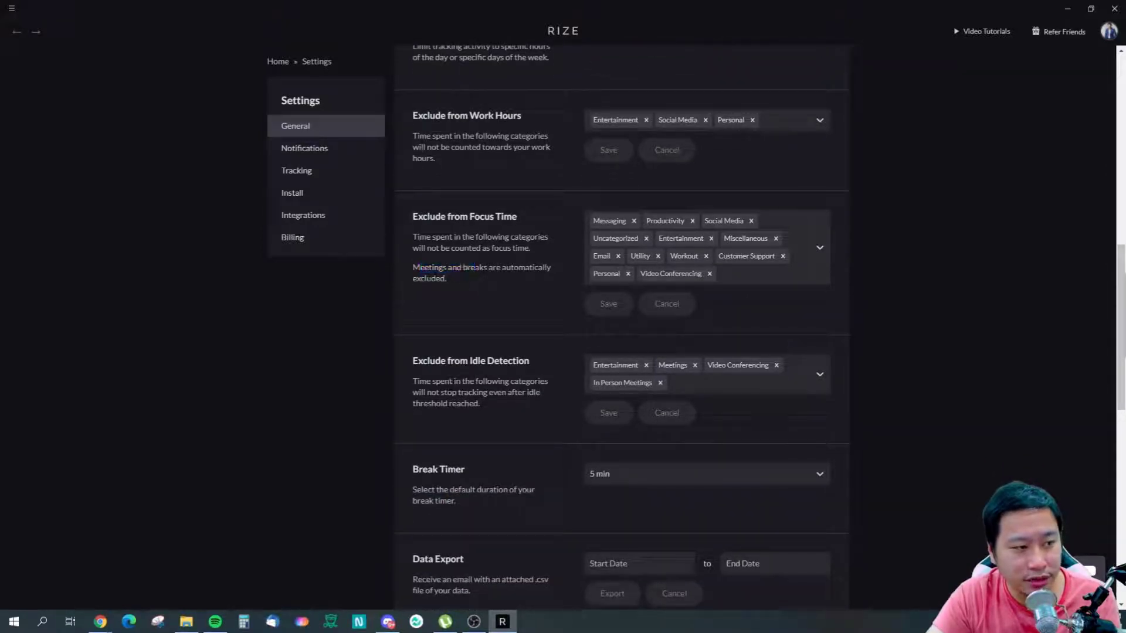
triple_click(473, 273)
click(474, 273)
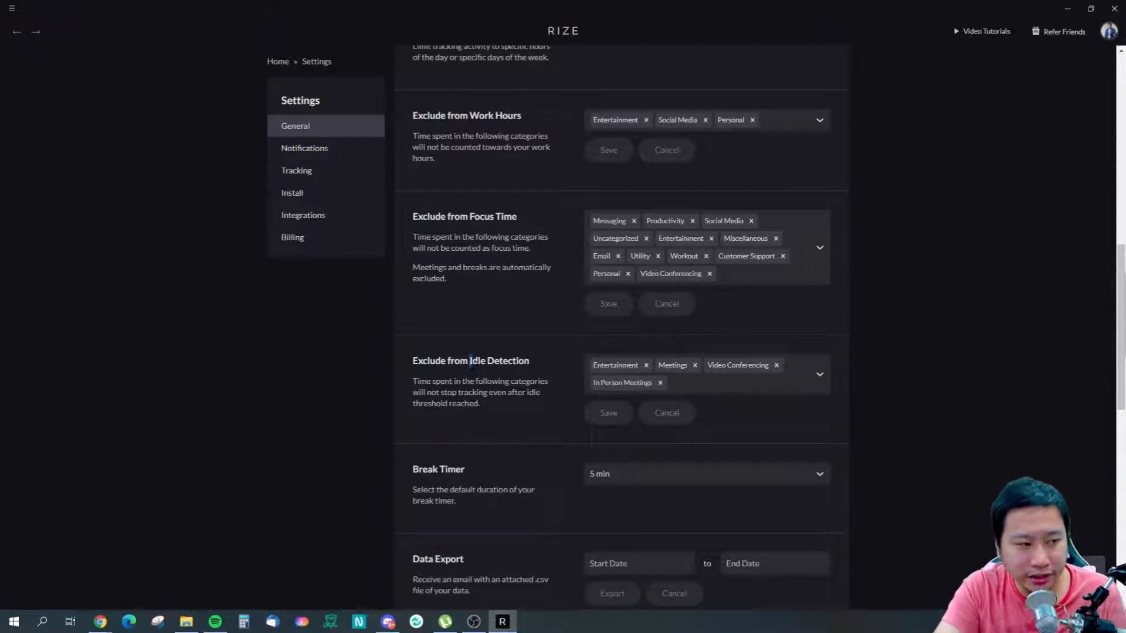
click(519, 366)
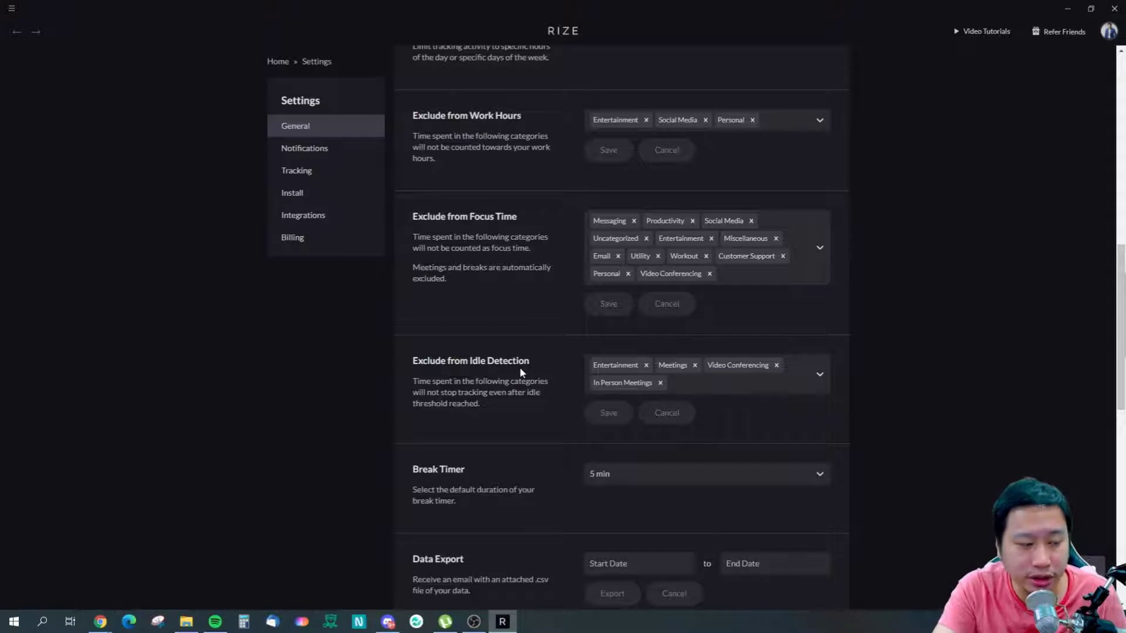
Check the default durations offered for the Break Timer, keeping 5 min
scroll(526, 444, down, 3)
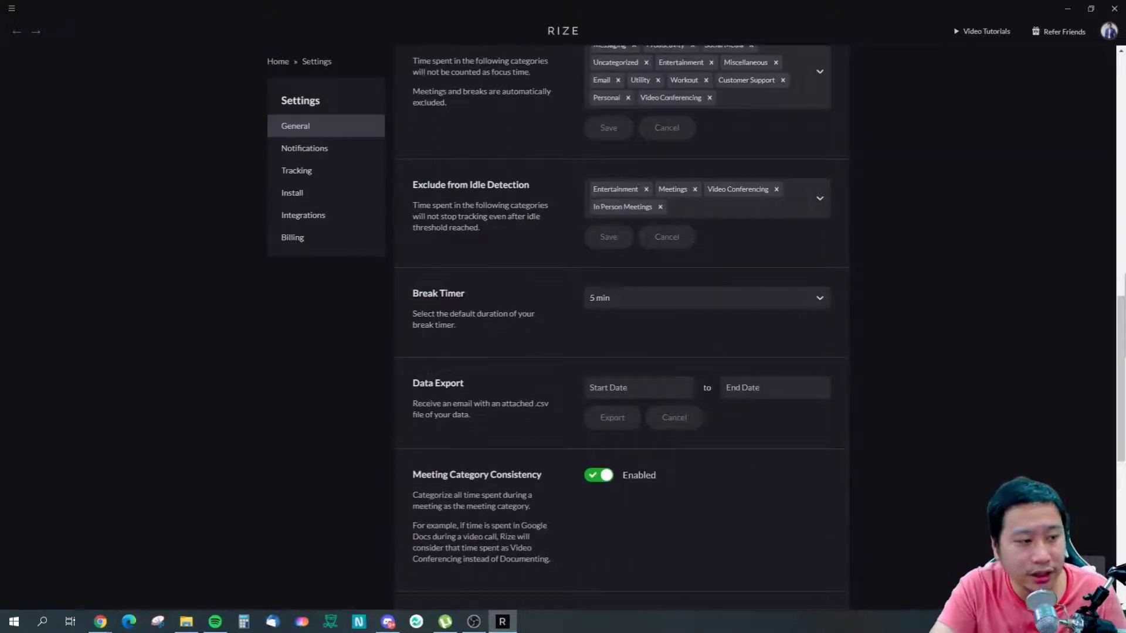
click(604, 300)
click(495, 298)
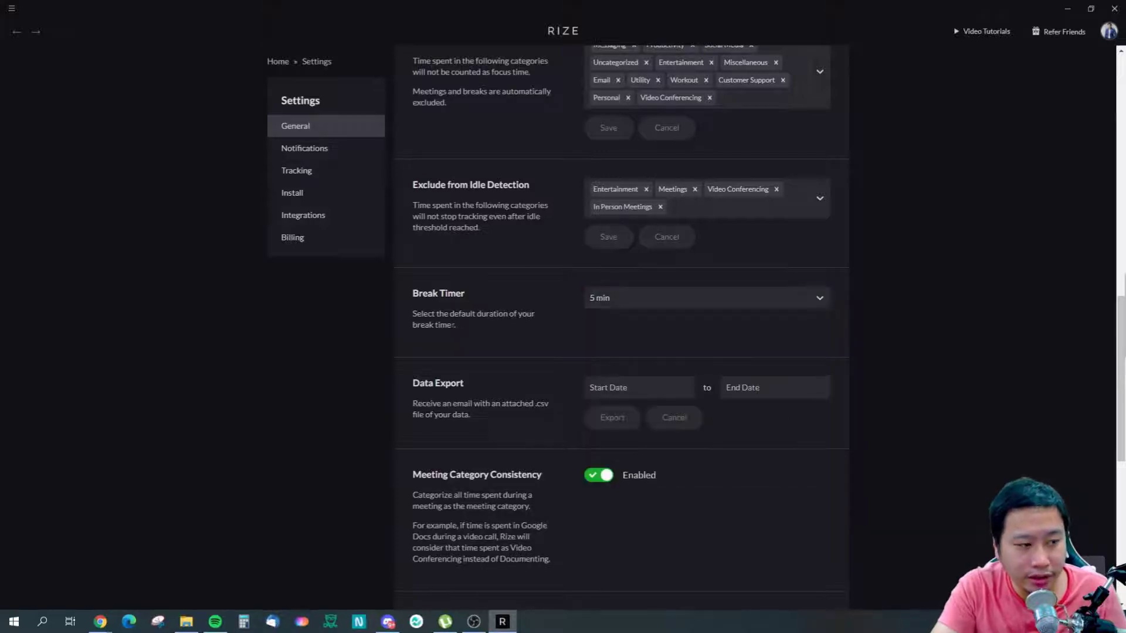
click(640, 302)
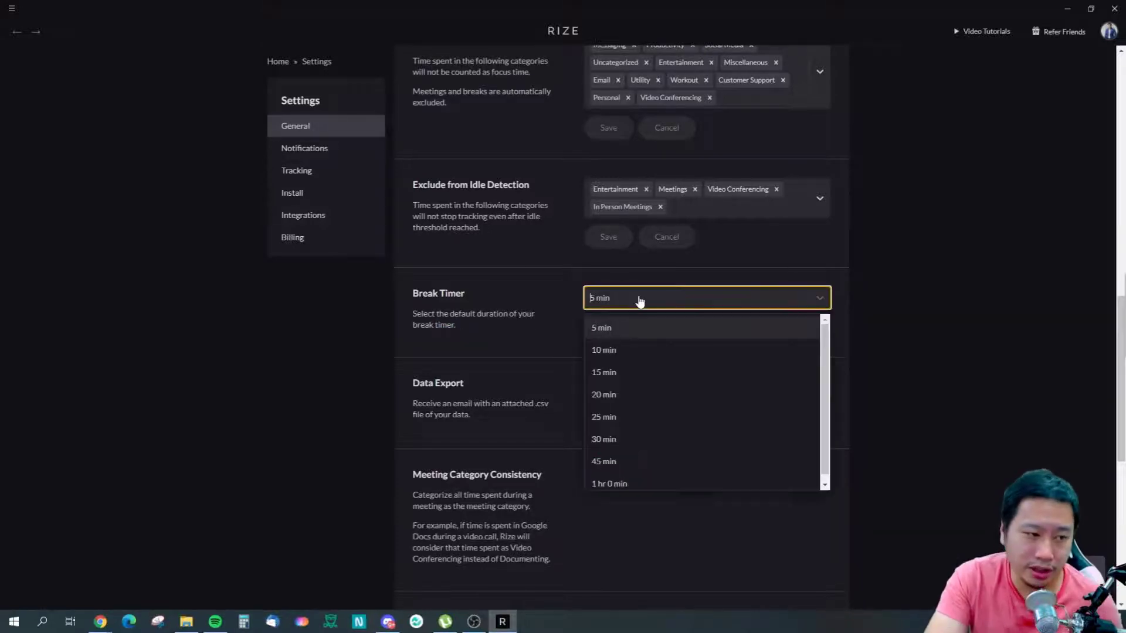
scroll(632, 334, down, 1)
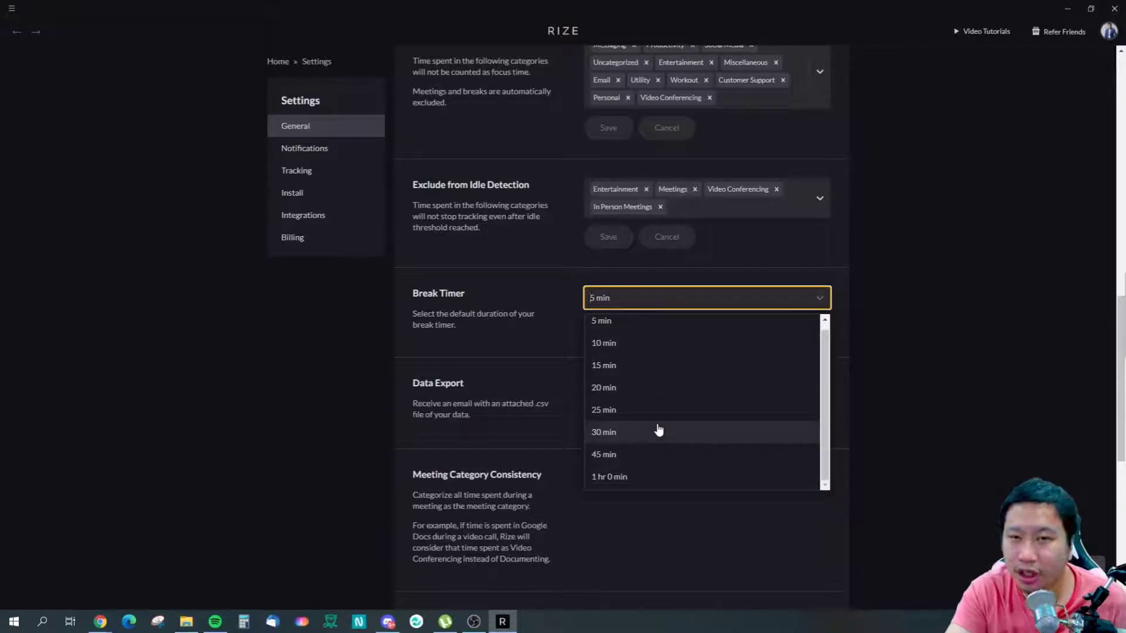
click(914, 303)
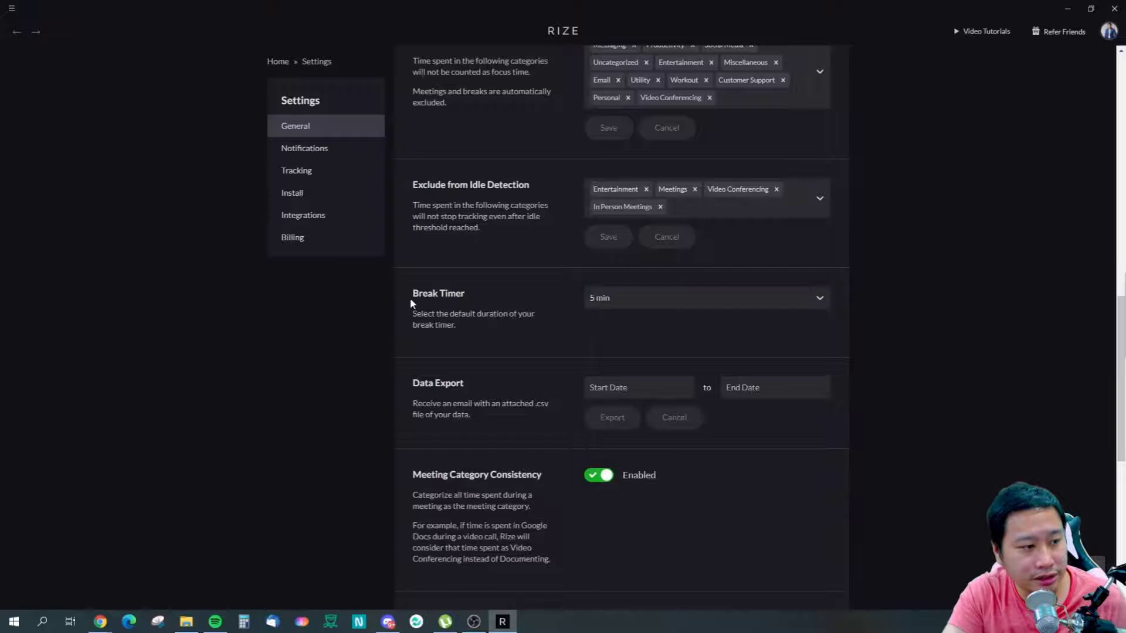
Check the Break Timer on the dashboard and return to the Break Timer and Data Export options in the general settings
click(14, 33)
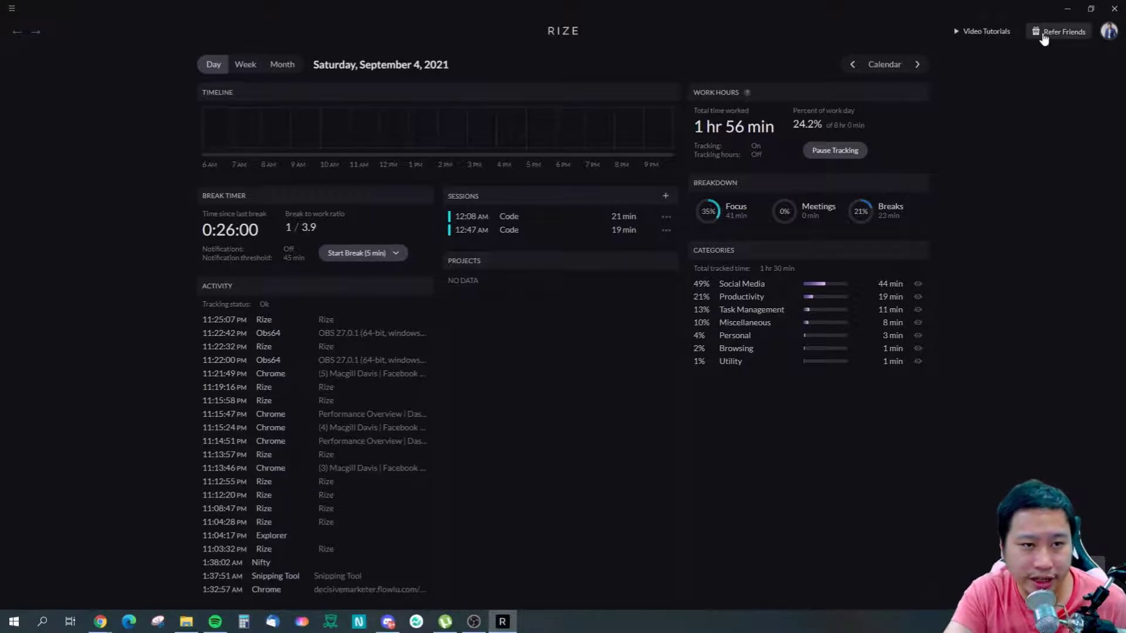
click(1108, 31)
click(1048, 109)
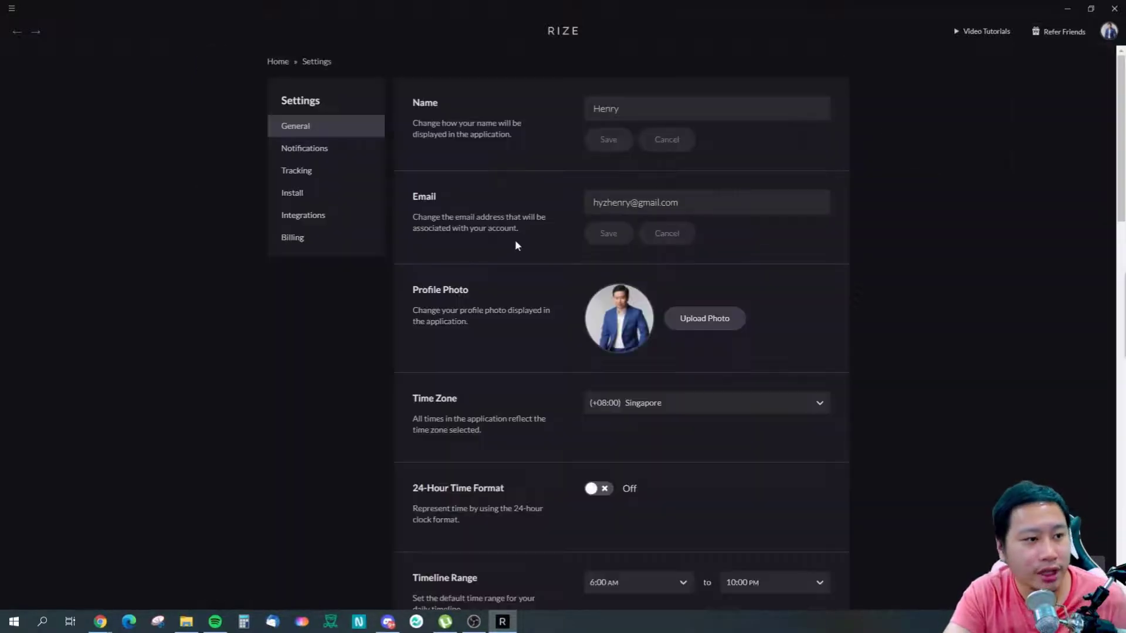
scroll(680, 360, down, 15)
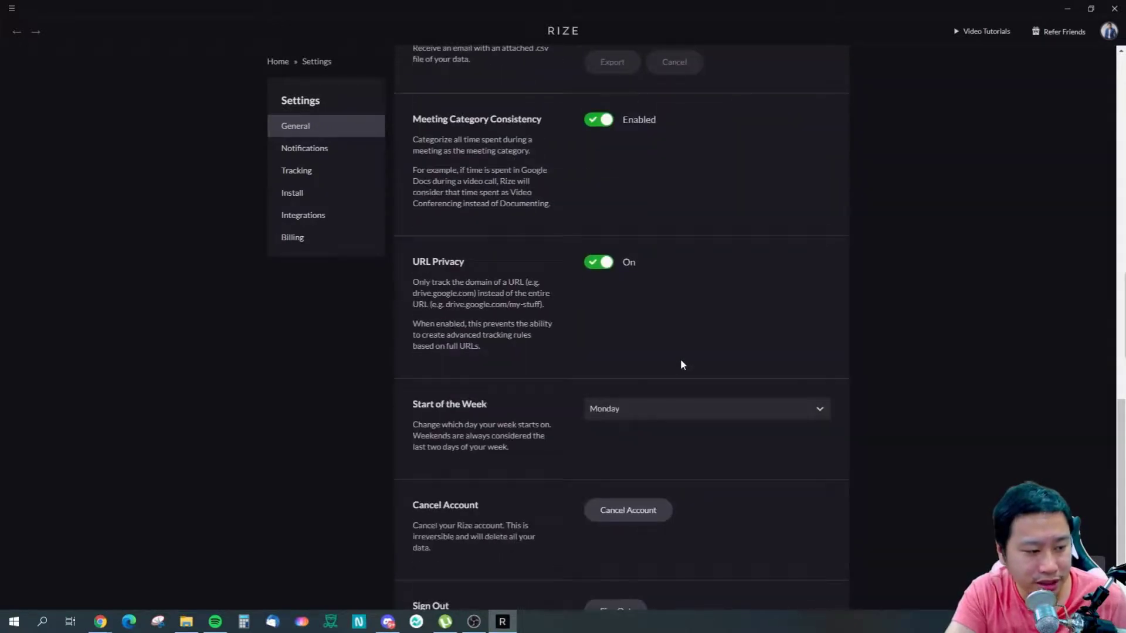
scroll(681, 365, up, 5)
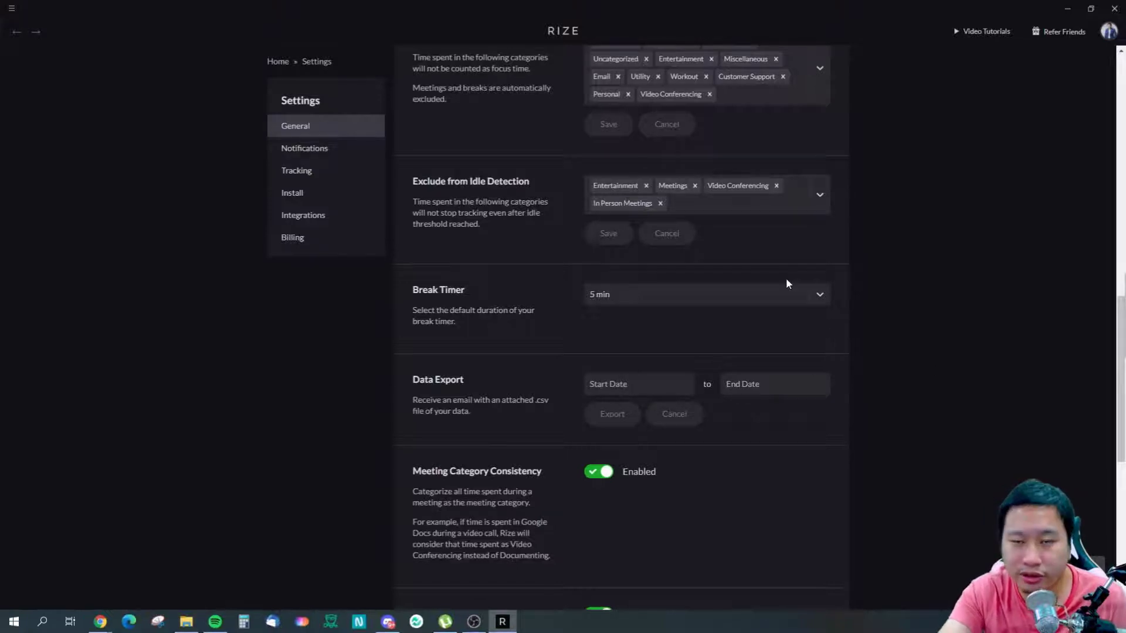
Read the Meeting Category Consistency description and its Google Docs example, switching the option off and back on
scroll(610, 358, down, 4)
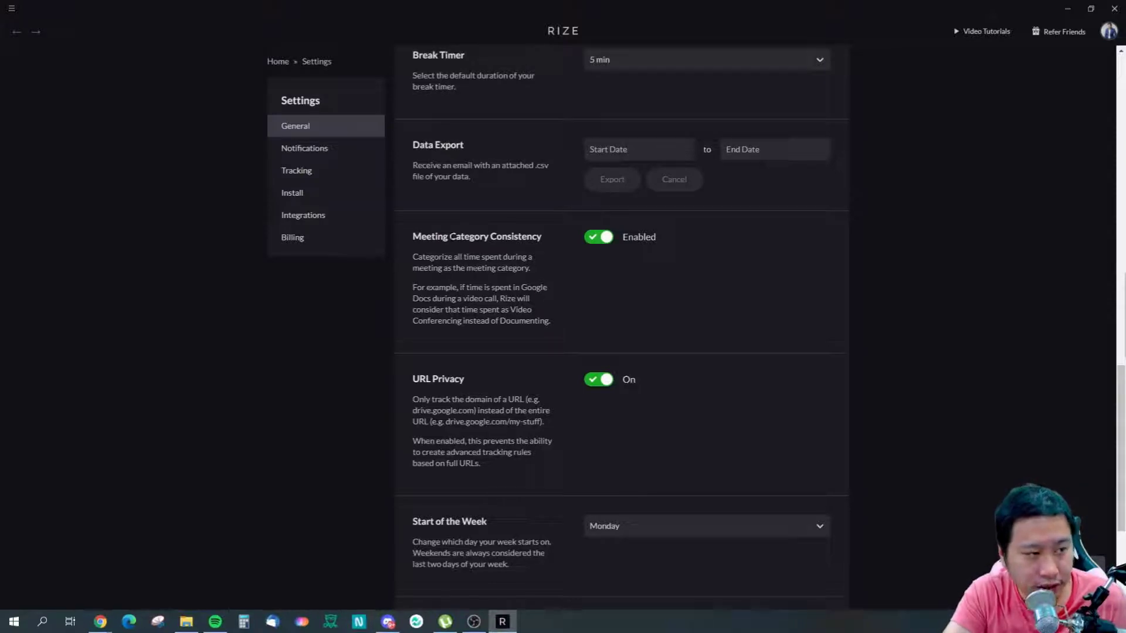
drag(423, 298, 454, 298)
click(454, 299)
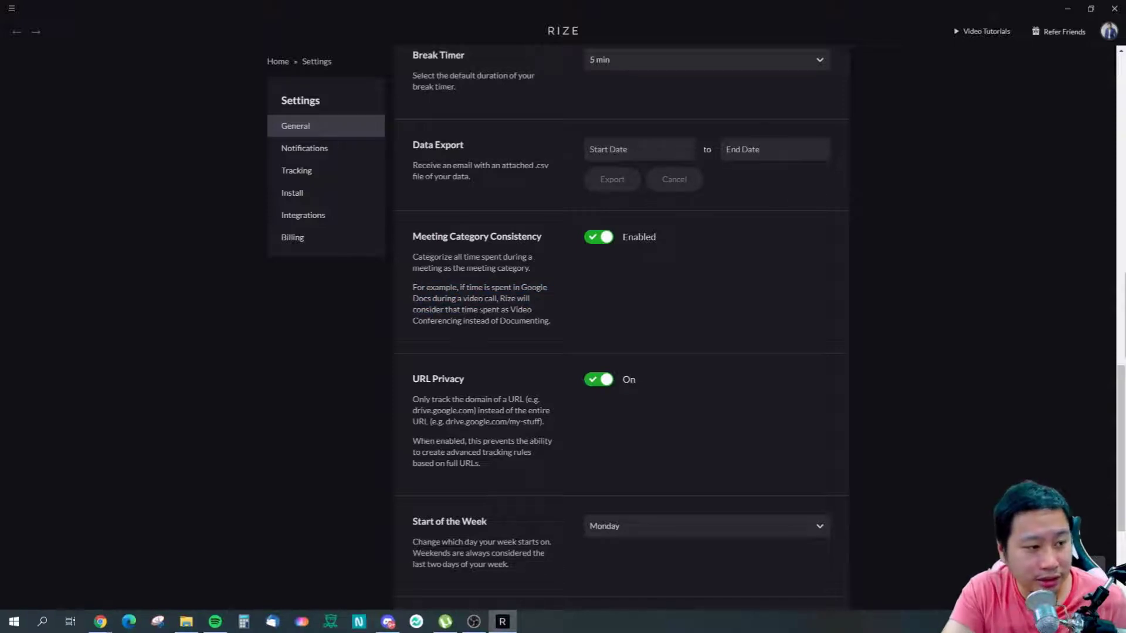
drag(467, 287, 516, 287)
click(515, 287)
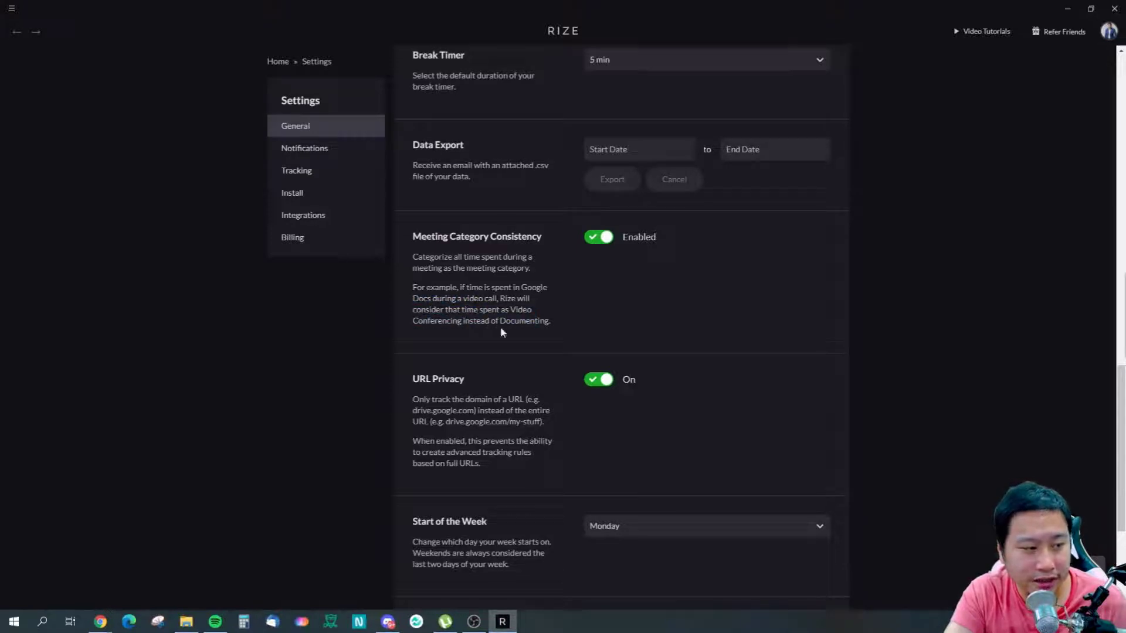
drag(426, 321, 540, 321)
click(554, 330)
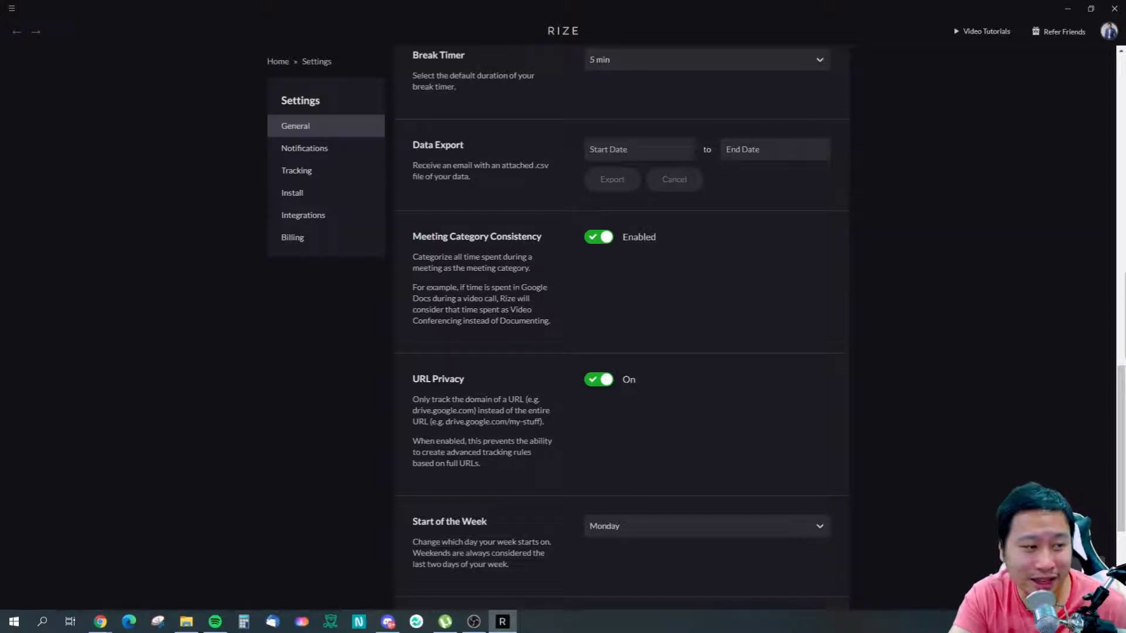
drag(437, 268, 501, 268)
click(540, 275)
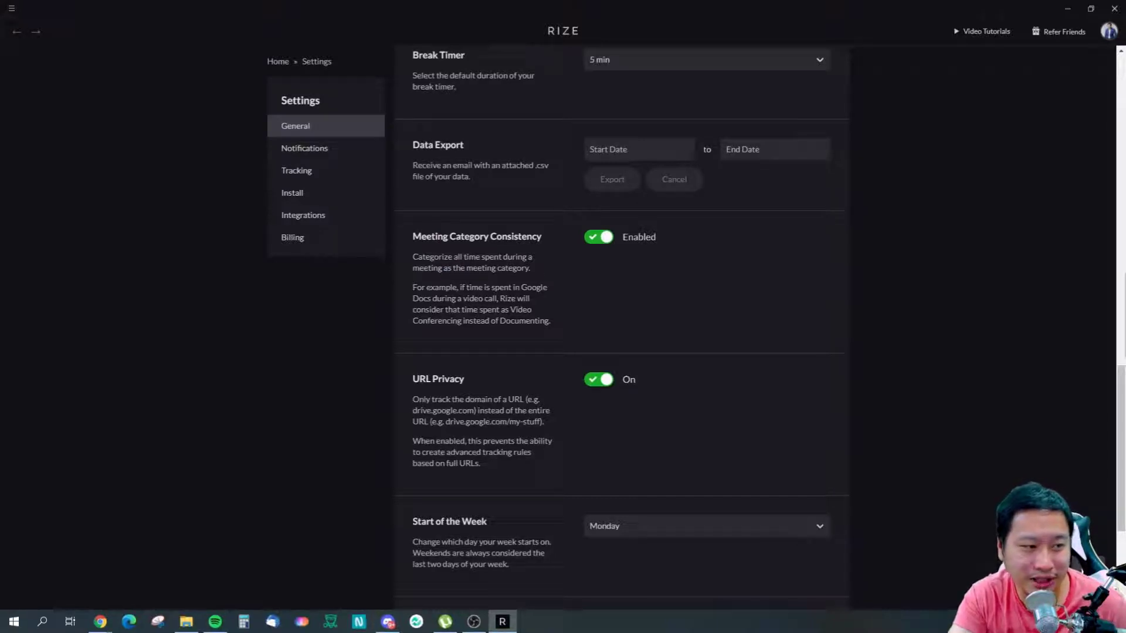
click(593, 241)
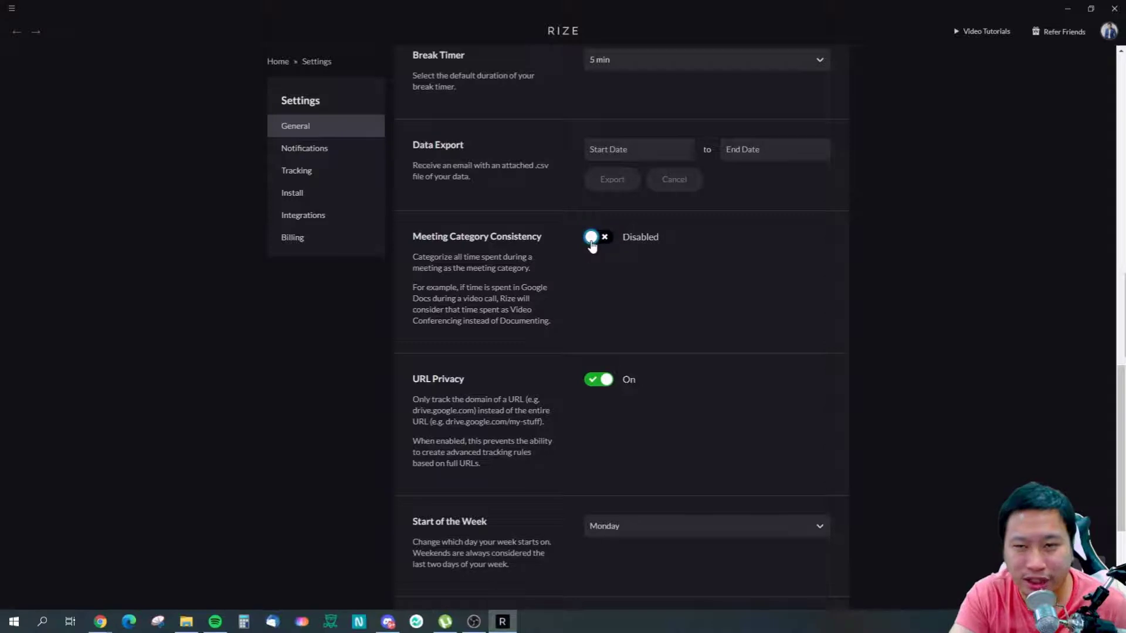
click(592, 241)
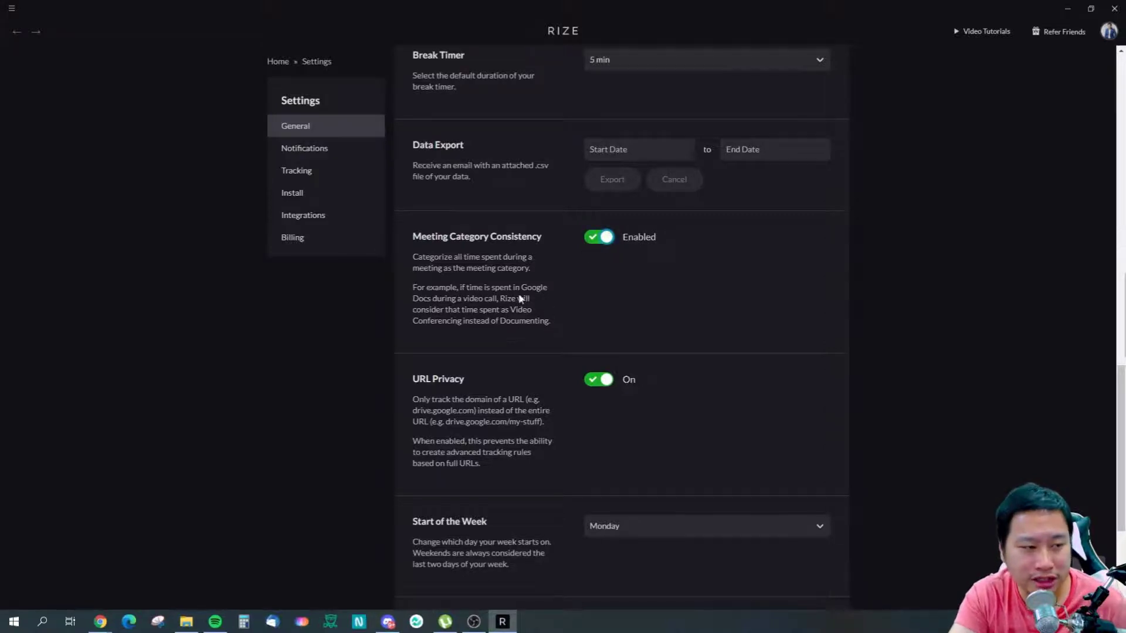
Review the URL Privacy description and the remaining general settings down to Start of the Week and Sign Out
scroll(467, 345, down, 3)
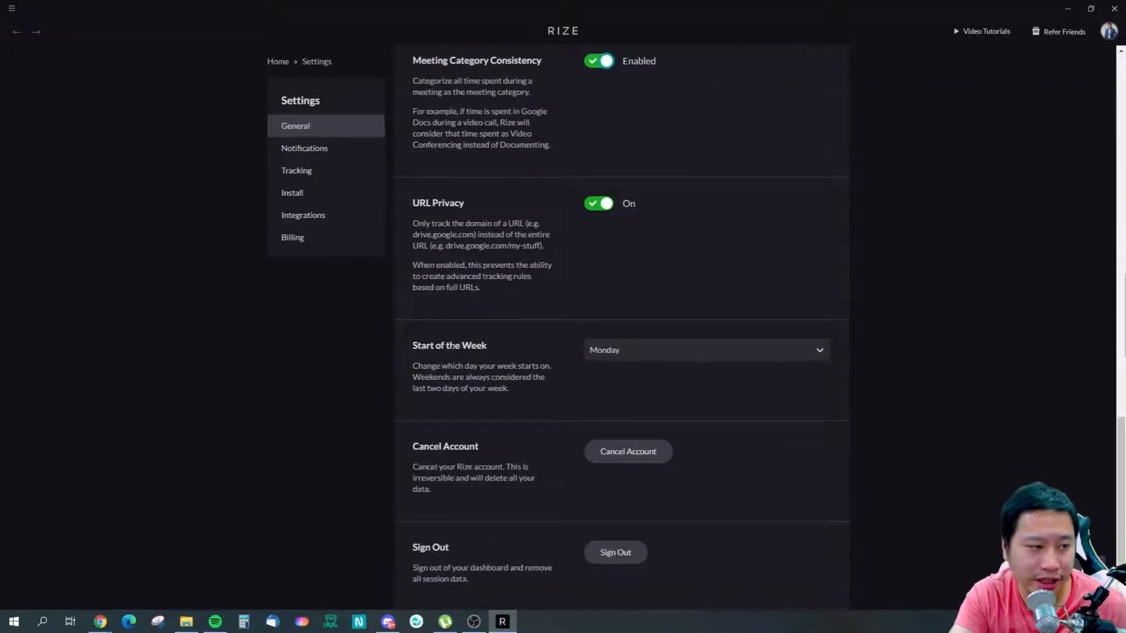
scroll(473, 362, up, 1)
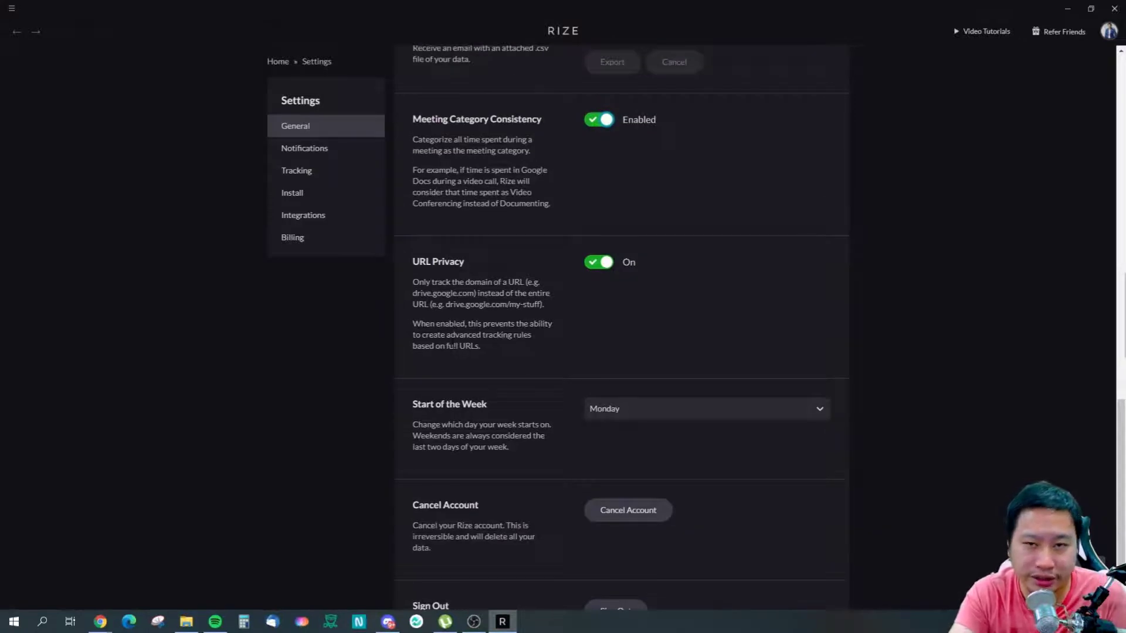
drag(413, 261, 481, 283)
click(476, 292)
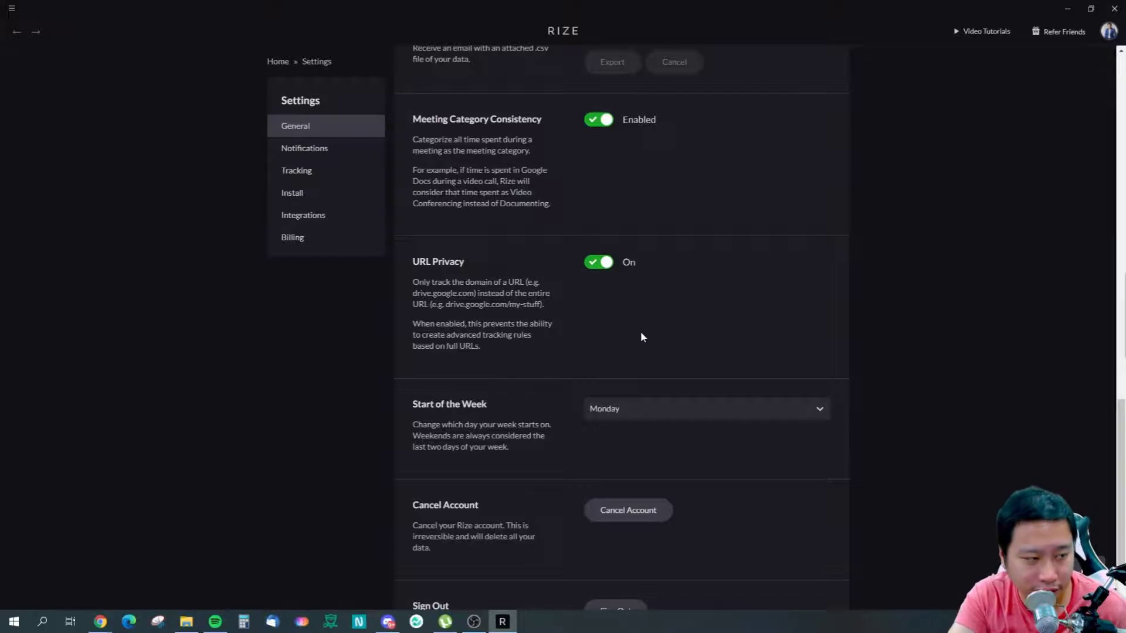
scroll(565, 337, down, 2)
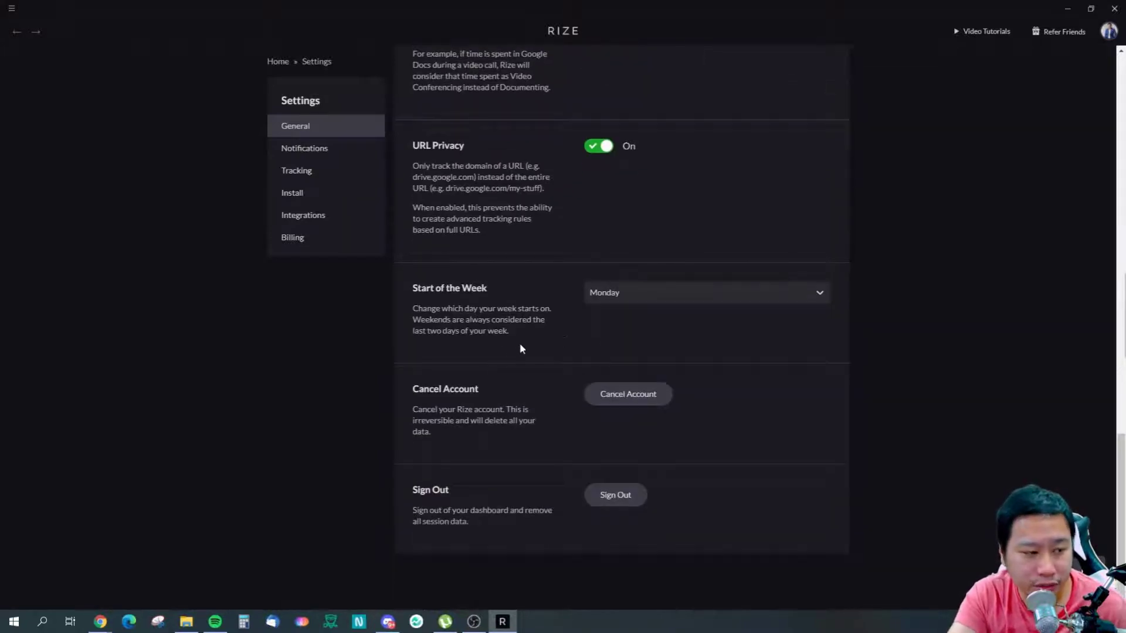
Open the notification settings, turn on Smart Breaks and check its interval options, keeping 45 min
scroll(519, 343, up, 8)
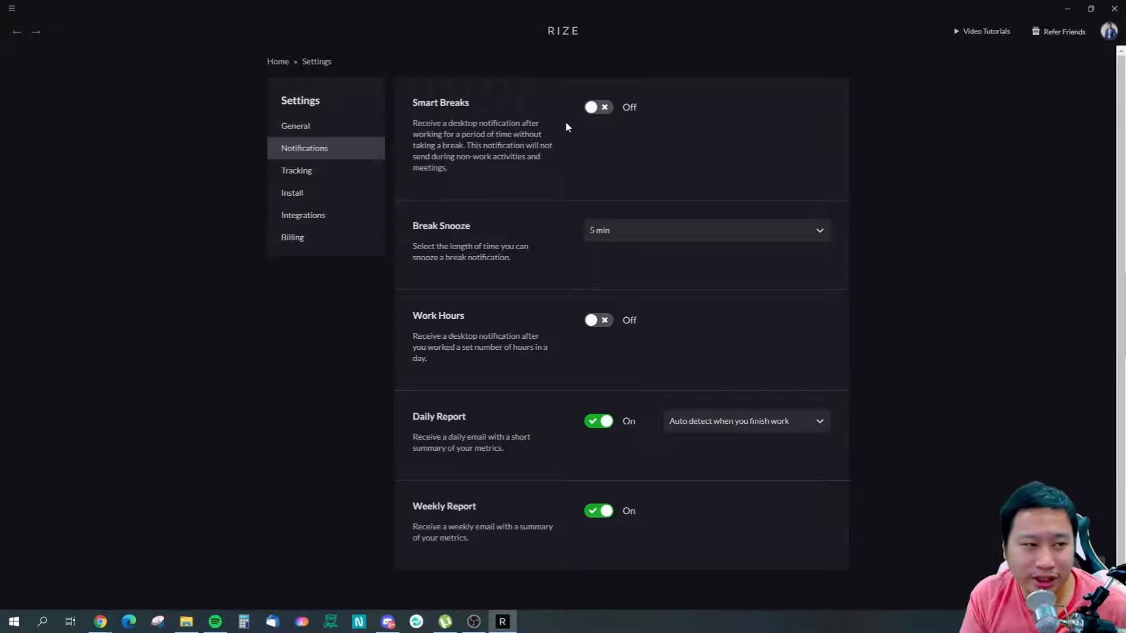
click(598, 107)
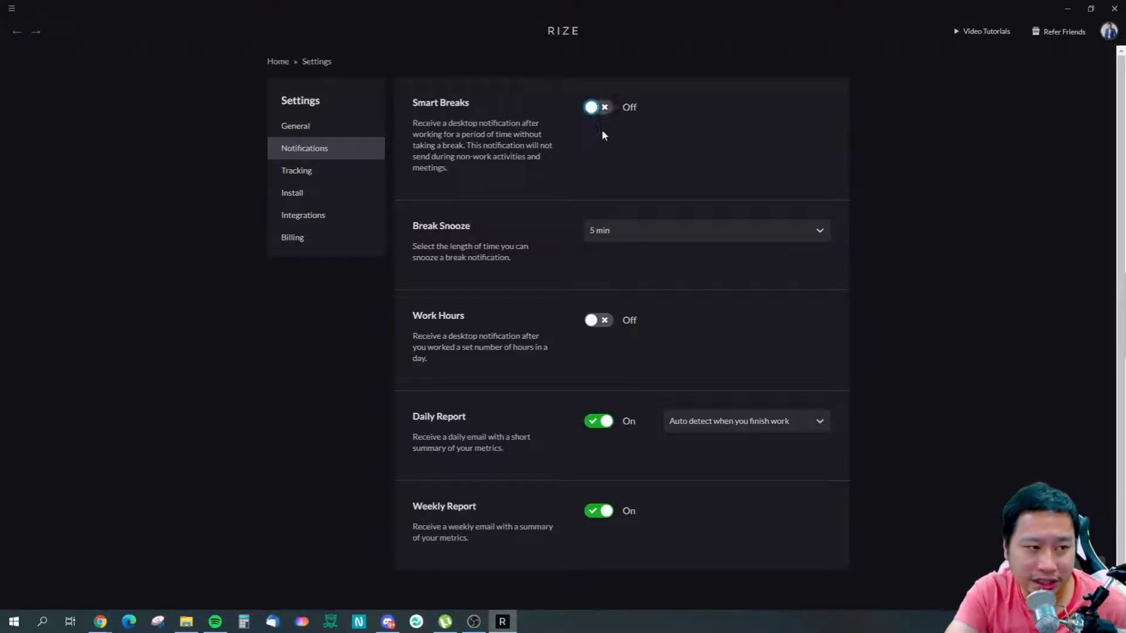
click(709, 114)
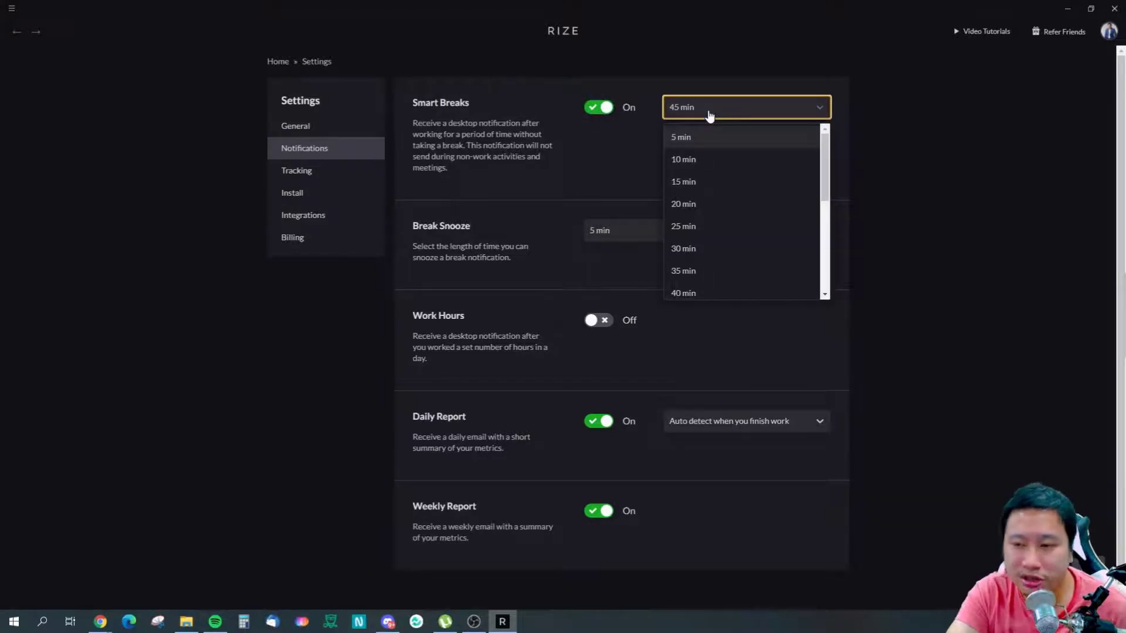
click(586, 188)
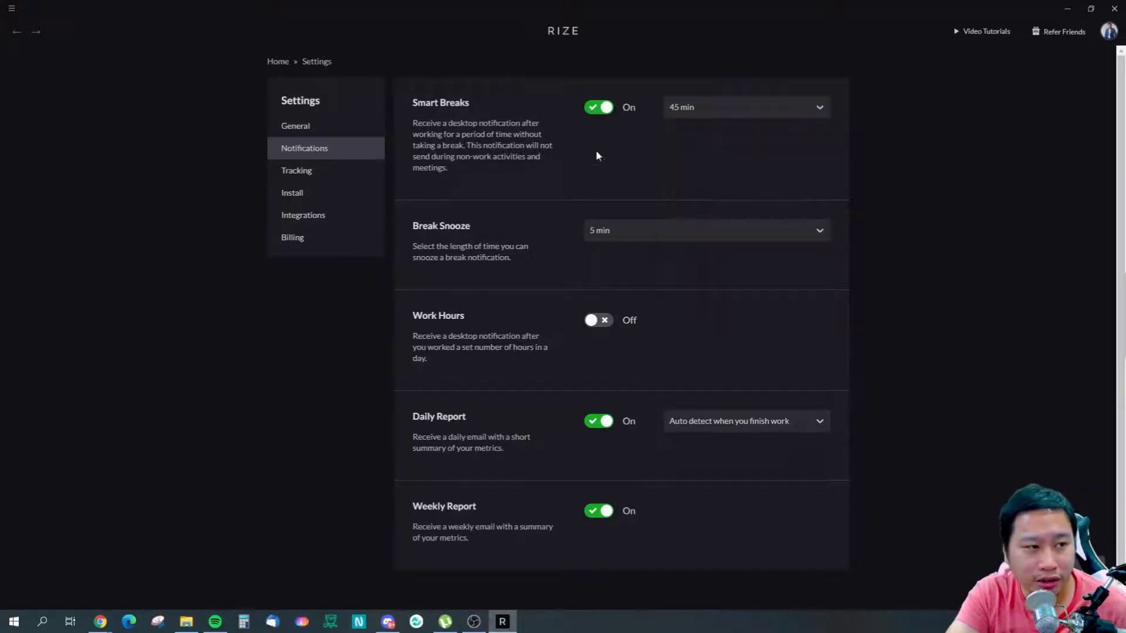
Check the Smart Breaks interval options and turn Smart Breaks off
click(706, 108)
scroll(718, 284, down, 5)
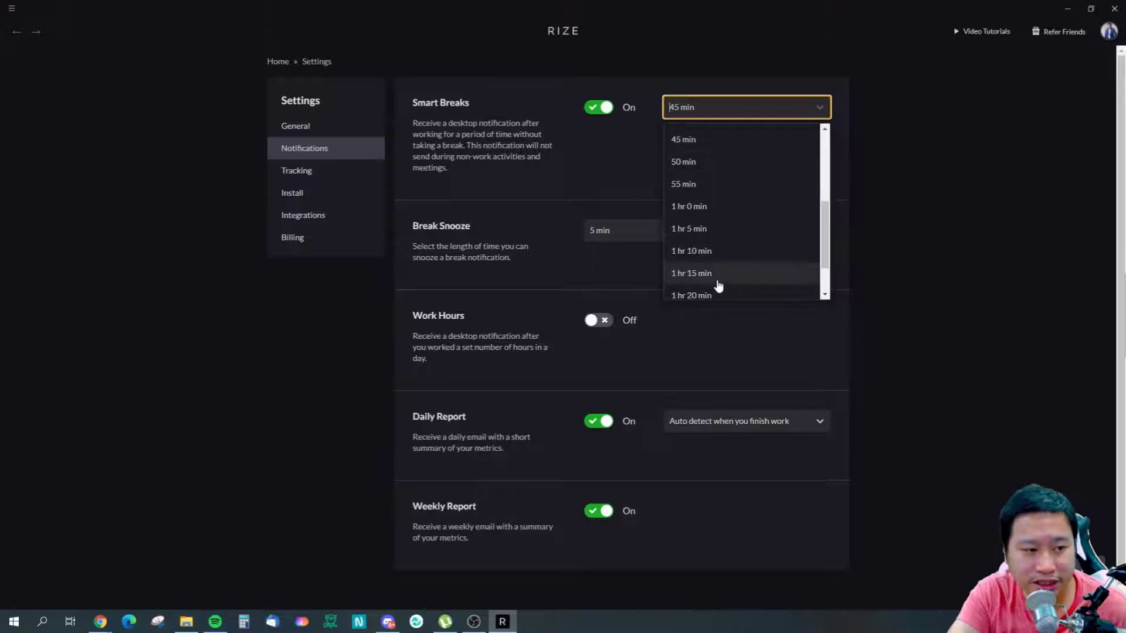
scroll(718, 285, up, 5)
click(706, 106)
click(587, 103)
click(592, 108)
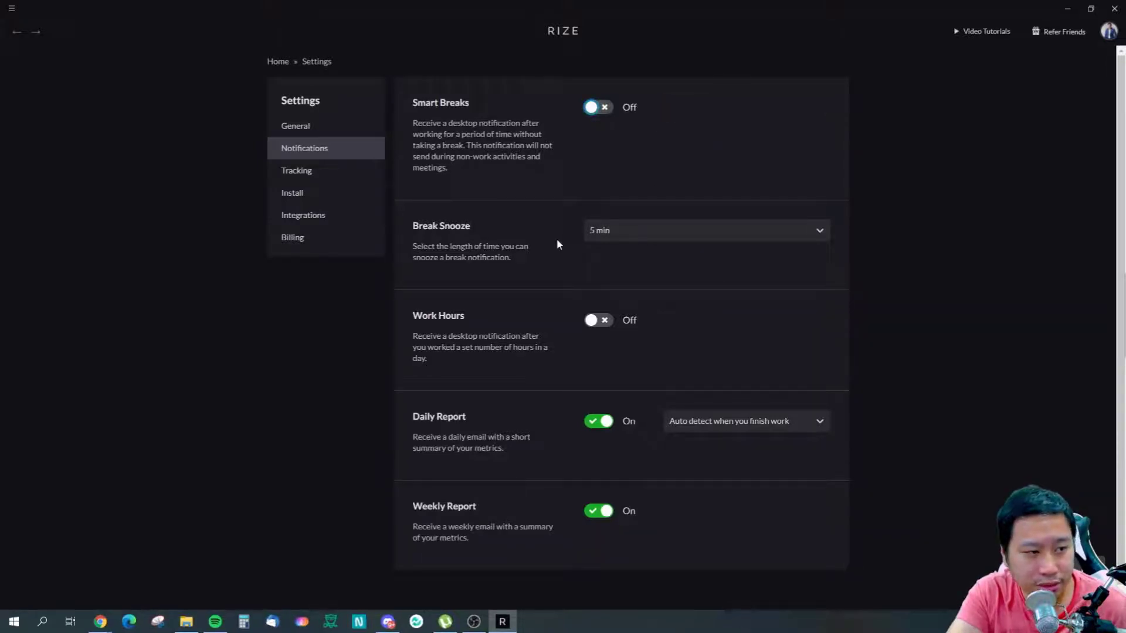
Check the Break Snooze setting, and switch Work Hours on to view its duration options before switching it off again
click(652, 235)
click(646, 235)
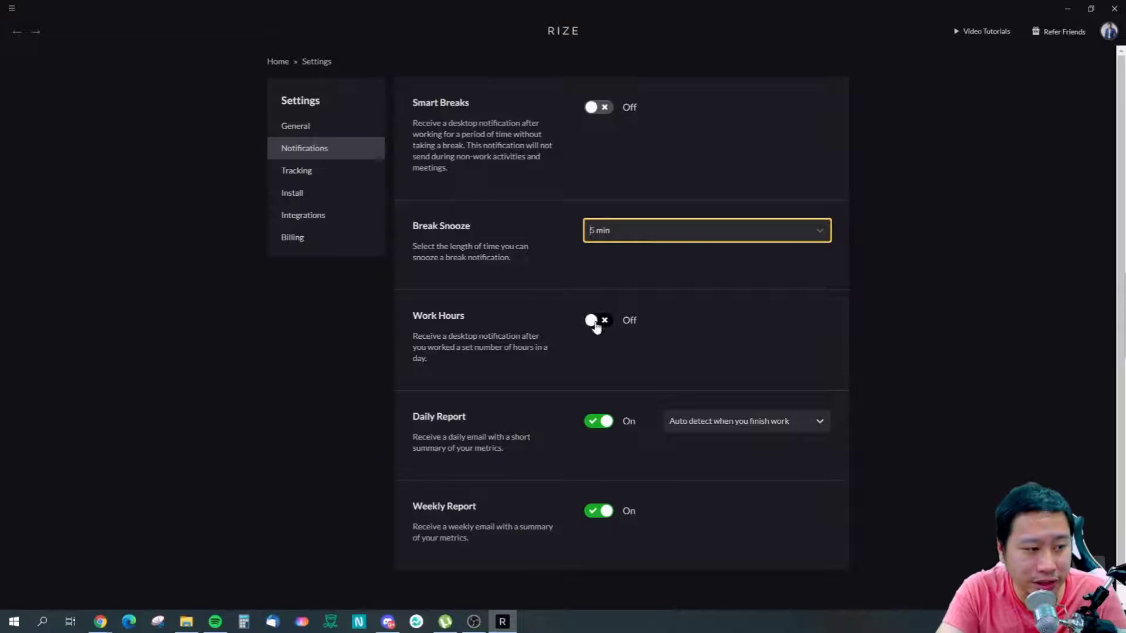
click(444, 346)
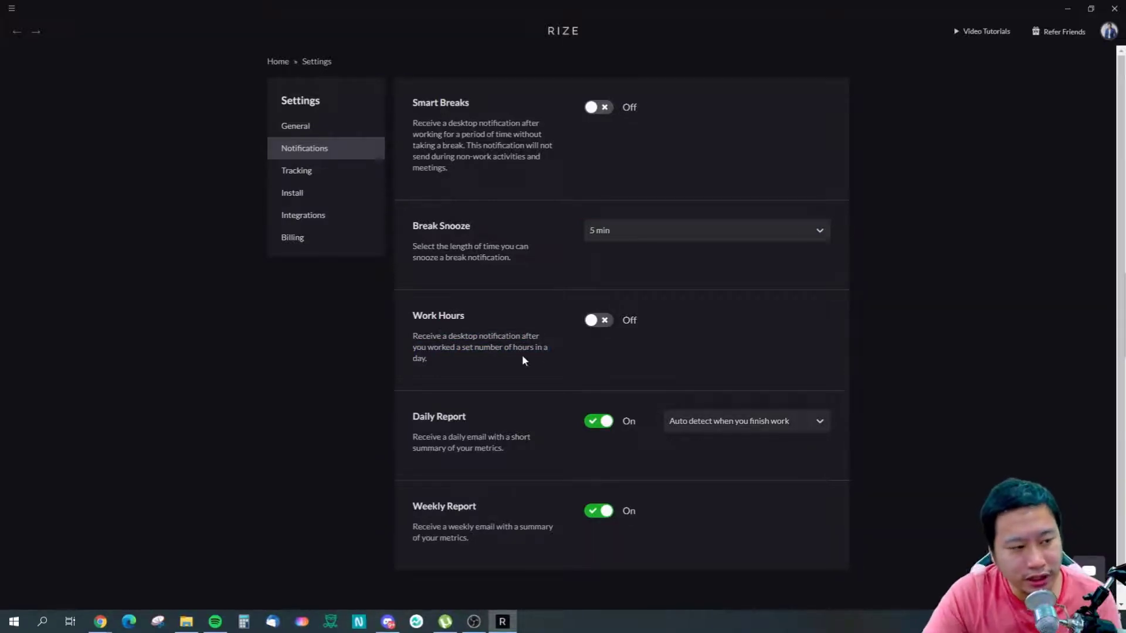
click(591, 320)
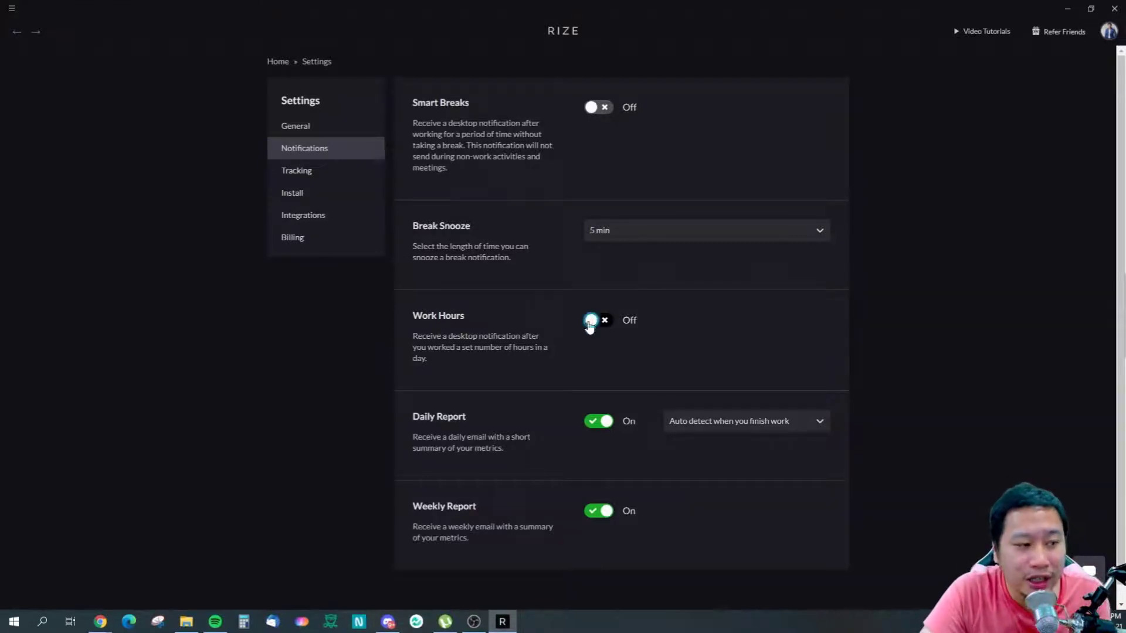
click(740, 330)
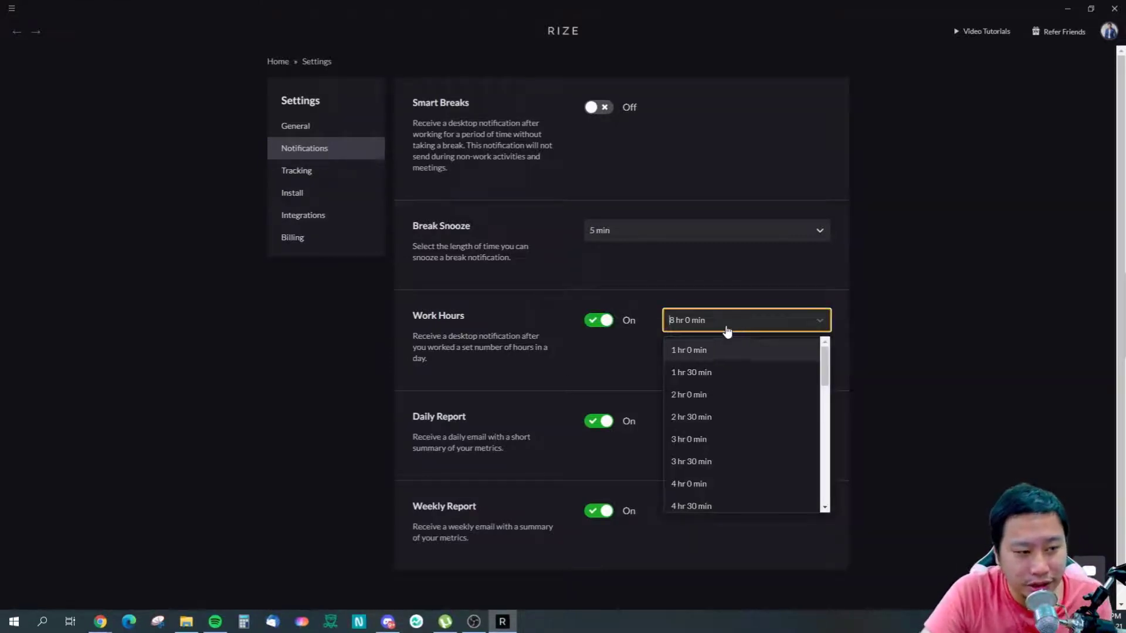
click(722, 328)
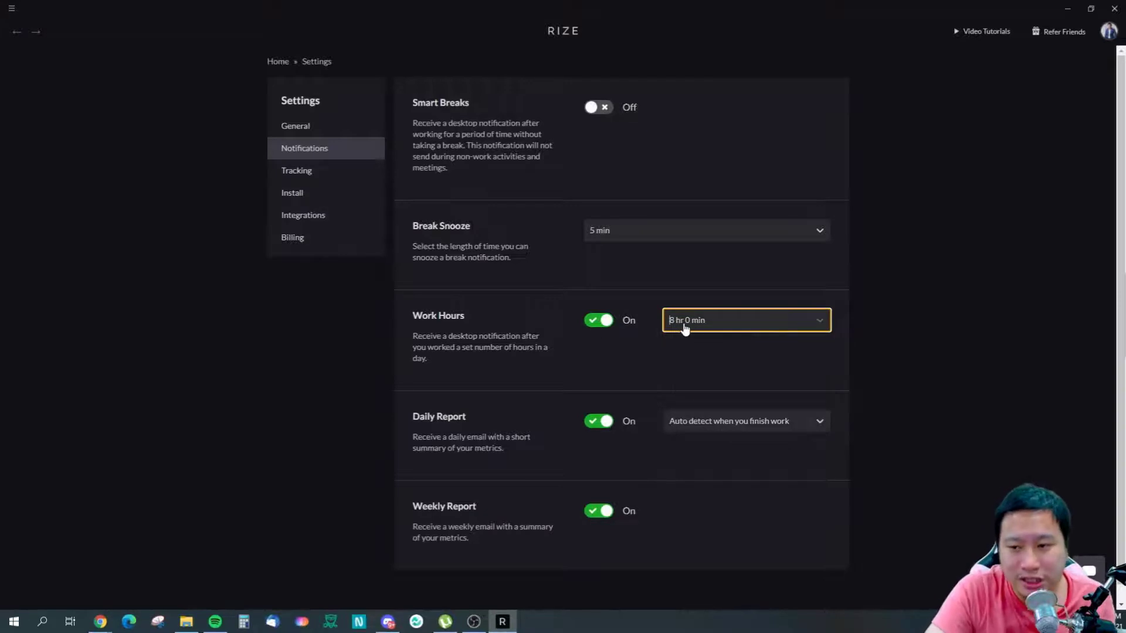
click(593, 323)
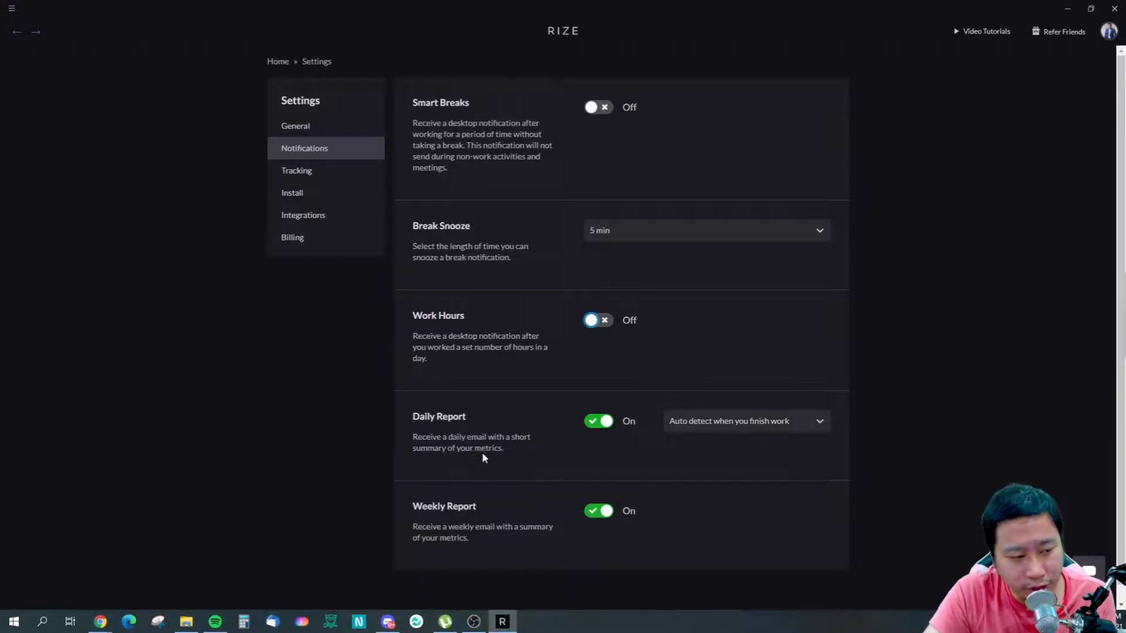
Check the Daily Report delivery time options and the Weekly Report description, keeping "Auto detect when you finish work"
scroll(482, 452, down, 1)
click(726, 410)
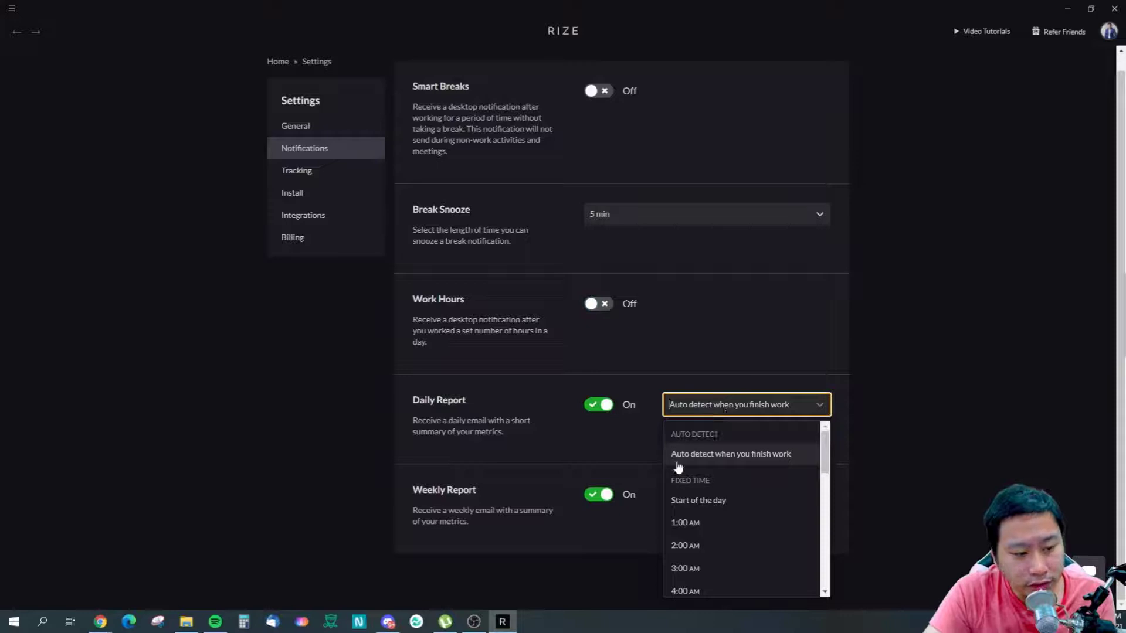
click(504, 449)
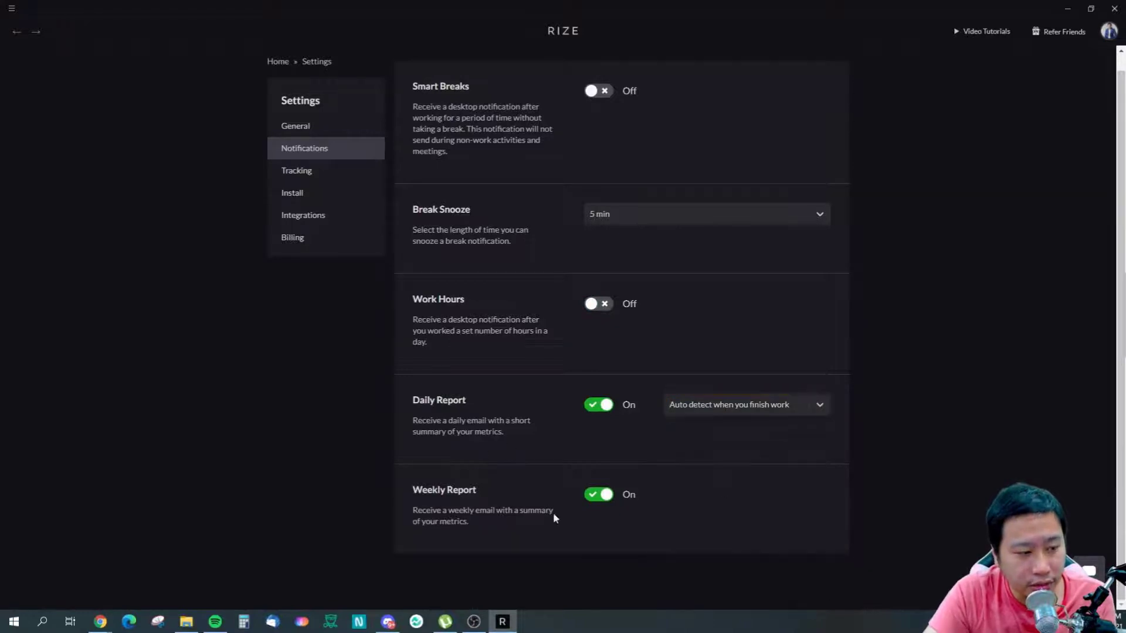
Open the tracking settings and look up the categories assigned to netflix and facebook
click(304, 173)
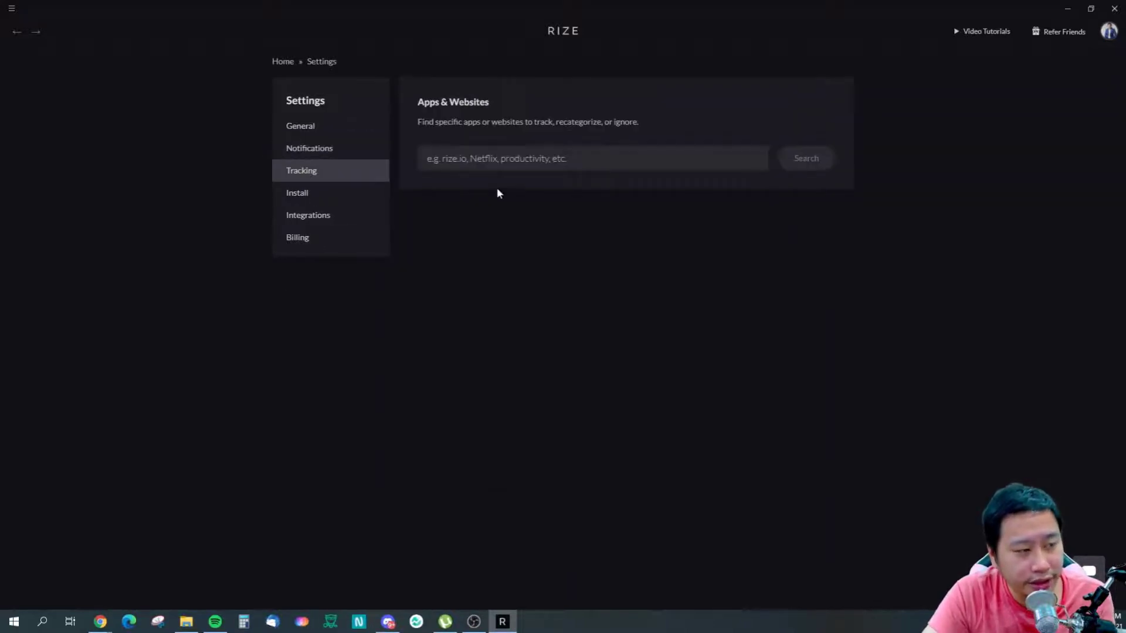
click(527, 158)
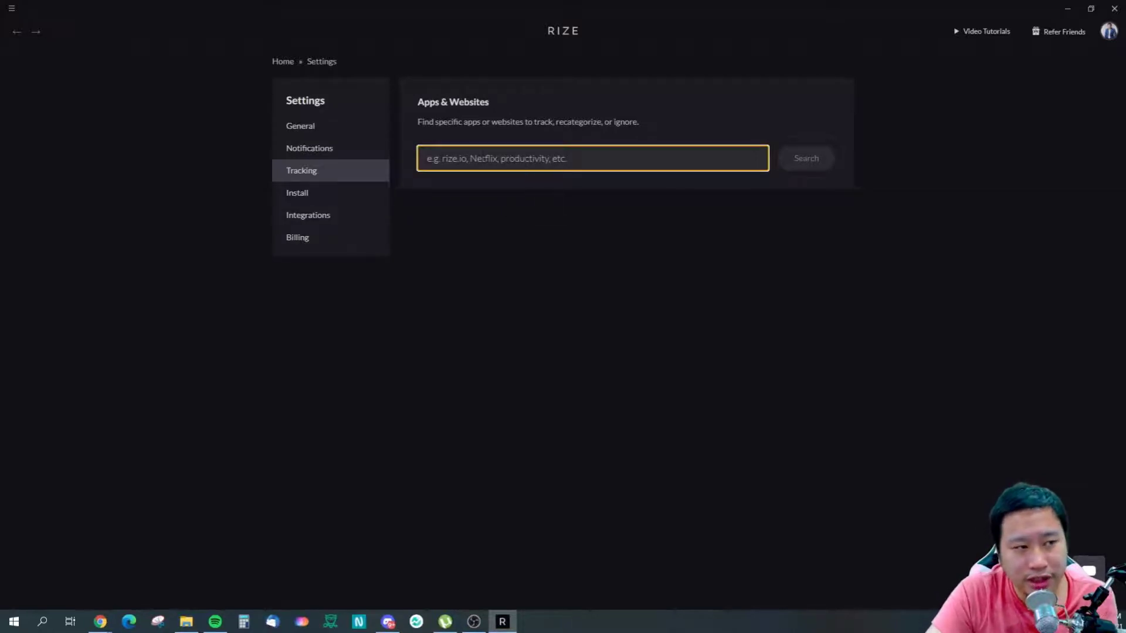
text(netflix)
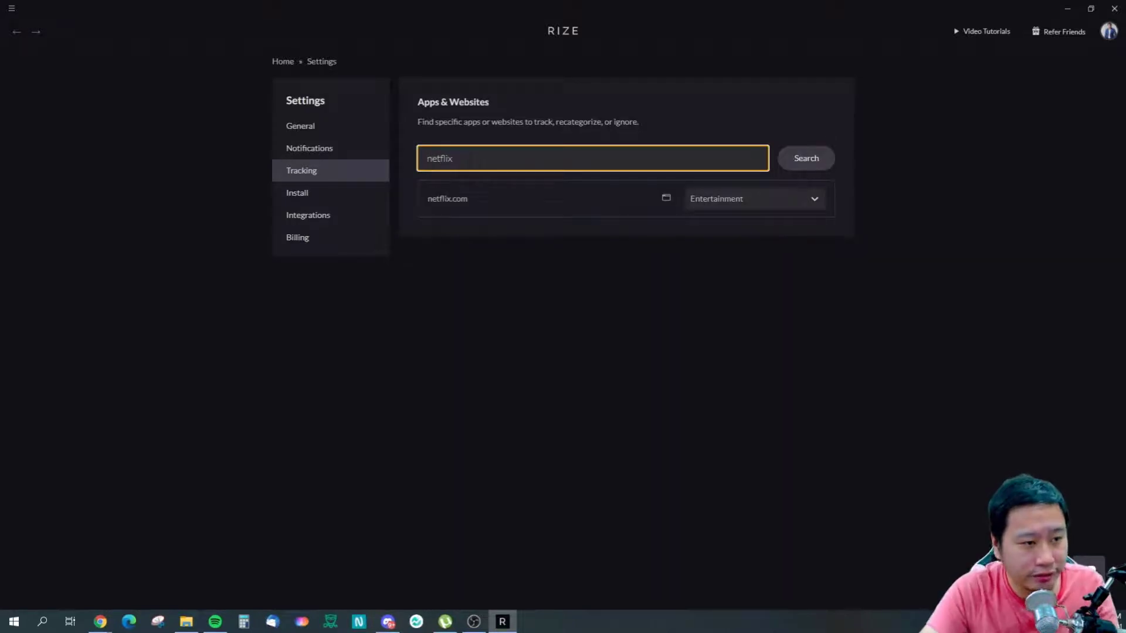
click(743, 202)
click(732, 204)
drag(540, 154, 400, 149)
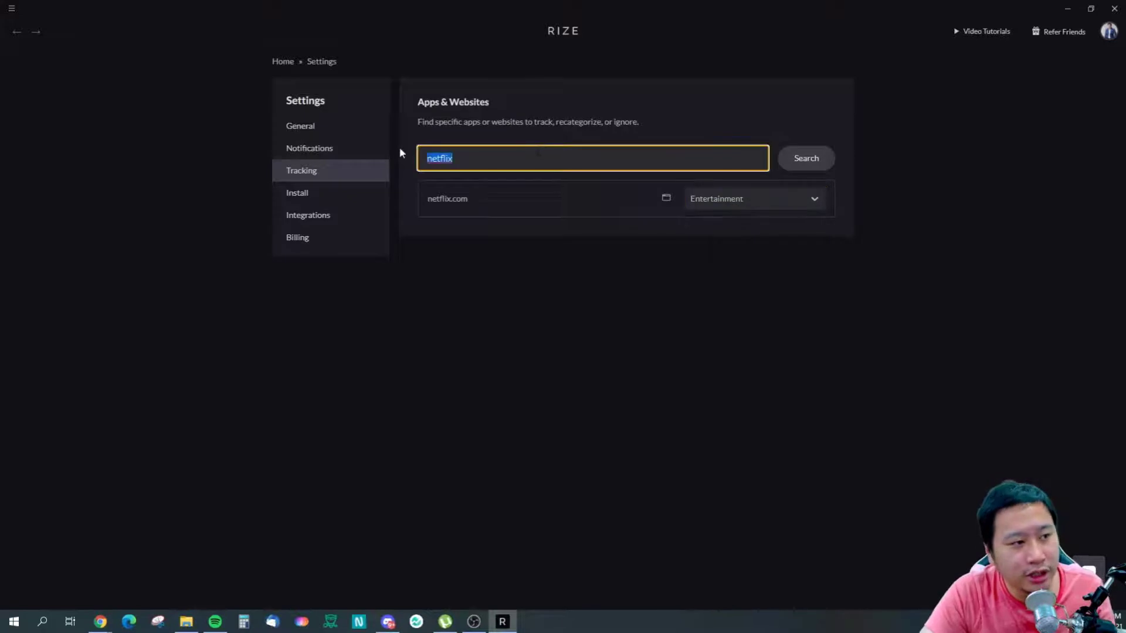
text(facebook)
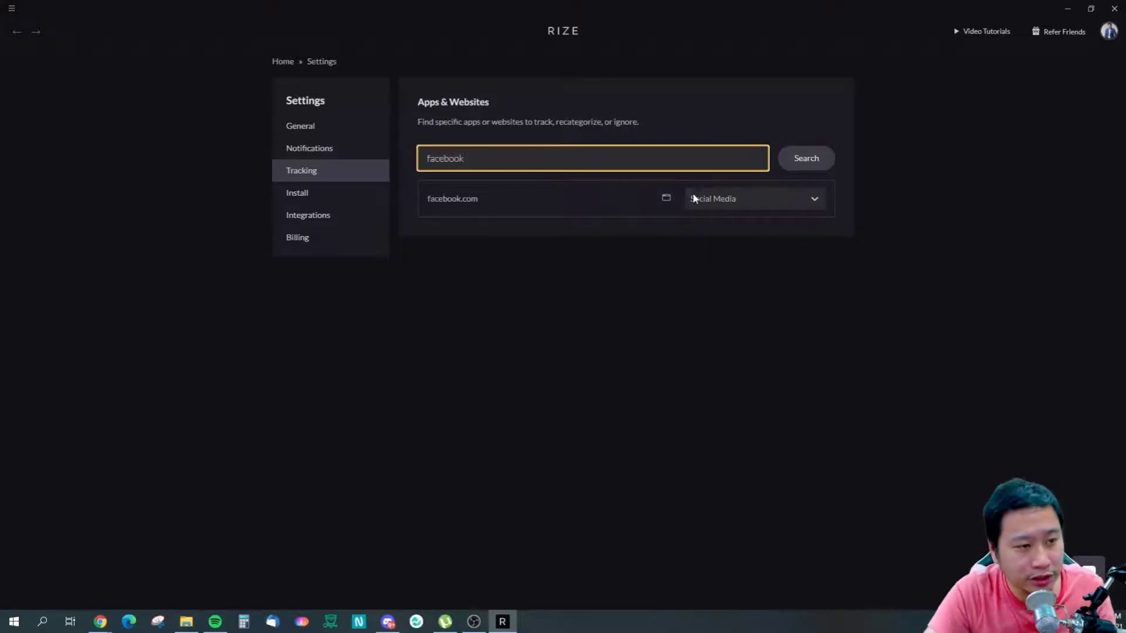
Search the tracked apps and websites for twitter and browse the category options for twitter.com
drag(527, 157, 376, 156)
text(twitter)
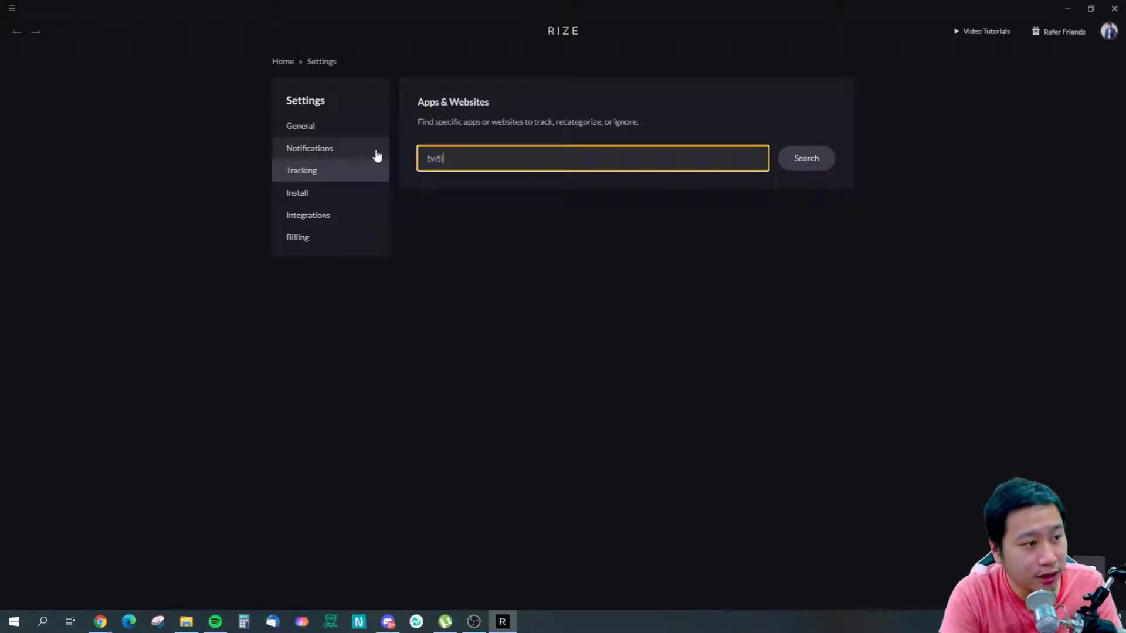
click(754, 207)
click(755, 210)
double_click(443, 166)
click(769, 201)
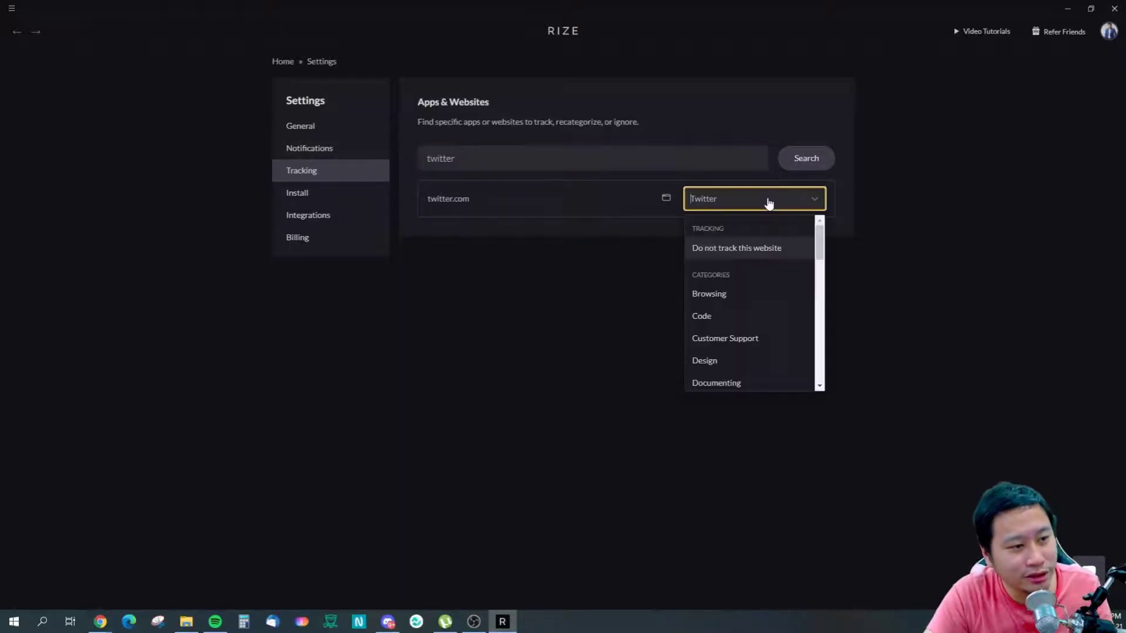
scroll(759, 297, down, 5)
scroll(759, 297, down, 3)
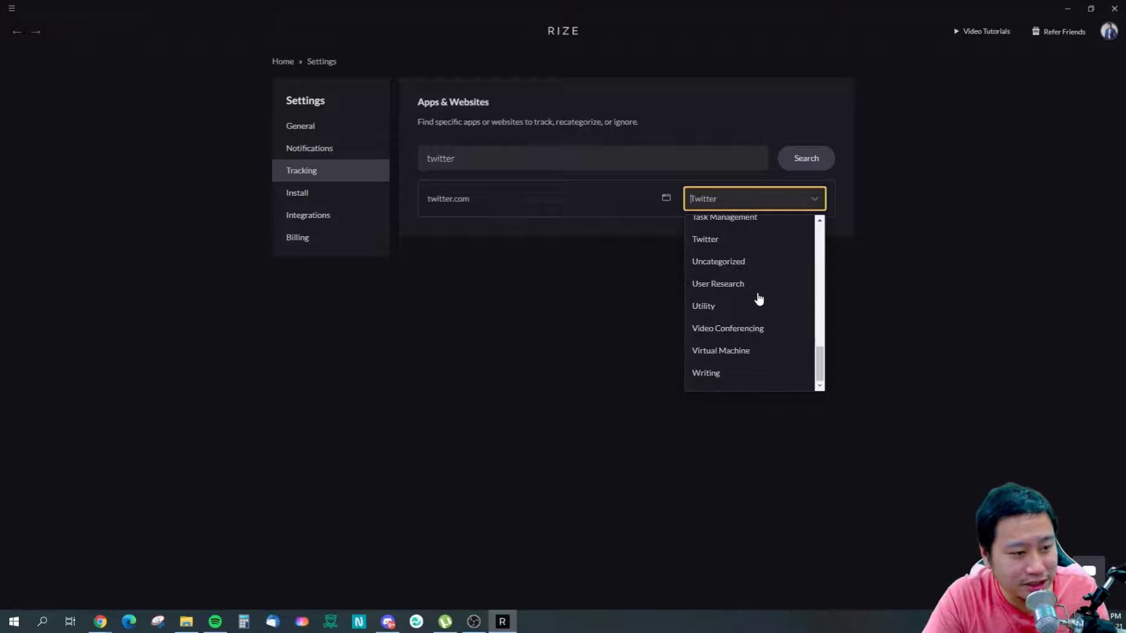
scroll(741, 314, up, 1)
Search the tracked apps and websites for linkedin and tiktok
drag(473, 159, 378, 156)
text(linkedin)
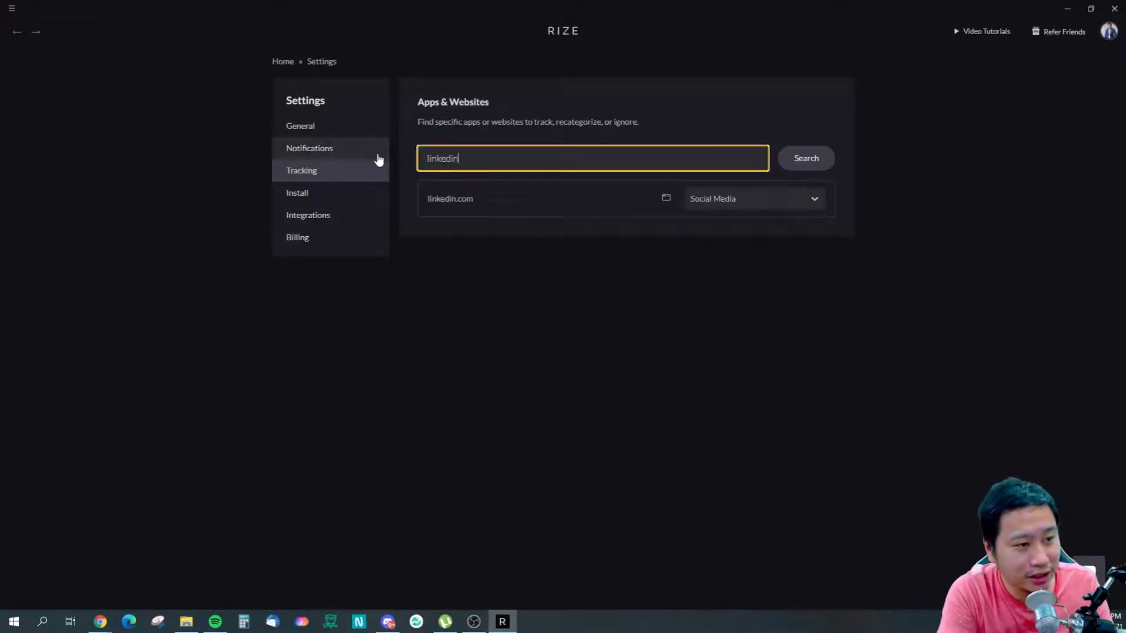
drag(465, 160, 391, 172)
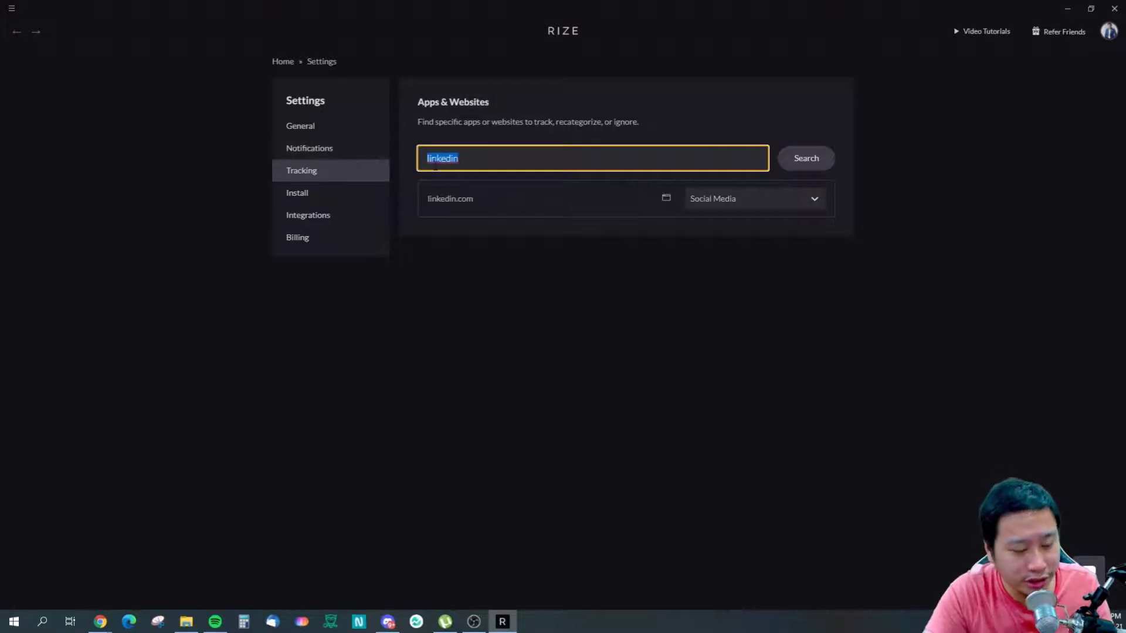
key(BackSpace)
text(tiktok)
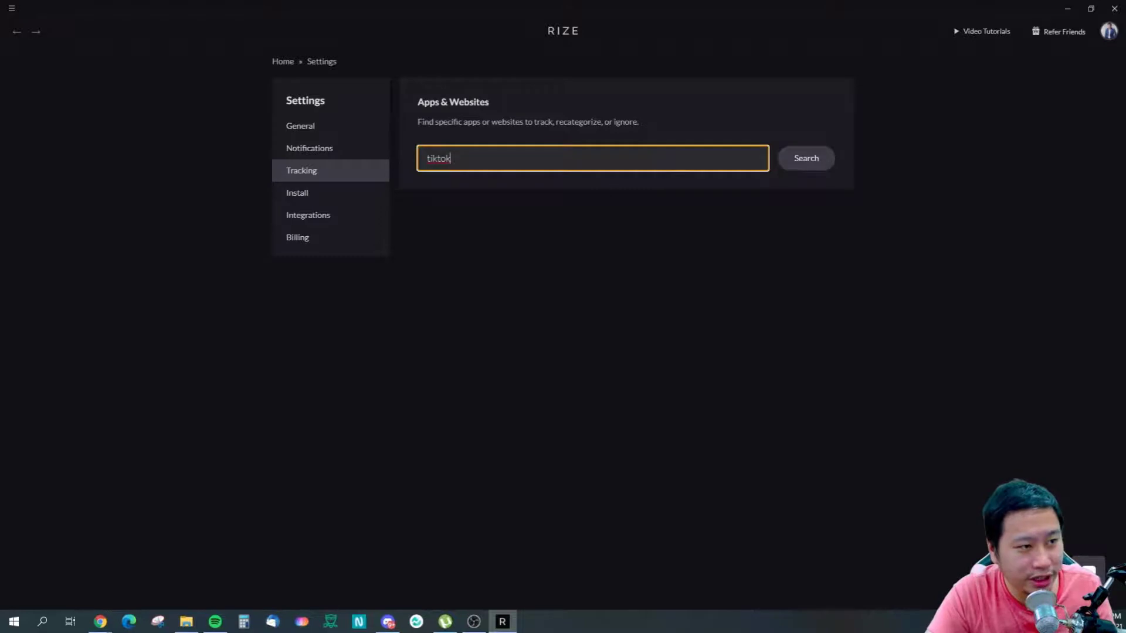
Search the tracked apps and websites for youtube and blizzard.com, and clear the search
drag(471, 155, 410, 163)
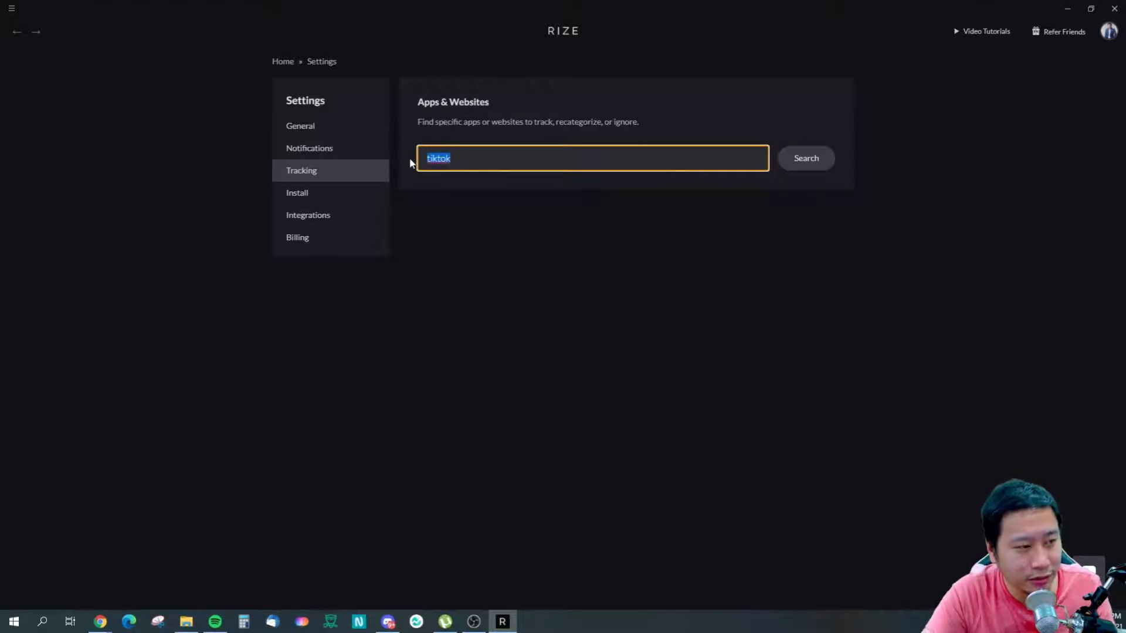
text(youtube)
drag(495, 170, 382, 183)
key(BackSpace)
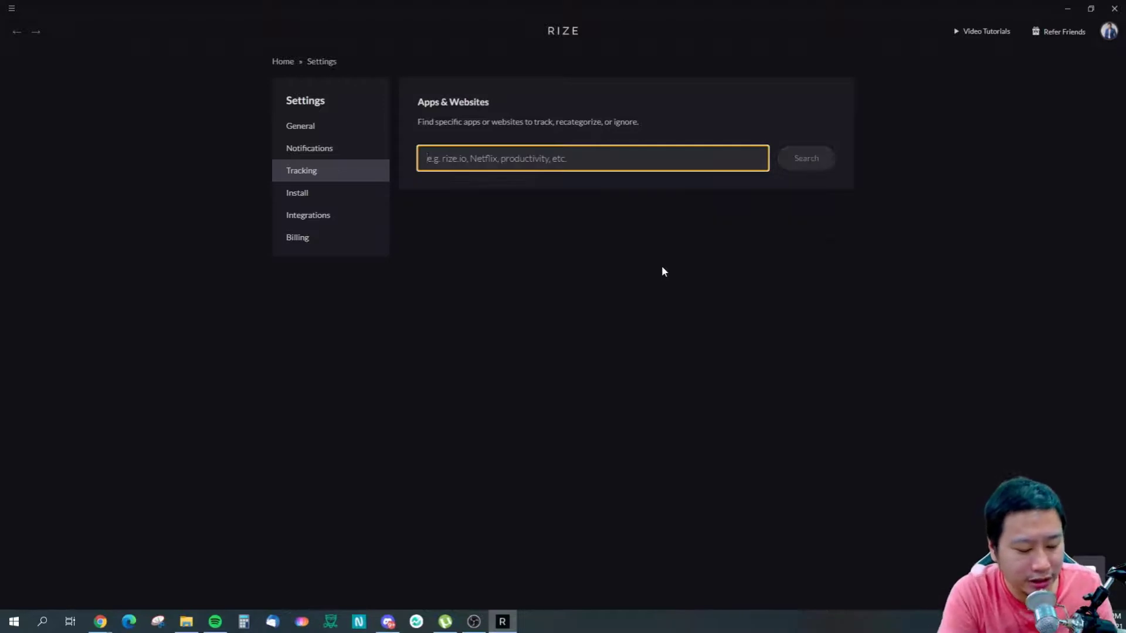
text(blizzard.com)
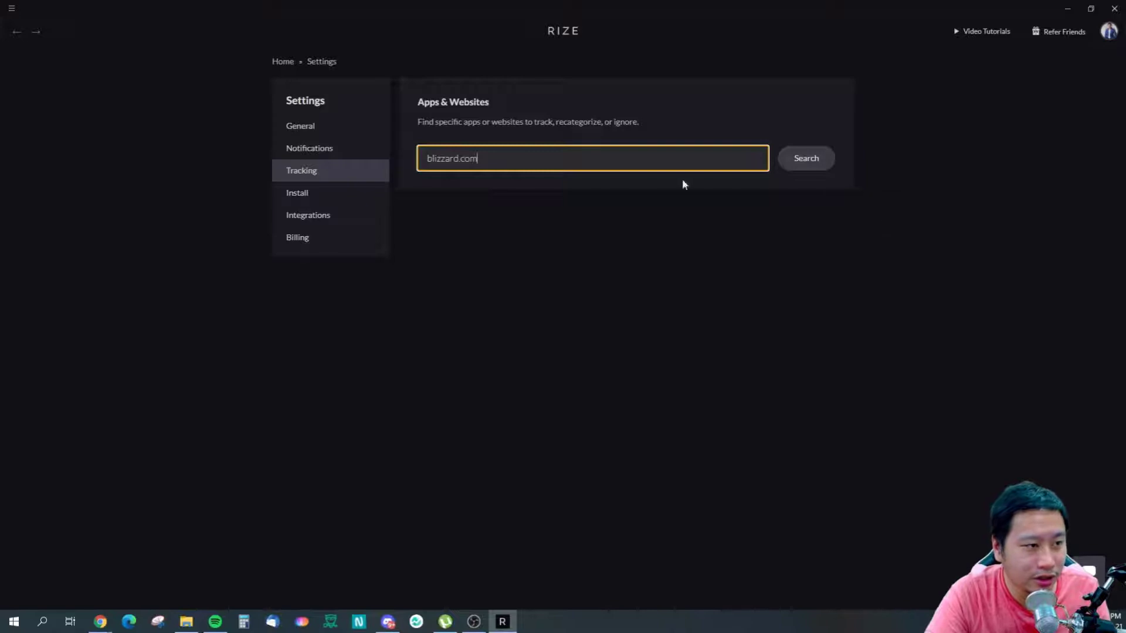
drag(516, 162, 389, 176)
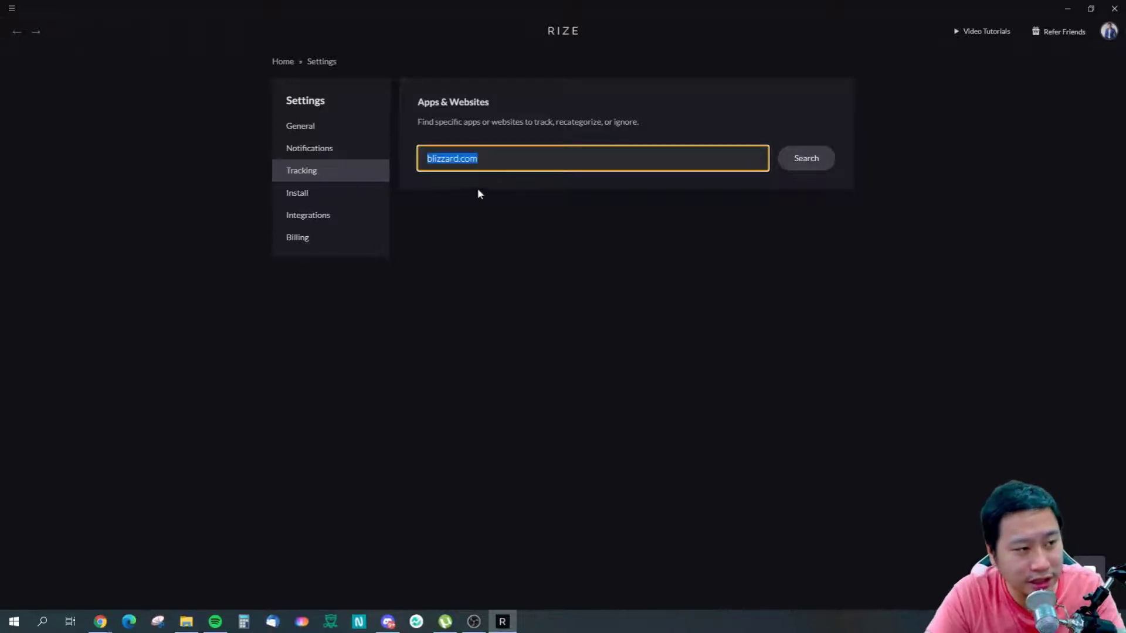
key(BackSpace)
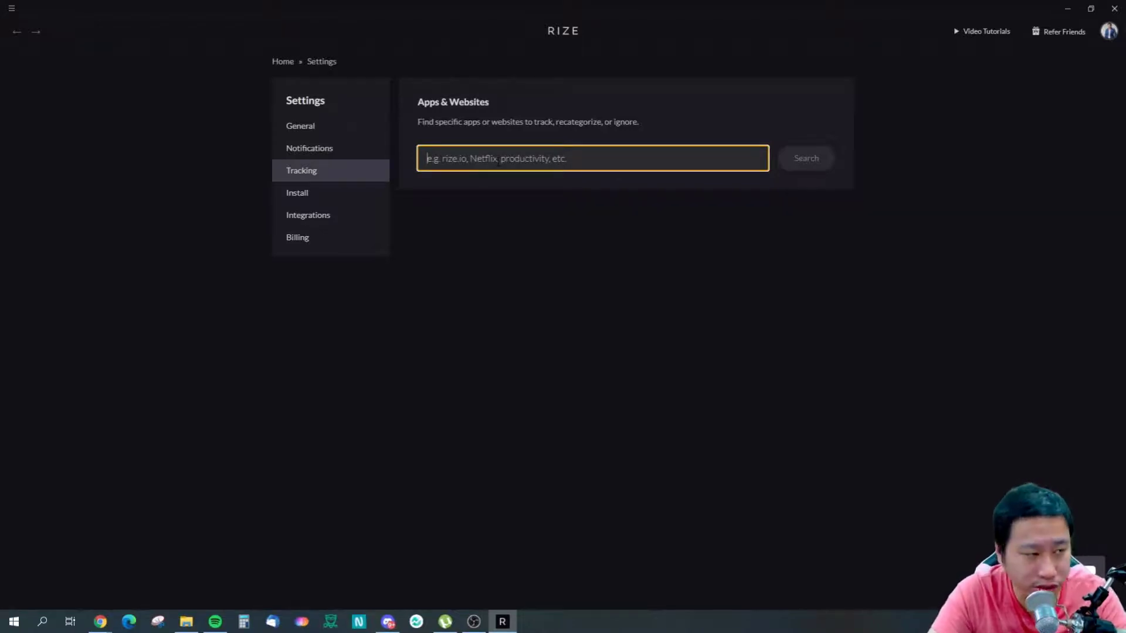
View the install settings, and open the integrations settings to read the Offline Meeting Creation description
click(314, 199)
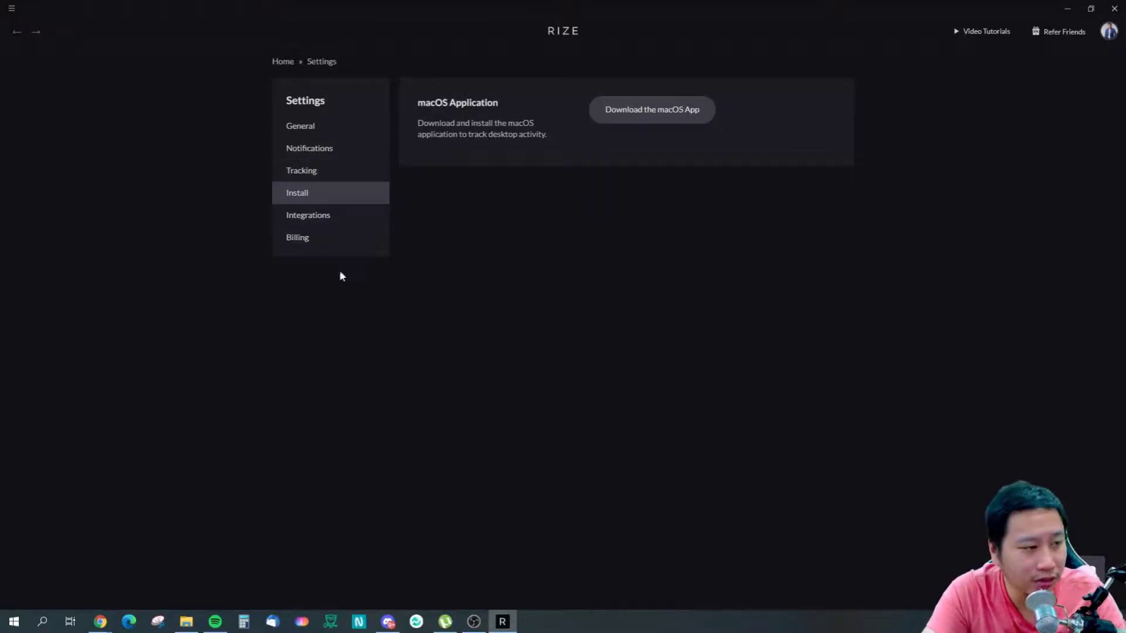
click(317, 217)
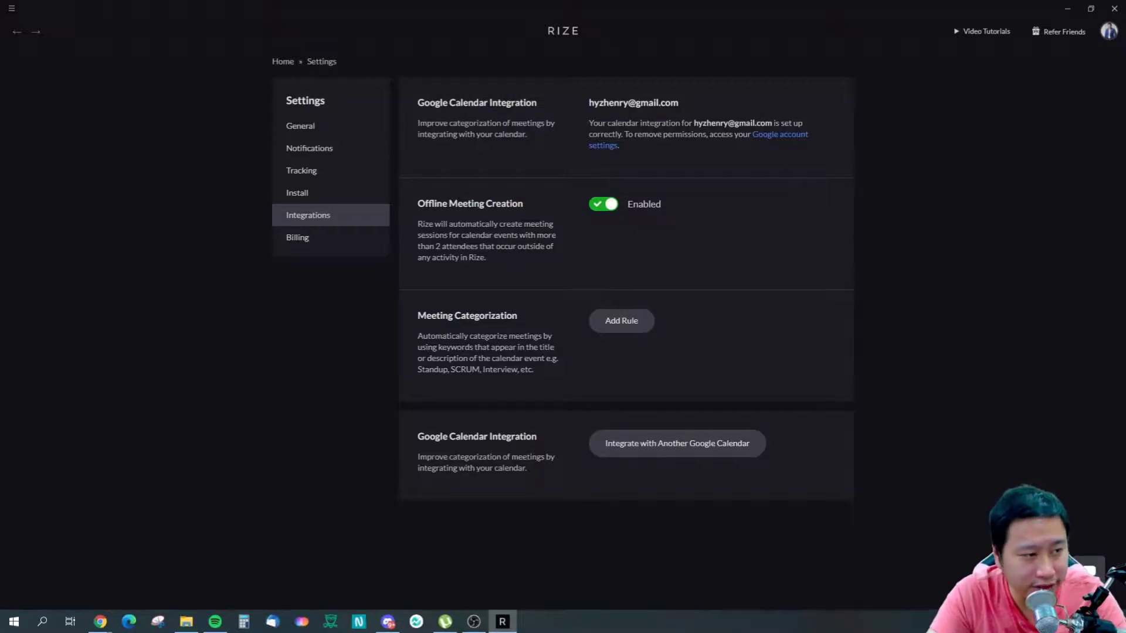
drag(424, 203, 486, 258)
click(485, 204)
click(521, 230)
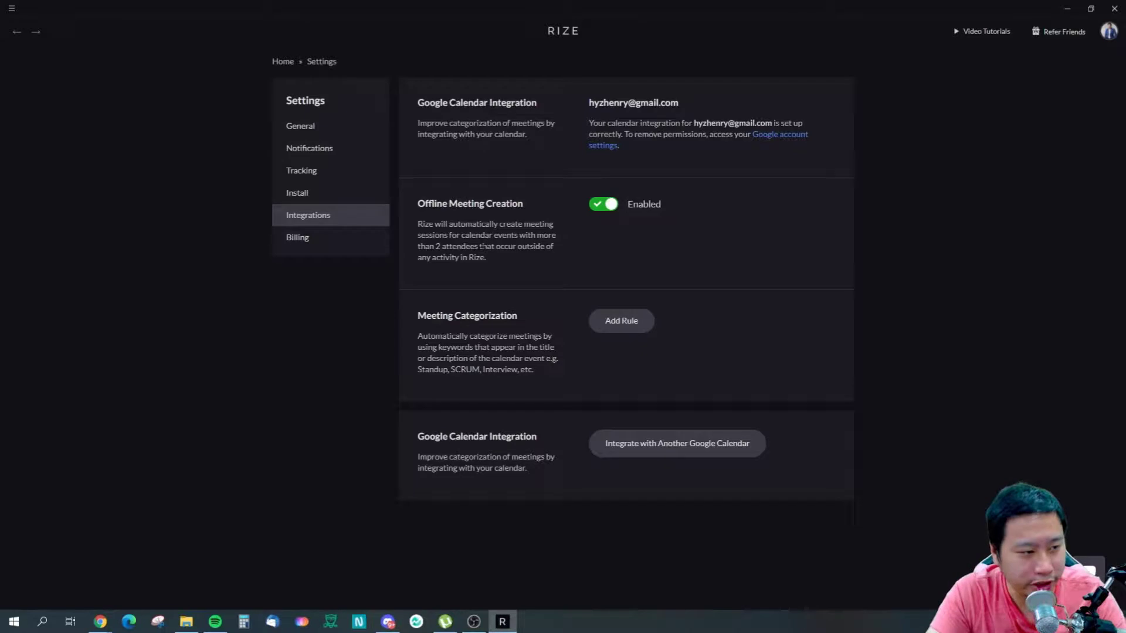
Examine the keyword and category options of a new meeting categorization rule, cancel it and read the Google Calendar Integration description
click(611, 326)
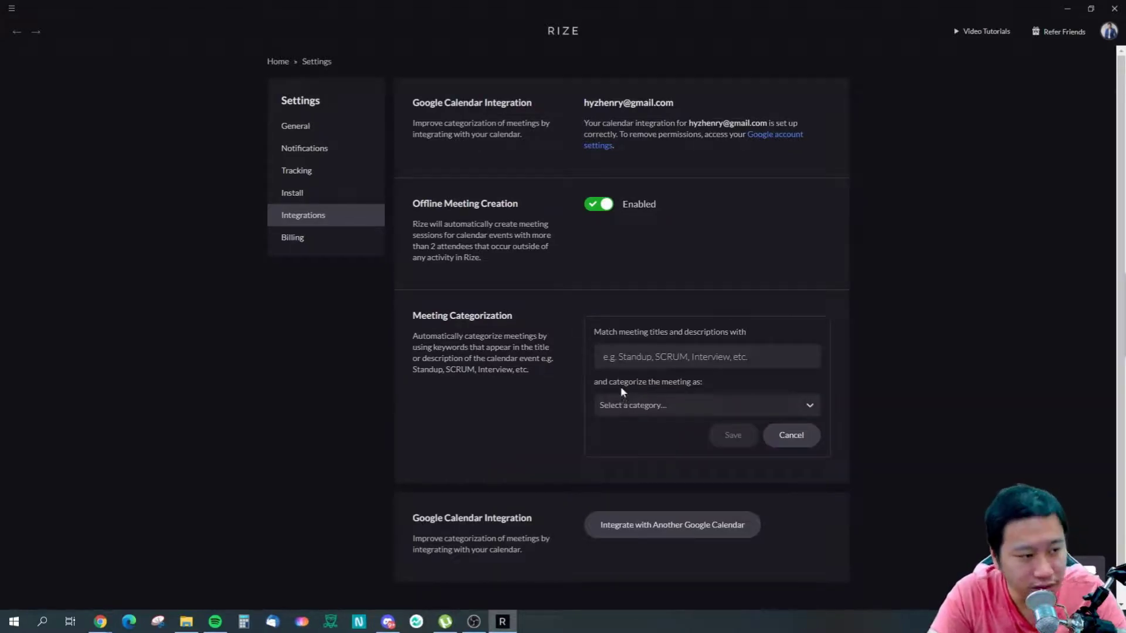
click(660, 353)
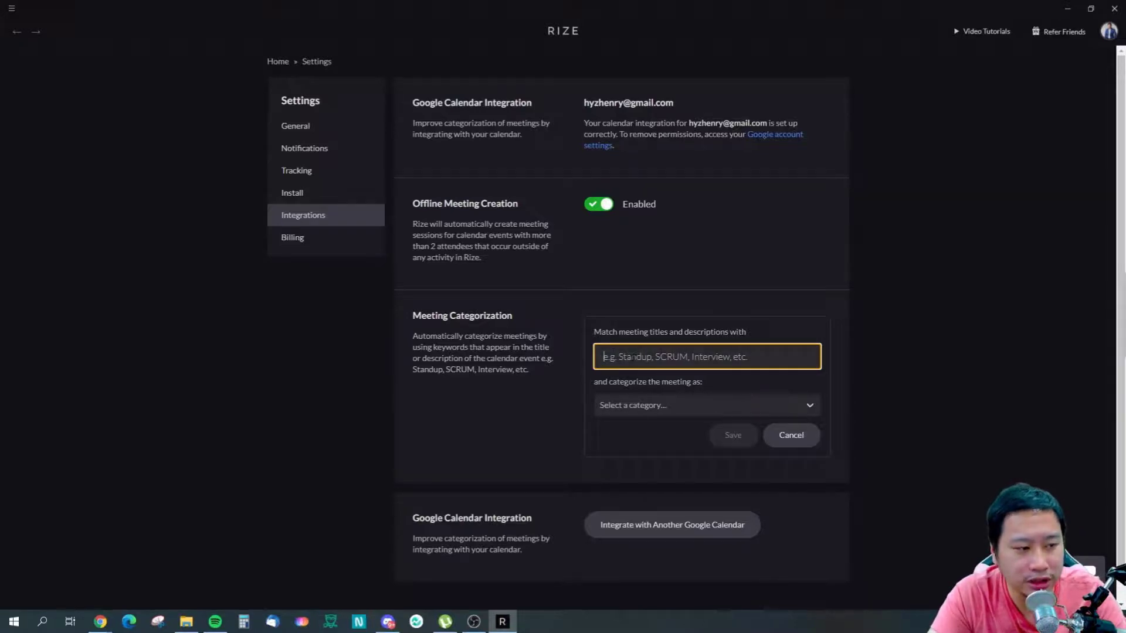
click(638, 407)
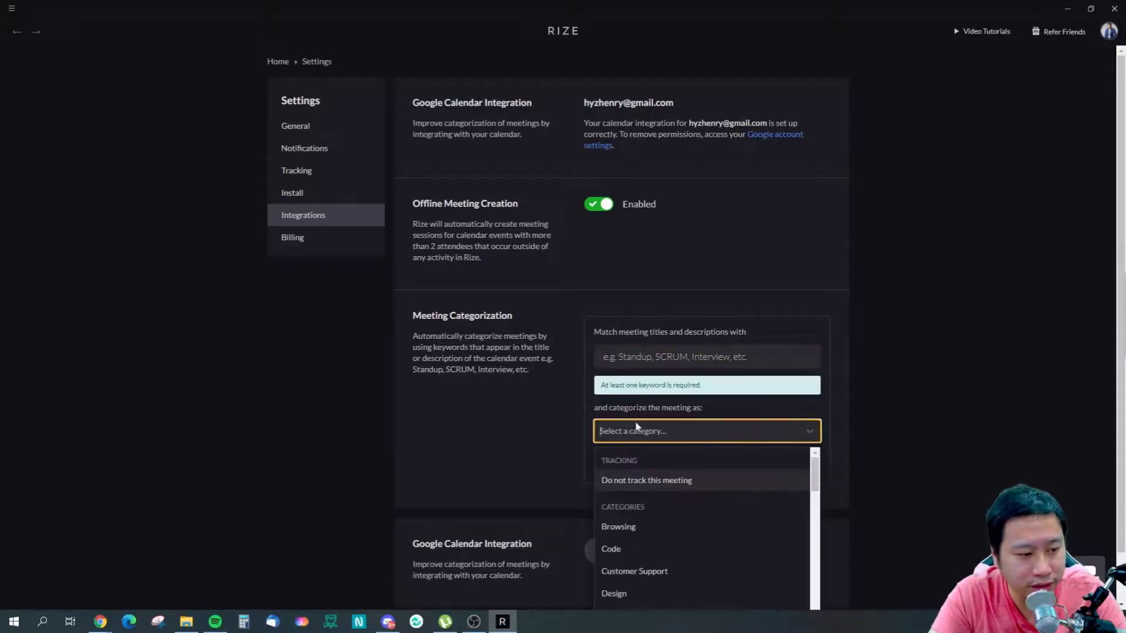
scroll(727, 513, down, 3)
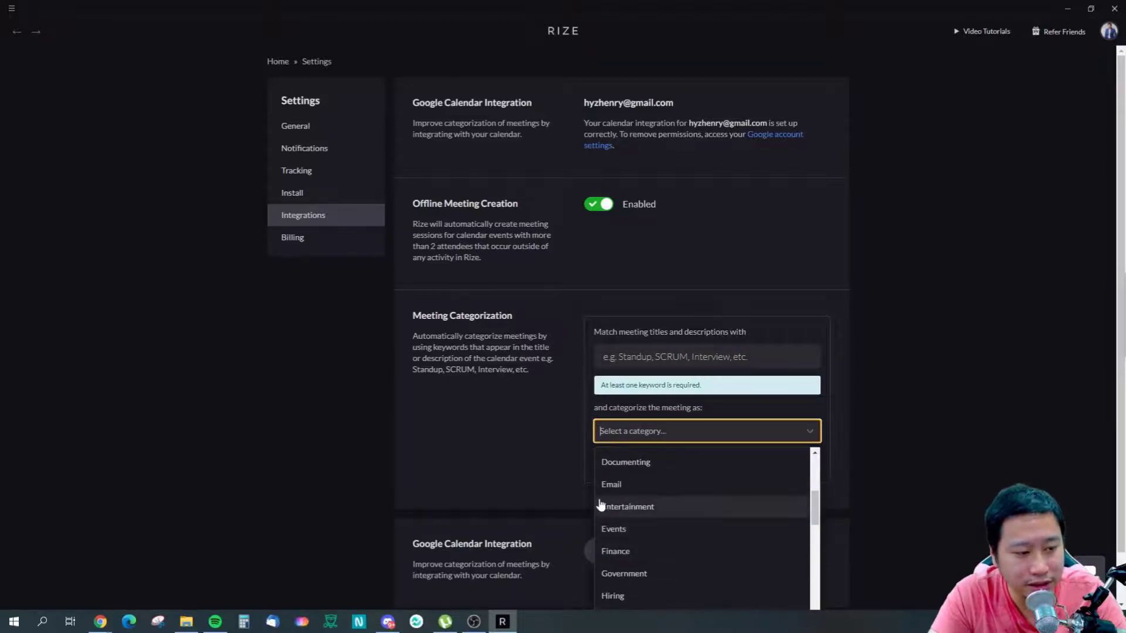
click(509, 489)
click(739, 468)
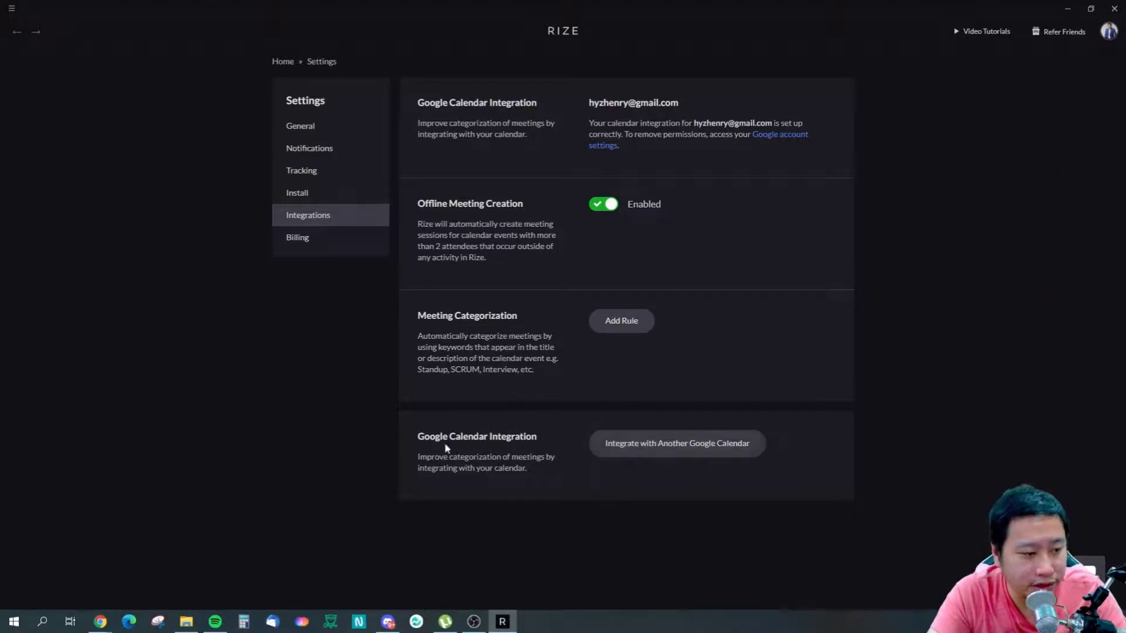
drag(441, 437, 512, 473)
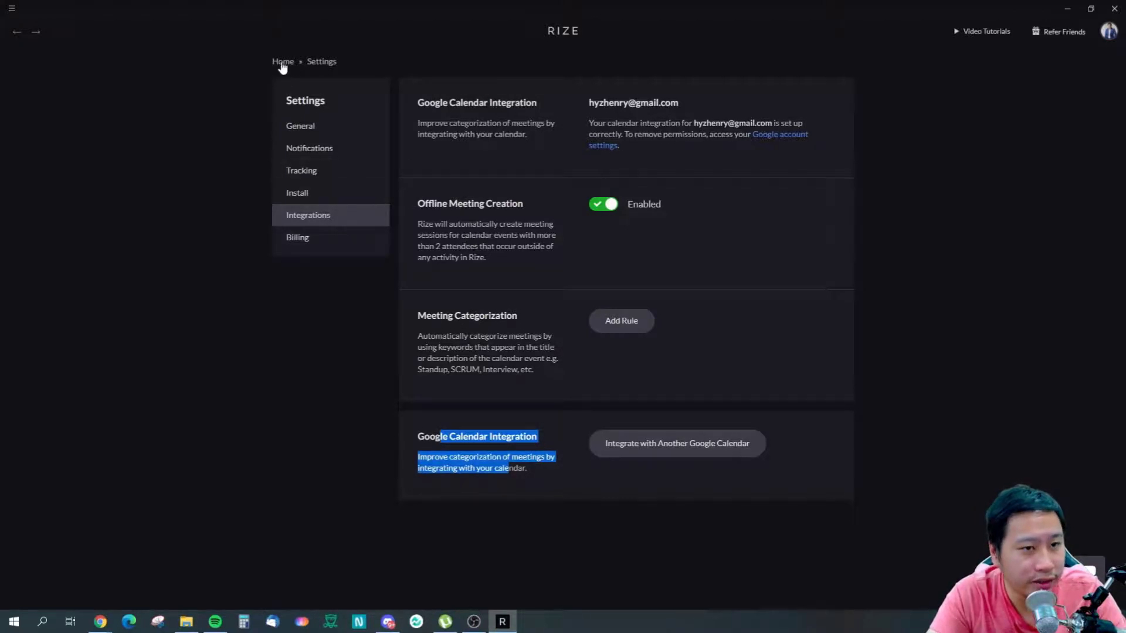
Return from the integrations settings to the dashboard's day view
click(16, 32)
click(36, 31)
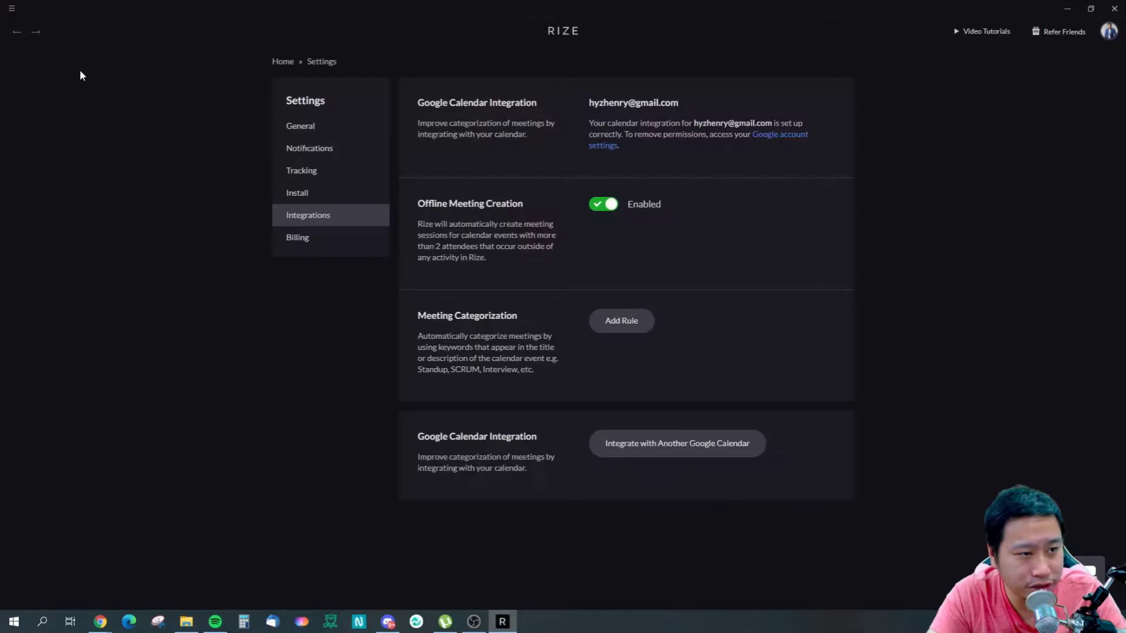
click(16, 33)
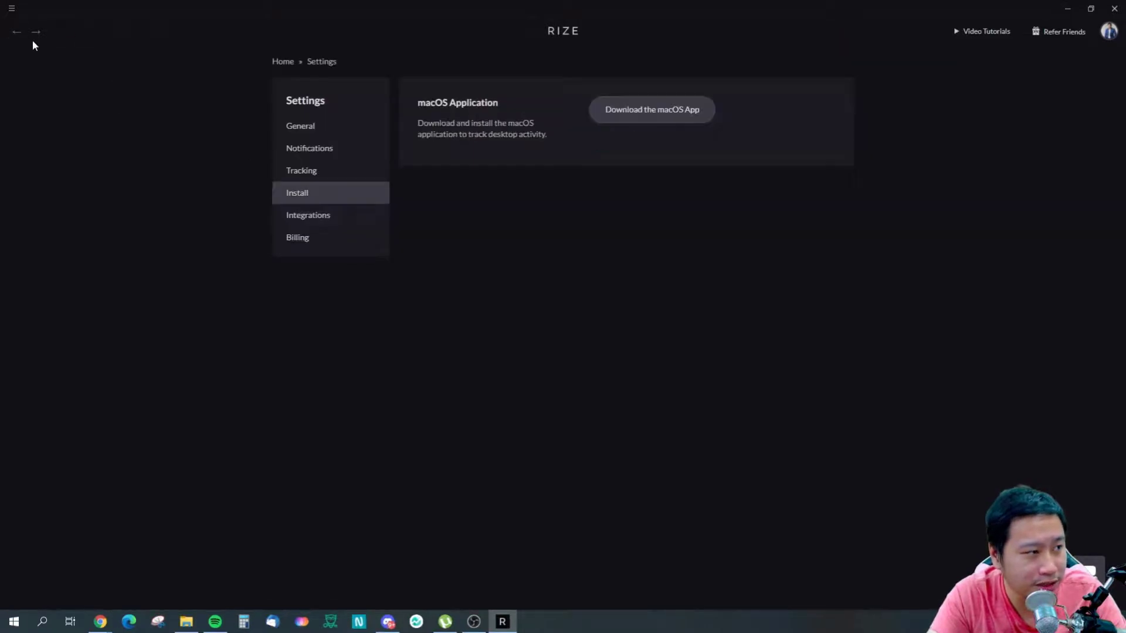
click(17, 32)
click(17, 32)
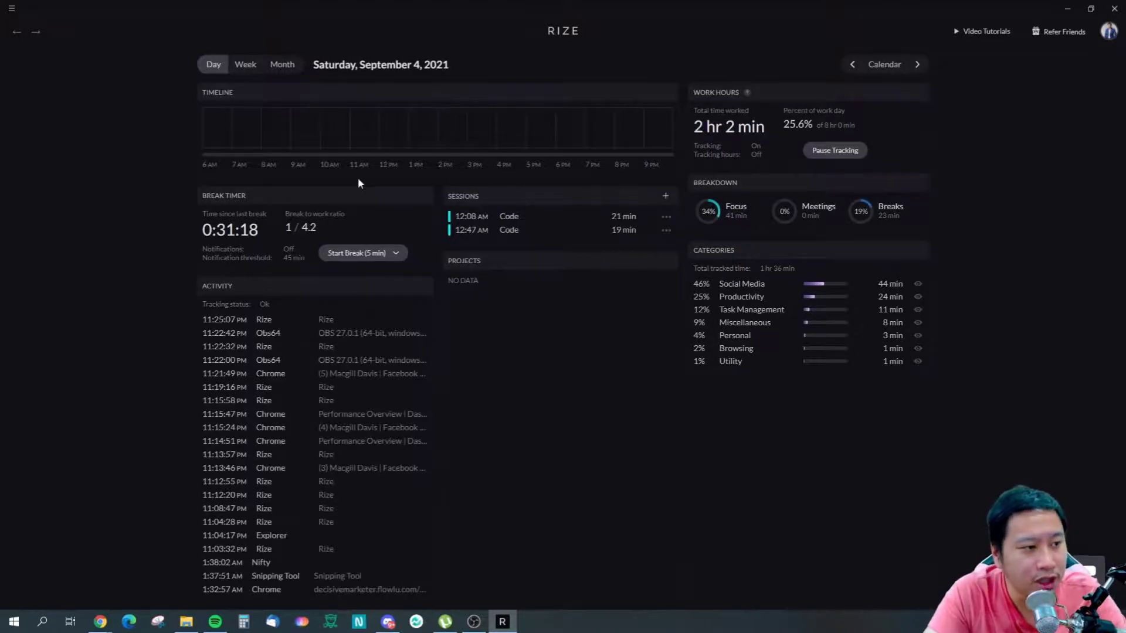
Open the details of the 12:08 AM Code session and review its top interrupters, top apps and top websites
click(498, 221)
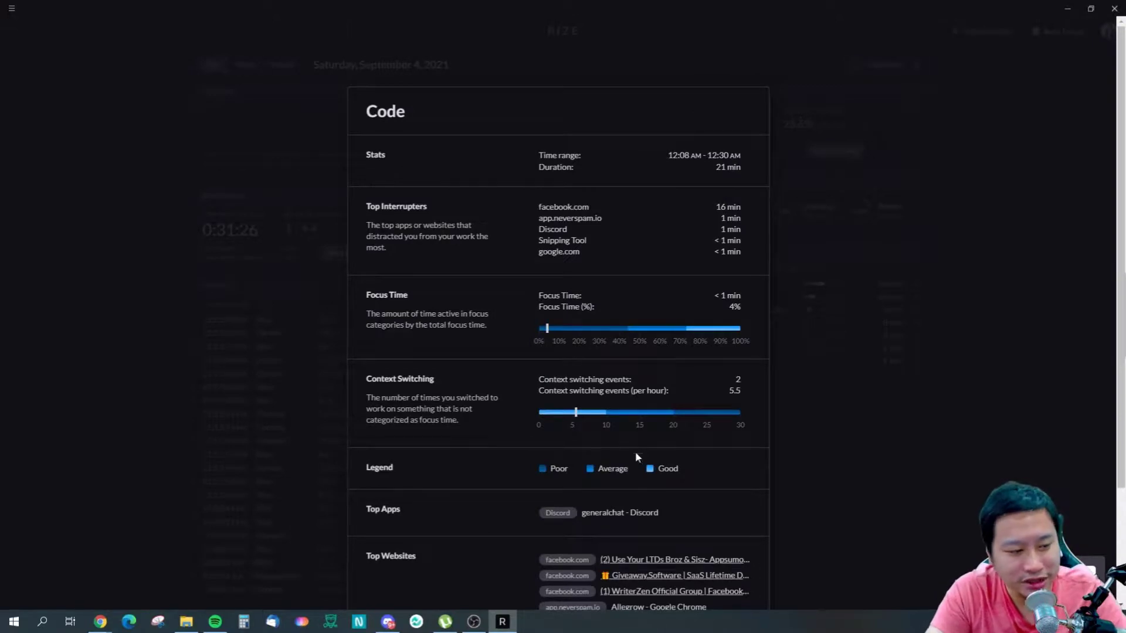
scroll(636, 455, down, 3)
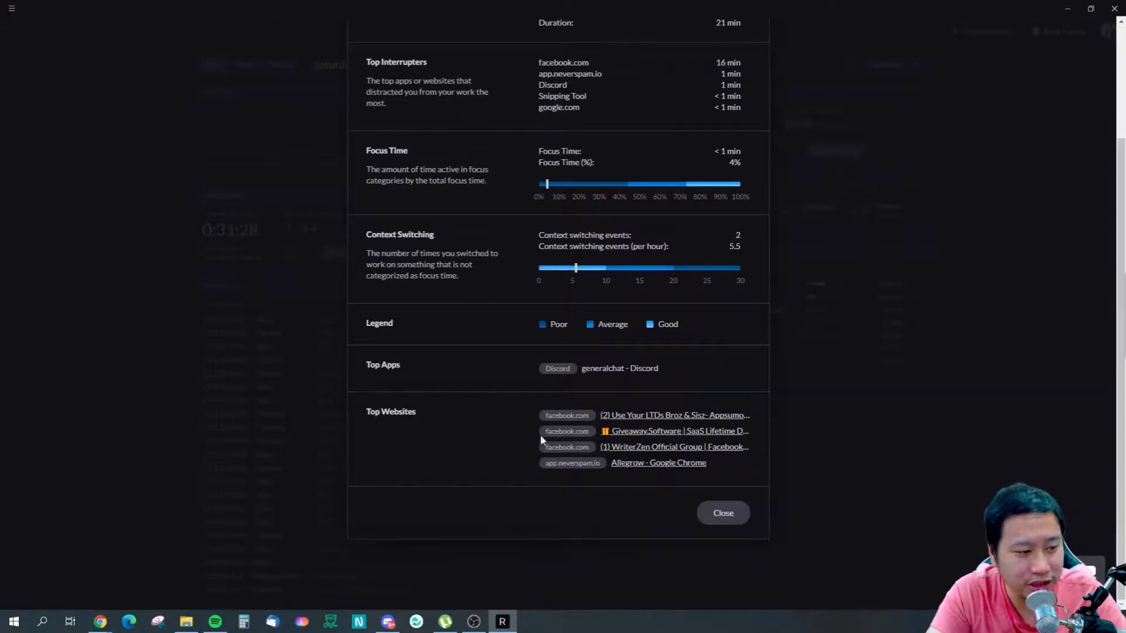
drag(543, 465, 606, 454)
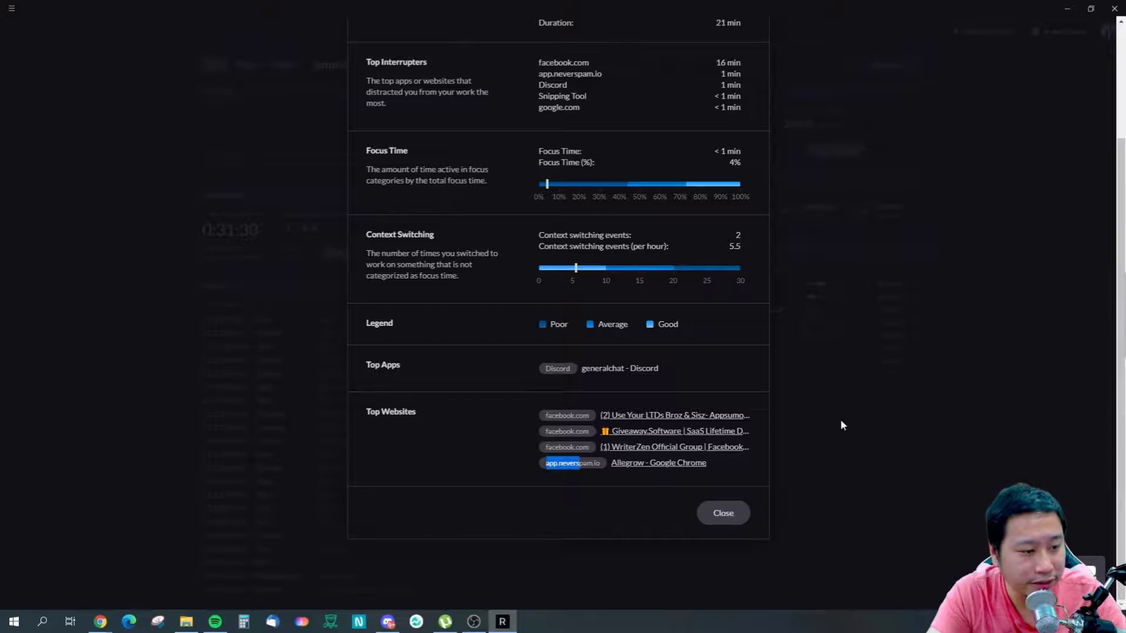
scroll(597, 457, up, 3)
scroll(575, 451, down, 2)
scroll(576, 456, up, 2)
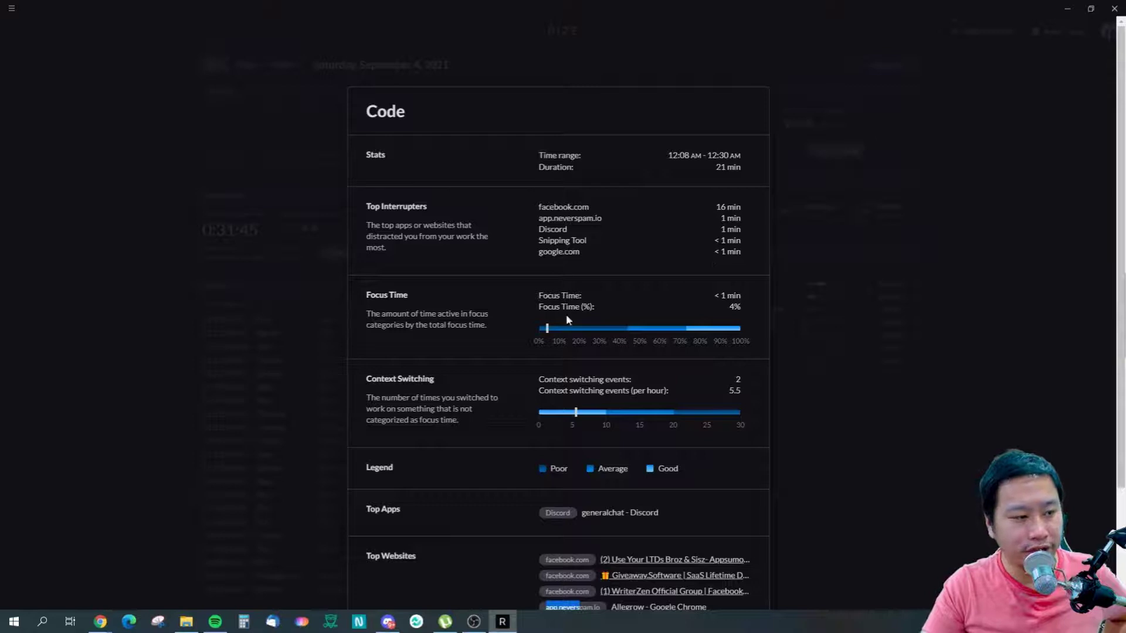
Read the Focus Time description and examine its percentage scale in the Code session details
triple_click(383, 314)
click(411, 320)
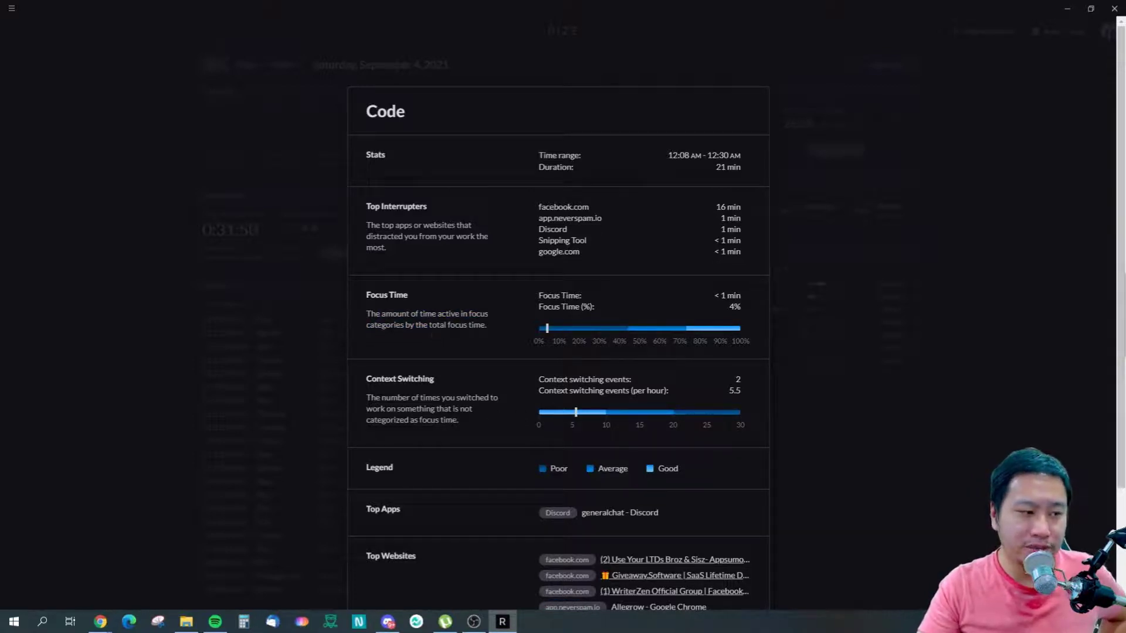
triple_click(619, 337)
click(619, 333)
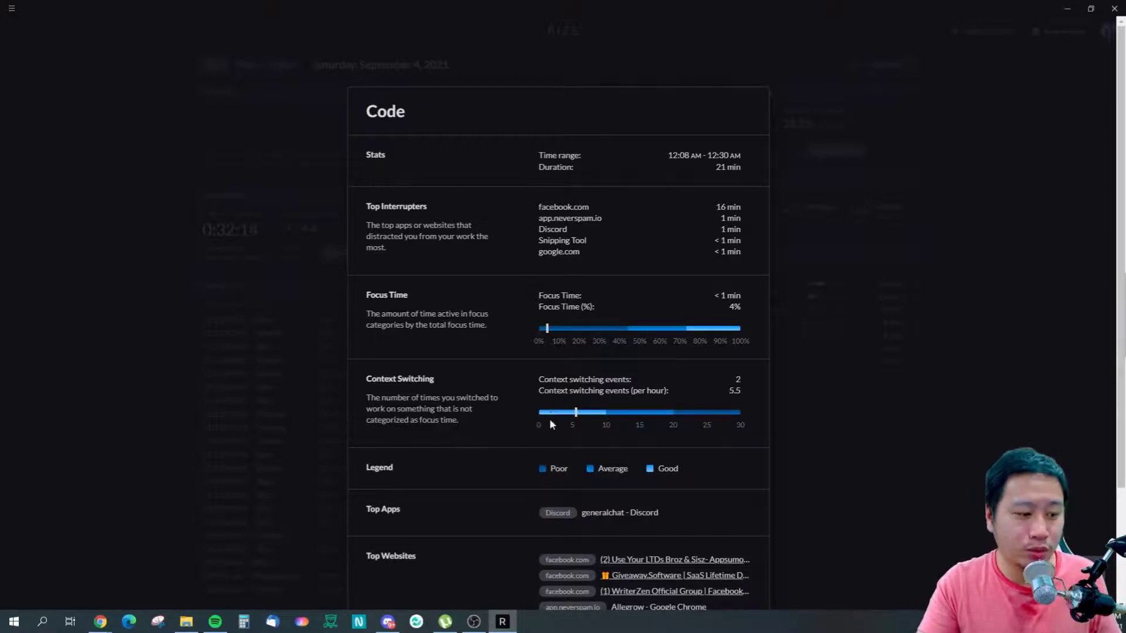
Examine the session's context switching scale, legend, top apps and websites, and close the session details
scroll(529, 403, down, 2)
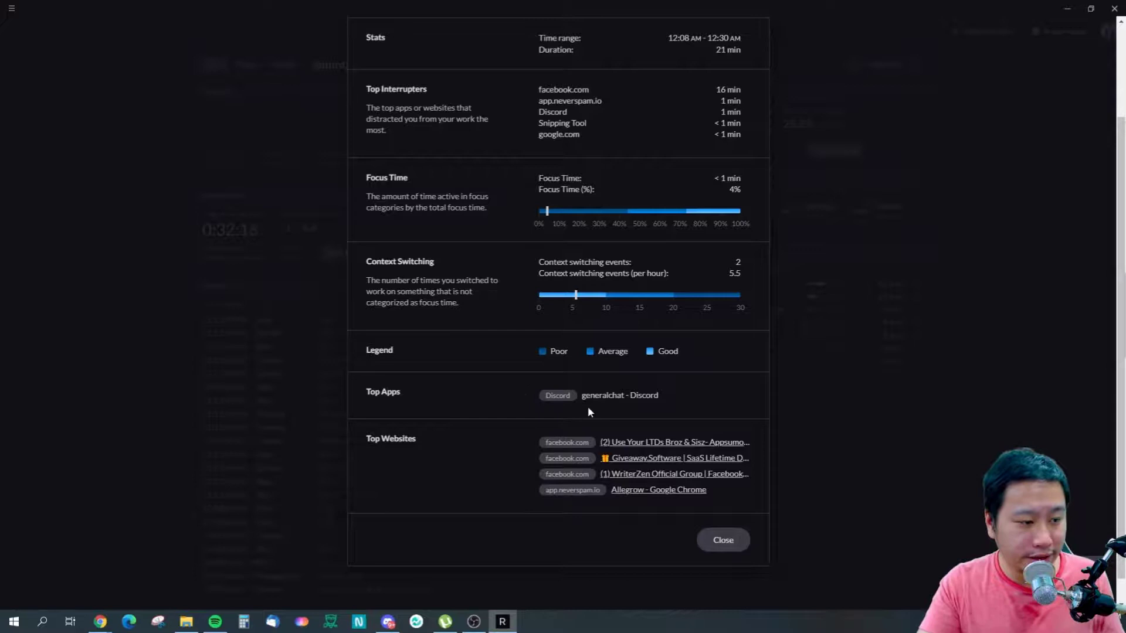
drag(604, 396, 627, 397)
click(607, 404)
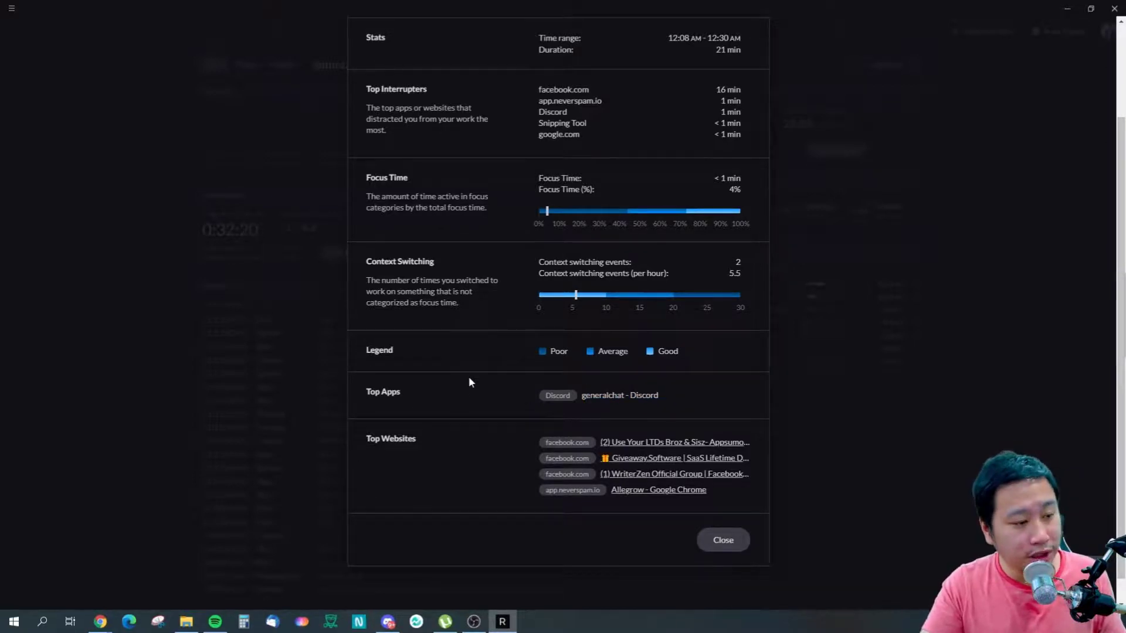
drag(369, 350, 510, 366)
click(510, 366)
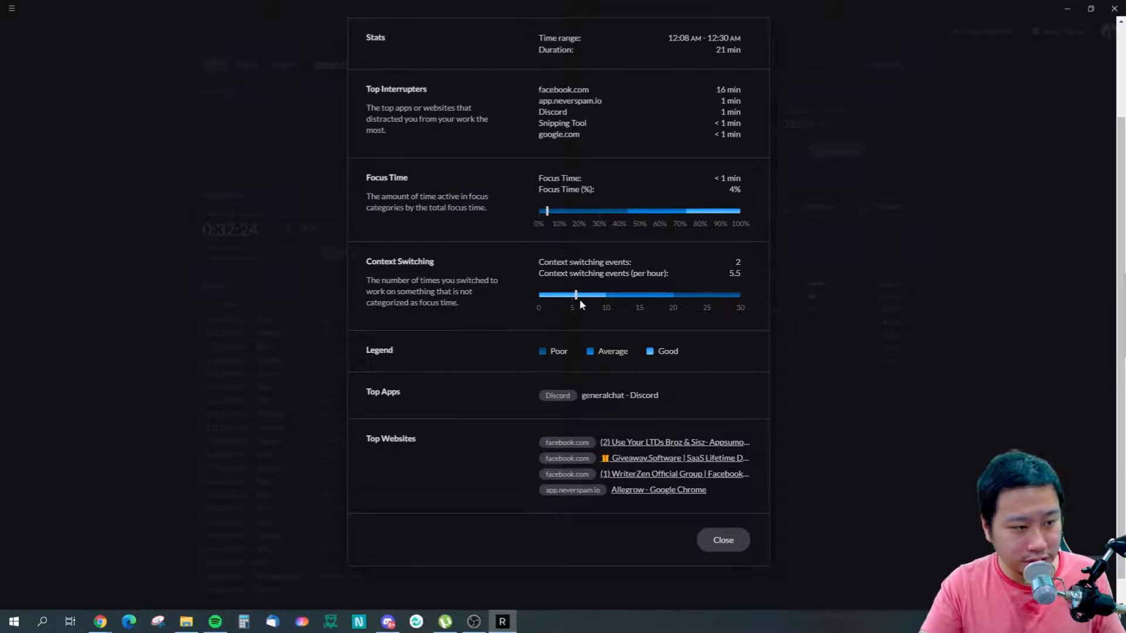
scroll(566, 301, up, 2)
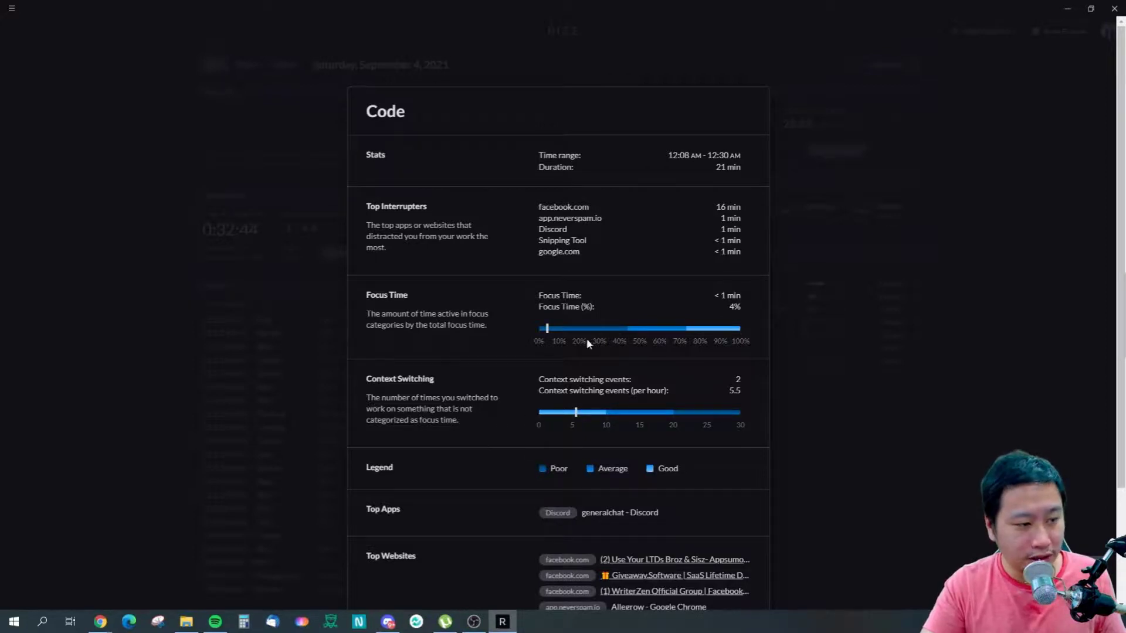
scroll(487, 468, down, 3)
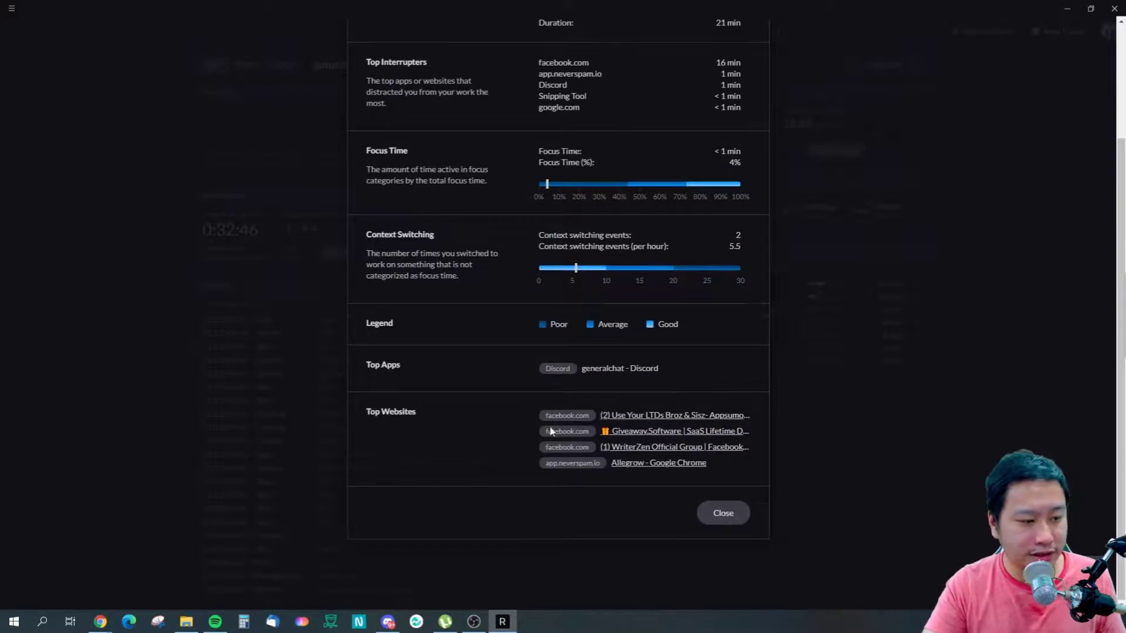
click(722, 515)
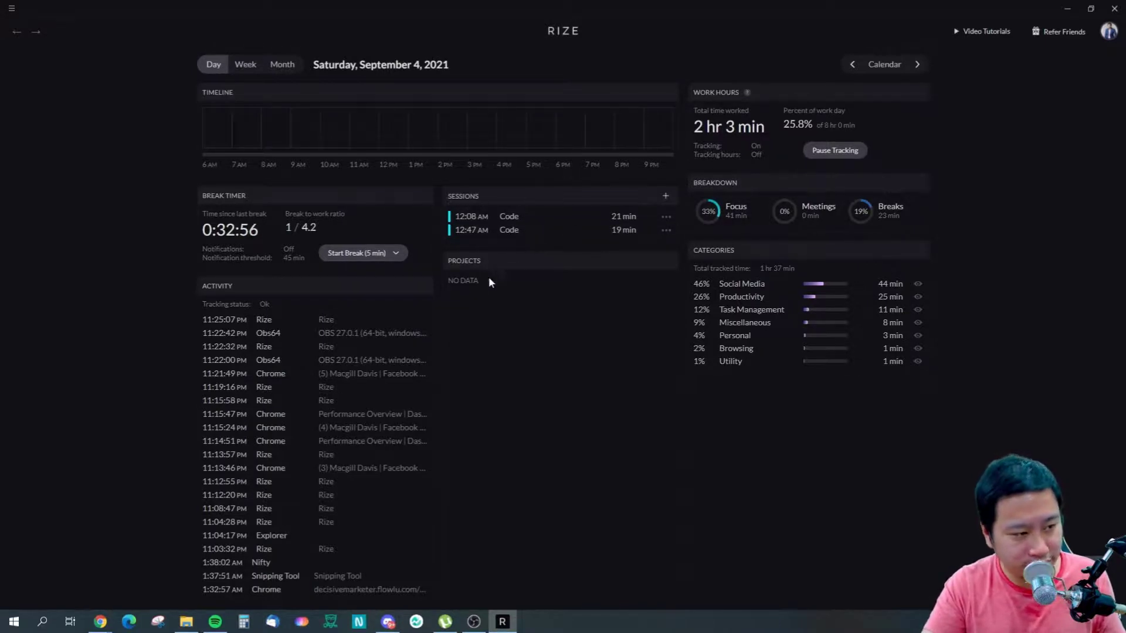
Look over the dashboard's Projects section and browse through the Activity log
double_click(485, 302)
click(488, 320)
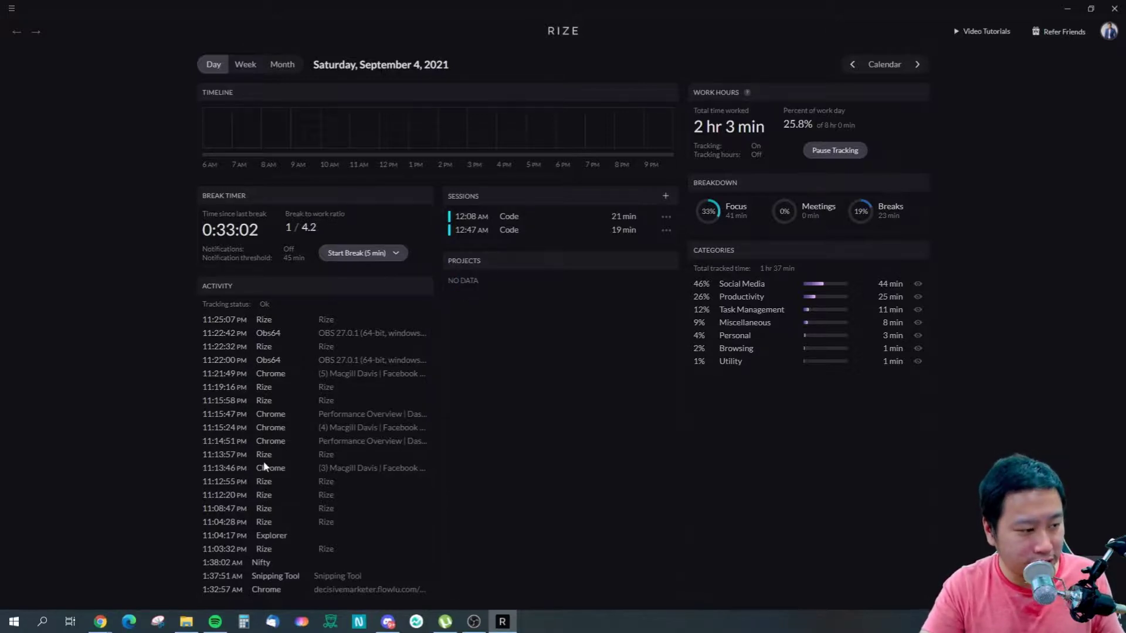
scroll(264, 466, down, 5)
scroll(264, 466, up, 3)
scroll(264, 466, down, 3)
scroll(264, 467, up, 3)
scroll(264, 460, up, 3)
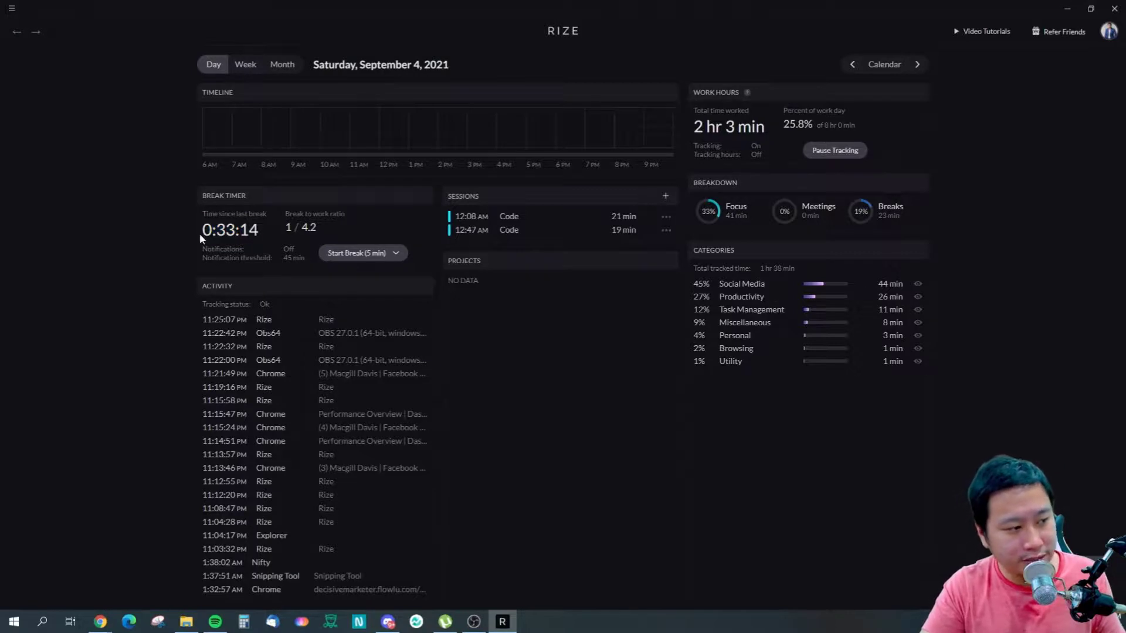
Examine the break timer's time since last break, break to work ratio and break length options
drag(200, 235, 283, 229)
click(260, 234)
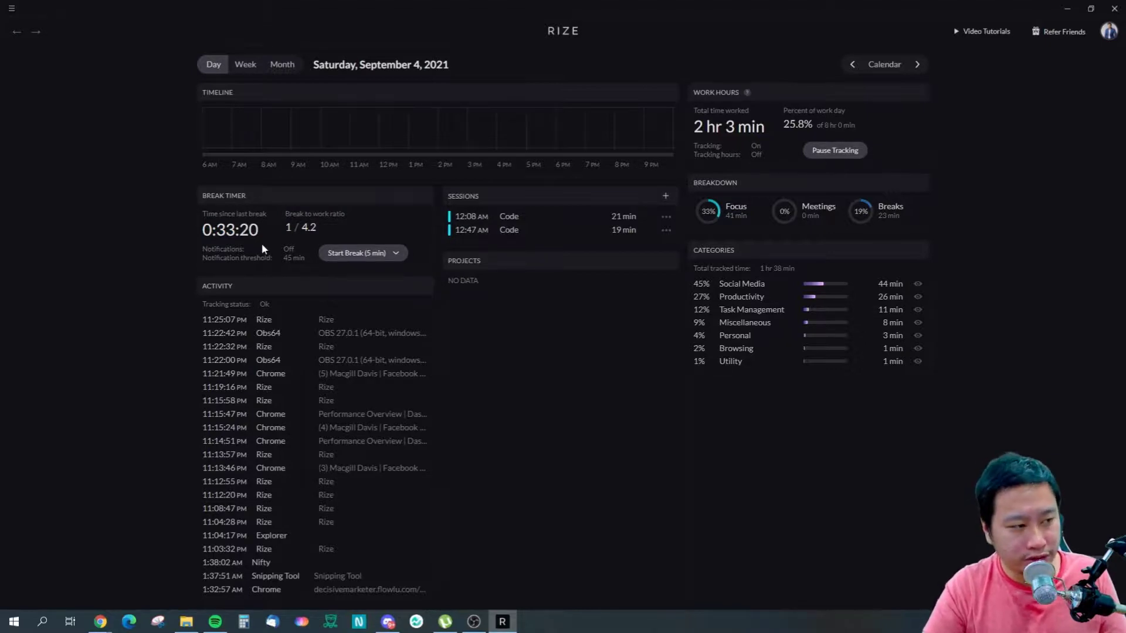
click(395, 255)
click(395, 255)
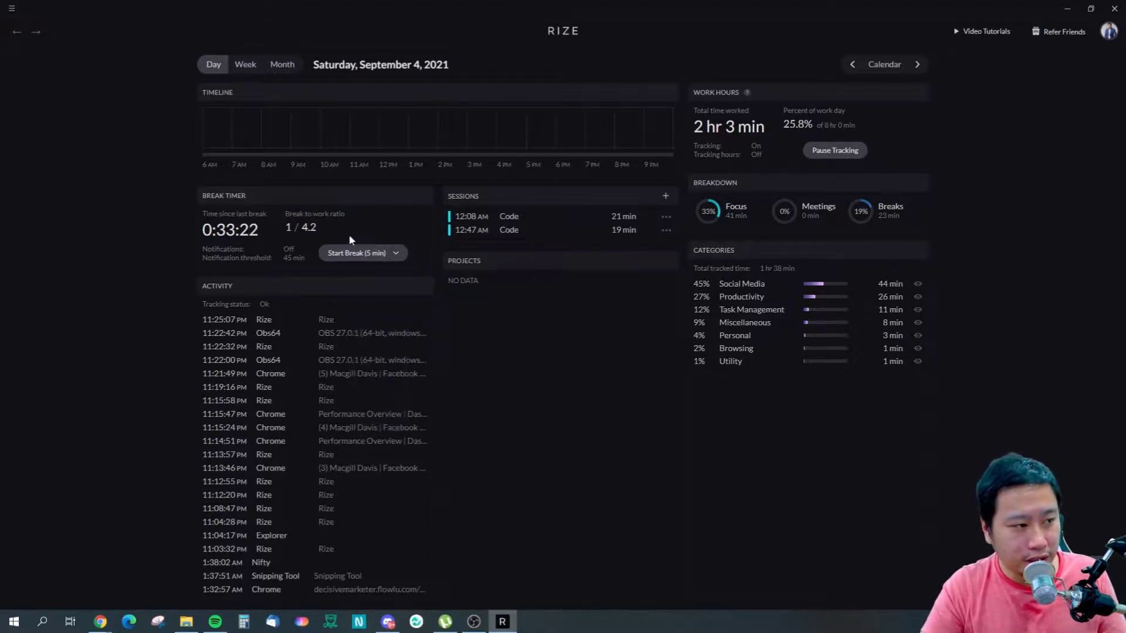
double_click(336, 233)
click(336, 233)
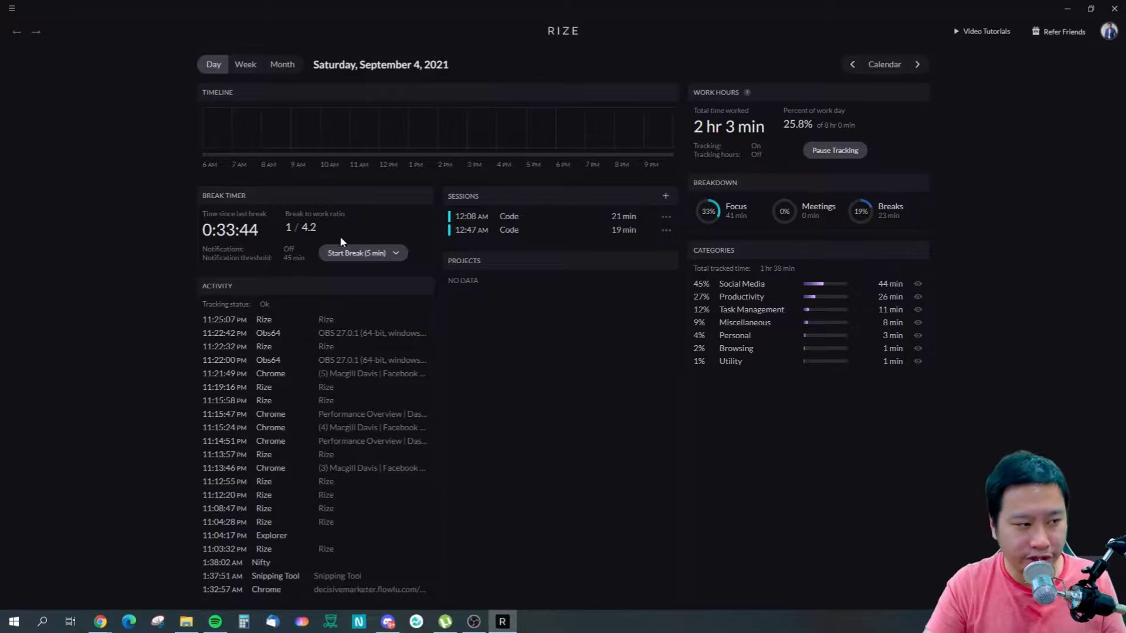
click(396, 254)
click(494, 391)
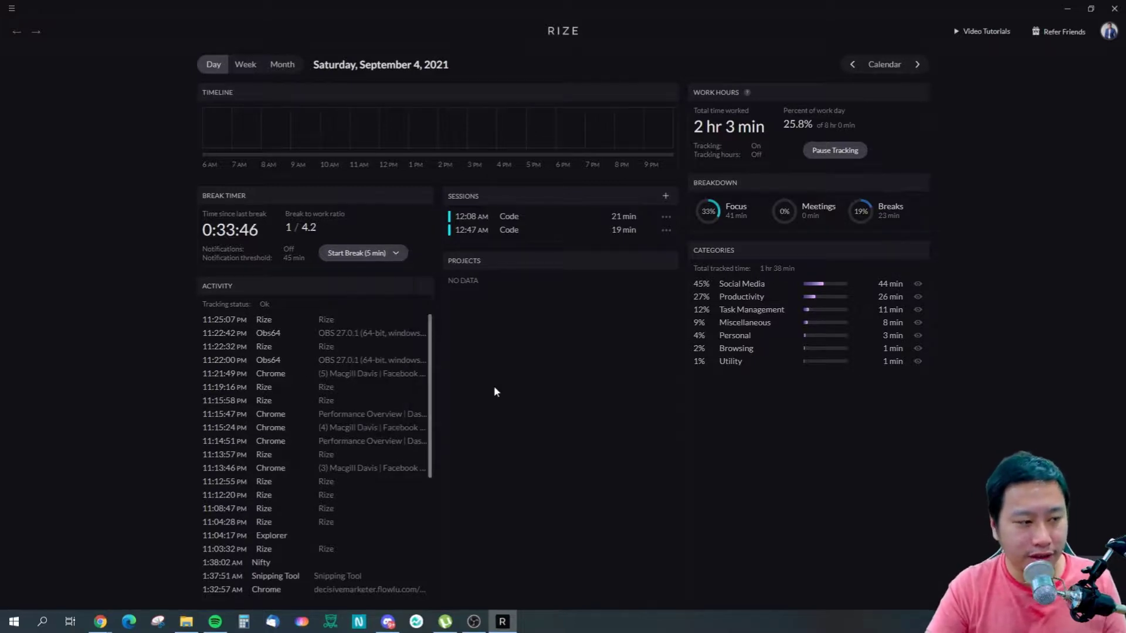
Review the apps and websites in the Miscellaneous category and look through the category options for Obs64
click(745, 323)
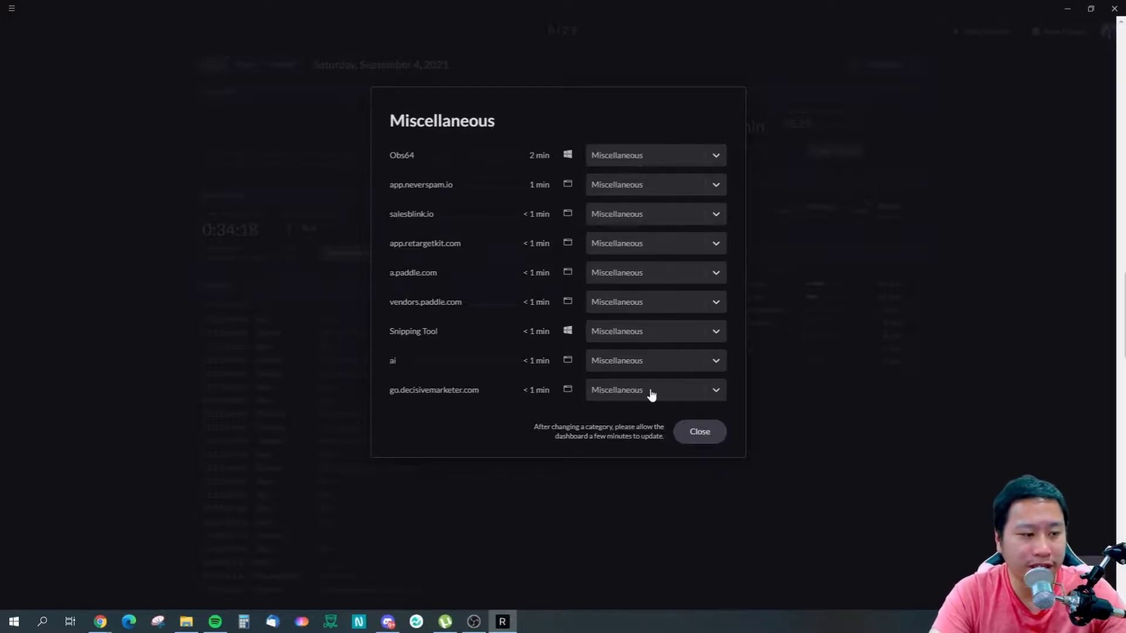
click(710, 439)
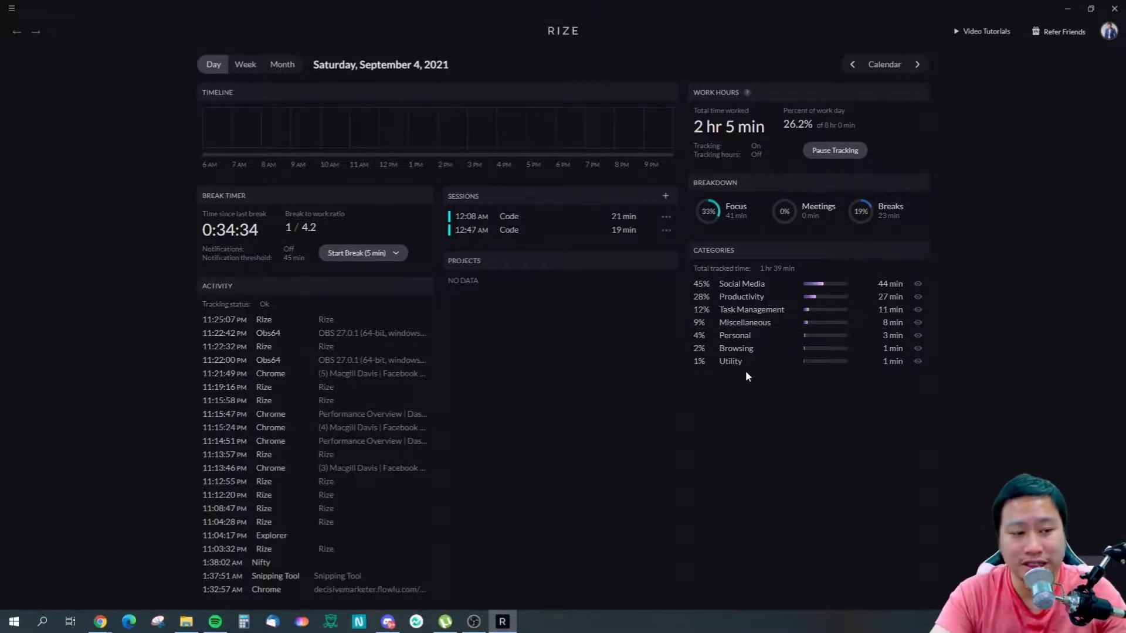
click(807, 323)
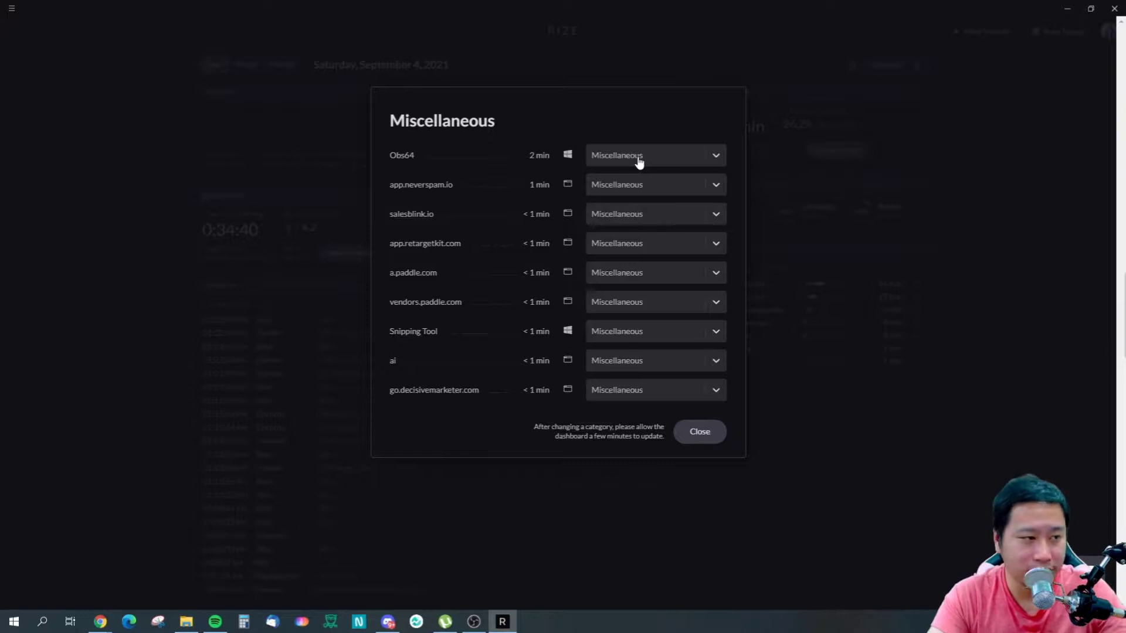
click(621, 155)
scroll(640, 245, up, 4)
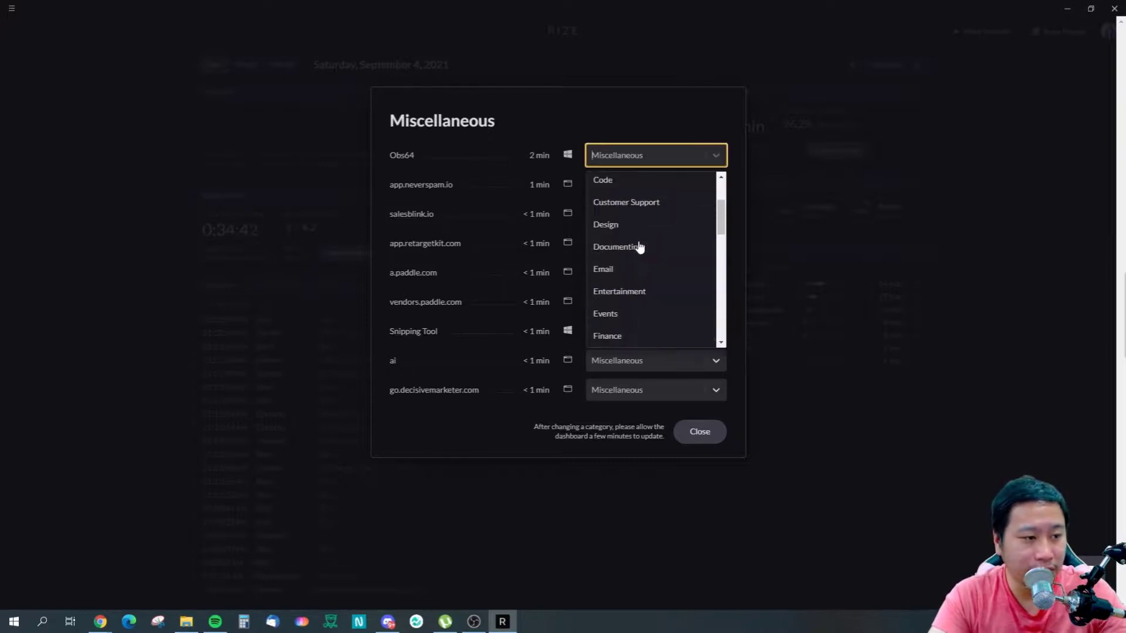
scroll(640, 246, up, 1)
scroll(640, 246, down, 9)
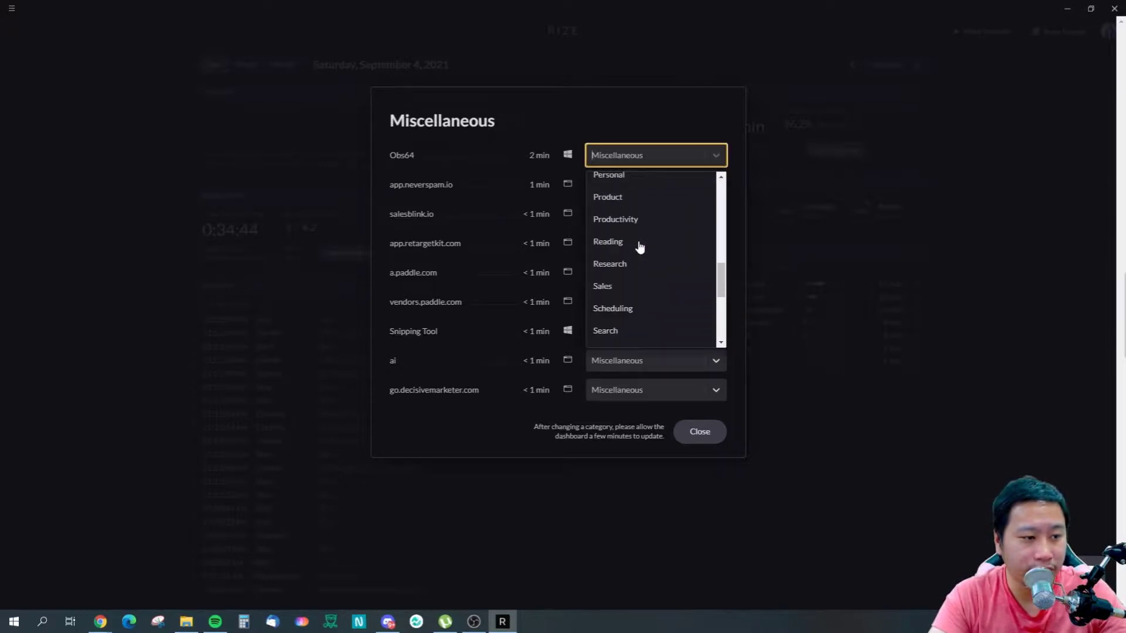
scroll(640, 245, down, 1)
scroll(641, 320, up, 3)
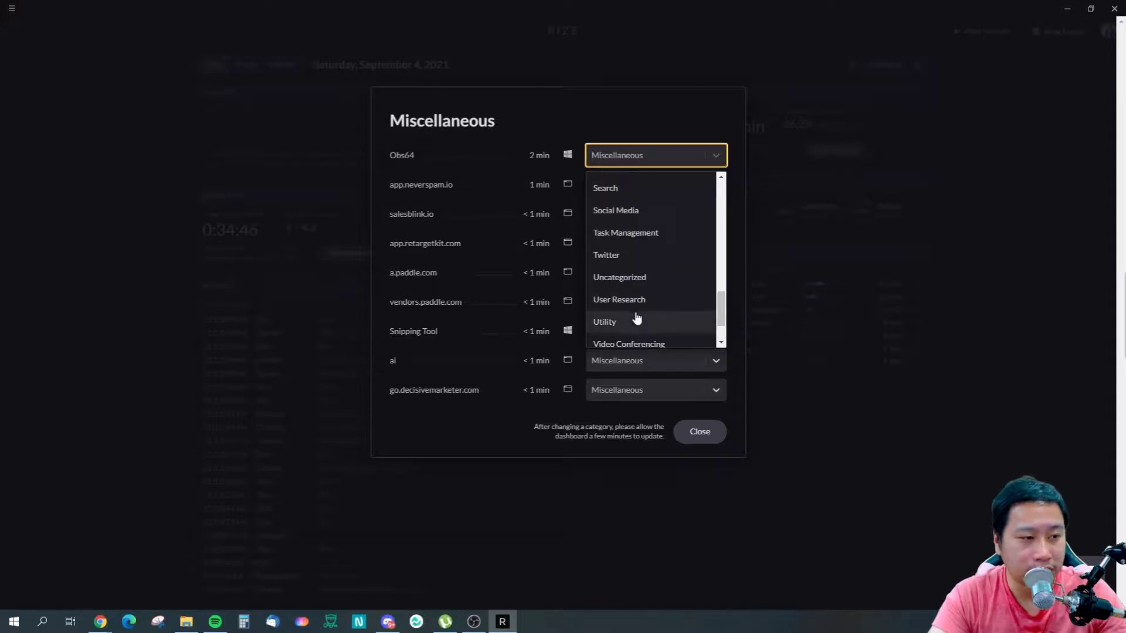
scroll(641, 318, up, 1)
scroll(640, 320, down, 4)
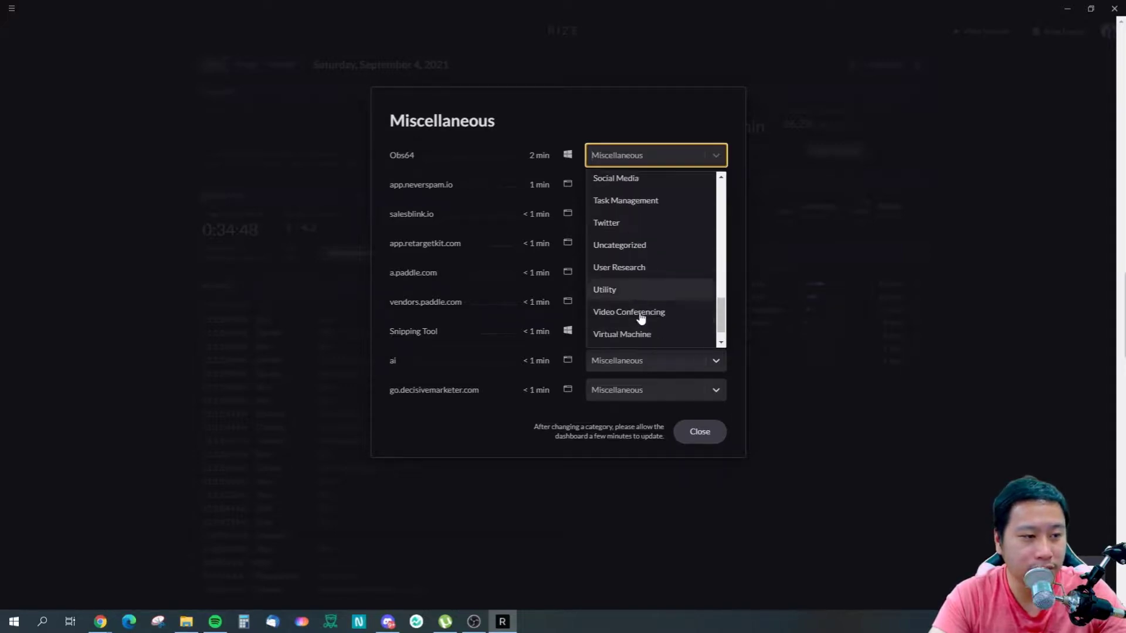
scroll(647, 288, up, 4)
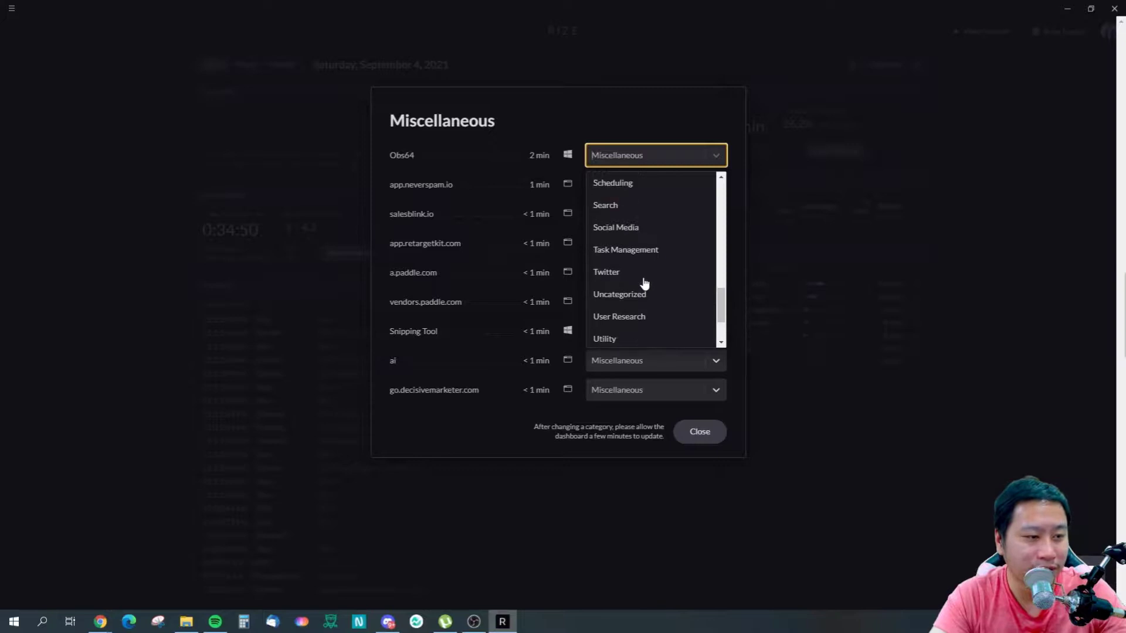
scroll(646, 284, down, 2)
scroll(643, 283, up, 8)
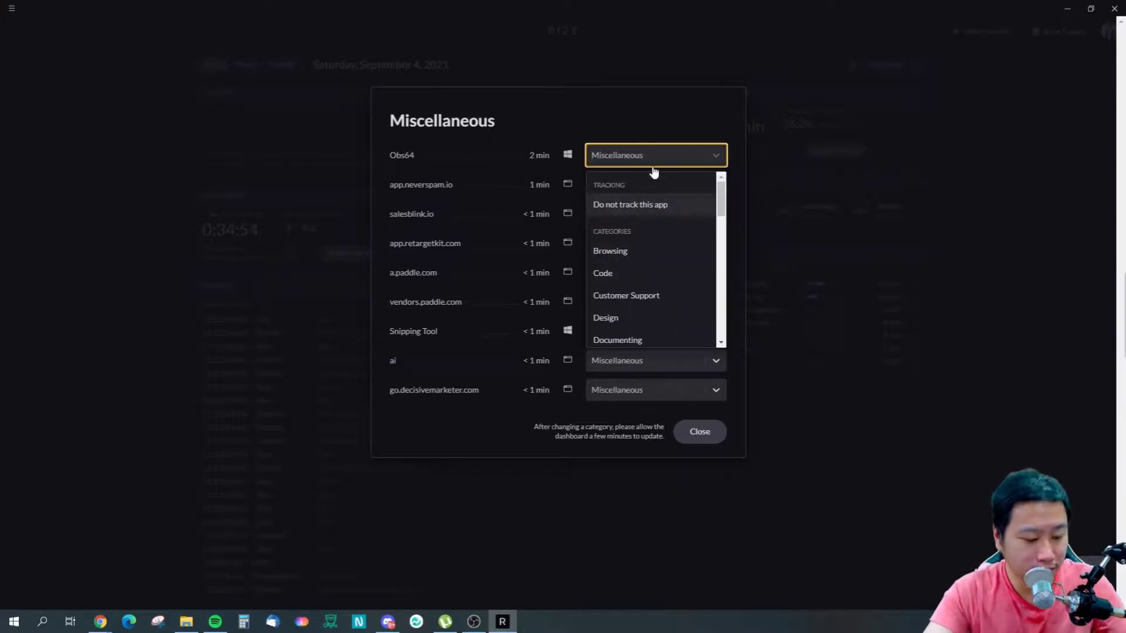
Create a new category named Video Production and assign it to Obs64
text(Record)
key(BackSpace)
key(BackSpace)
key(BackSpace)
key(BackSpace)
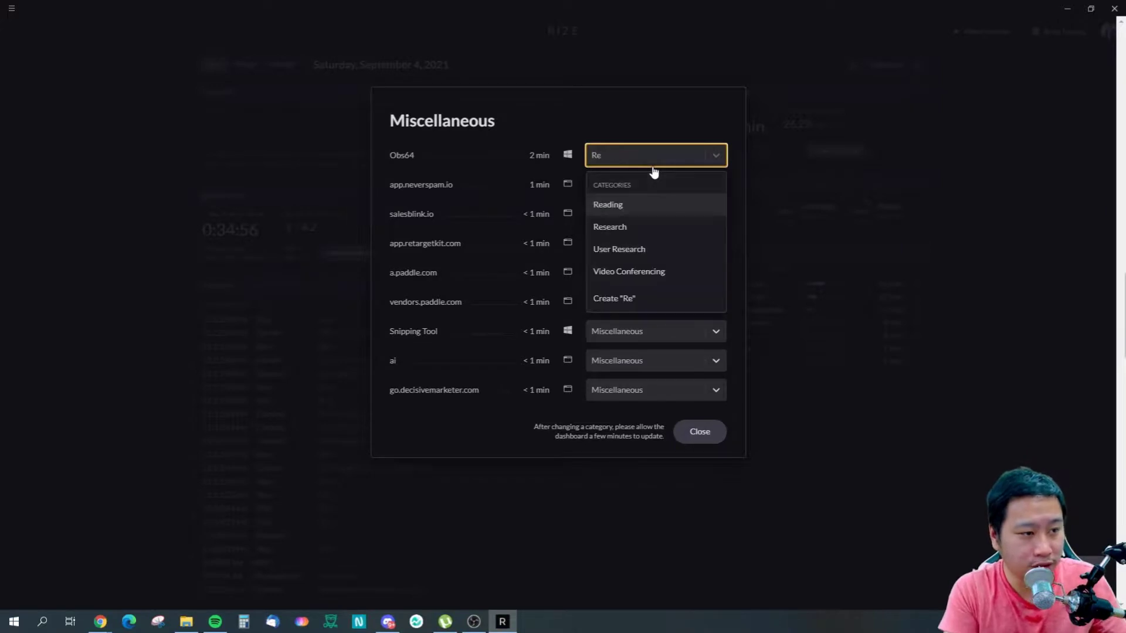
key(BackSpace)
key(BackSpace)
text(Video Production)
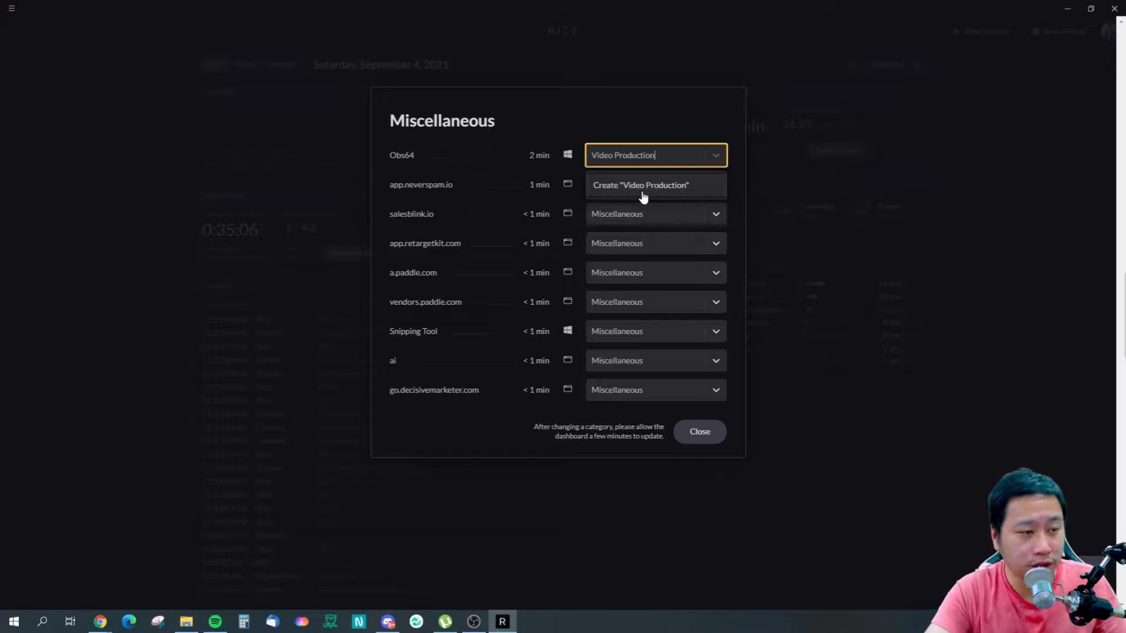
click(644, 194)
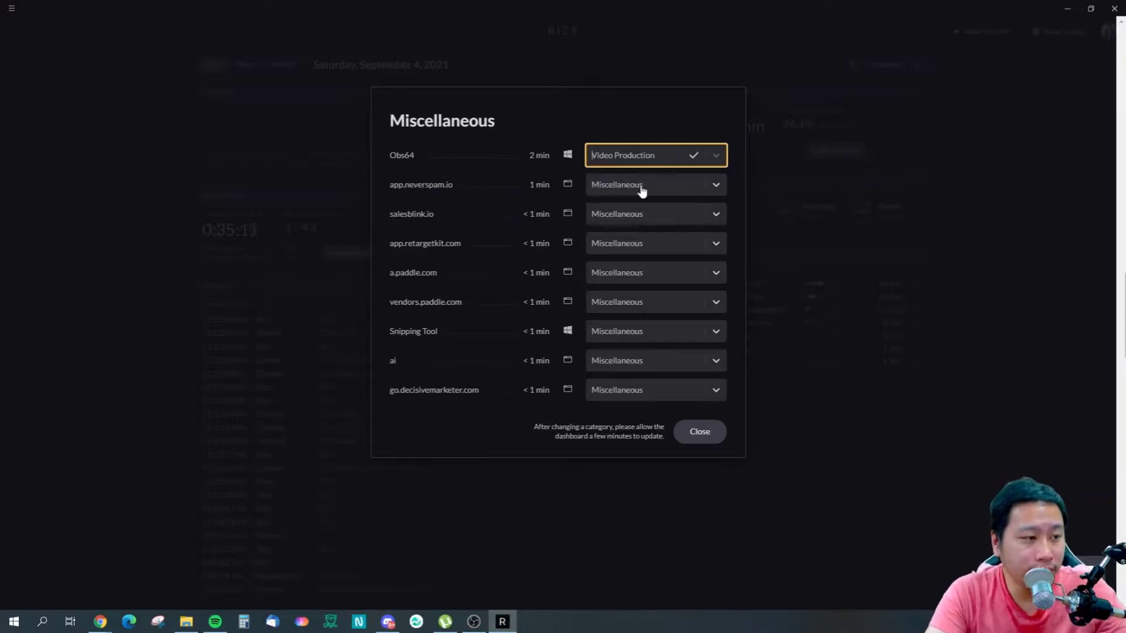
Look through the category options for app.neverspam.io and Snipping Tool in the Miscellaneous list, and close the list
click(666, 192)
scroll(645, 290, down, 4)
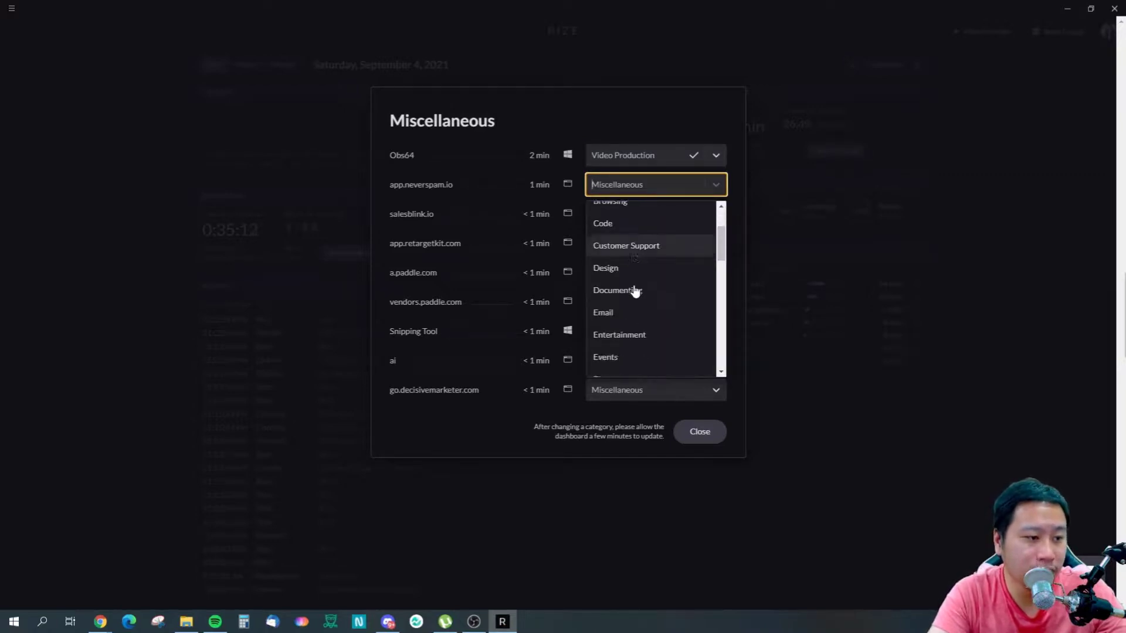
scroll(649, 299, down, 2)
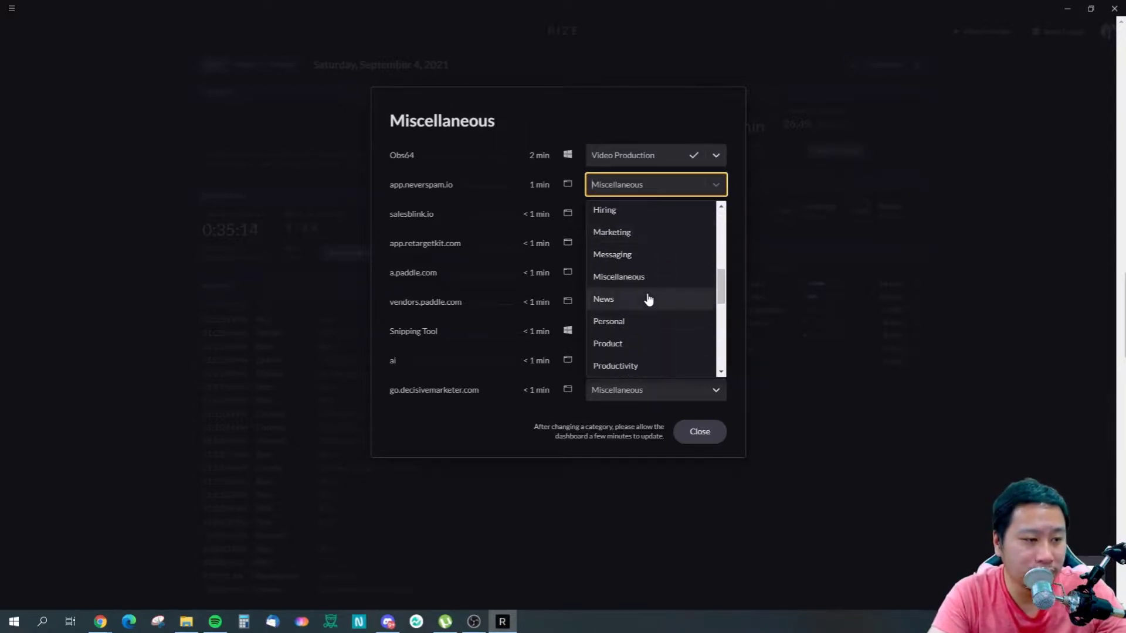
scroll(648, 300, down, 2)
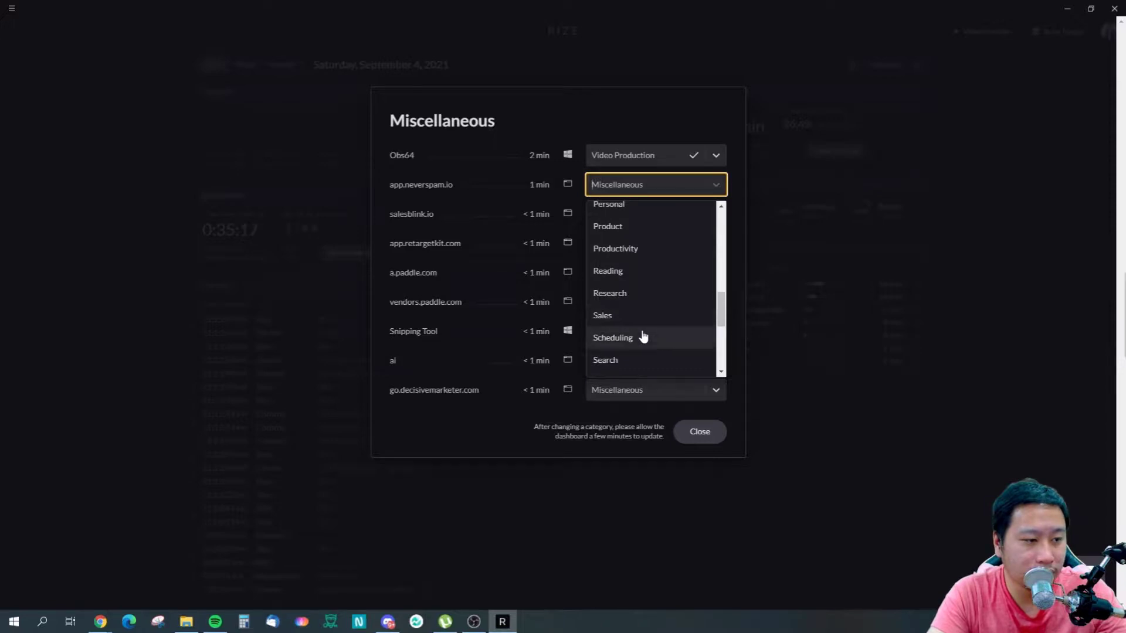
click(533, 177)
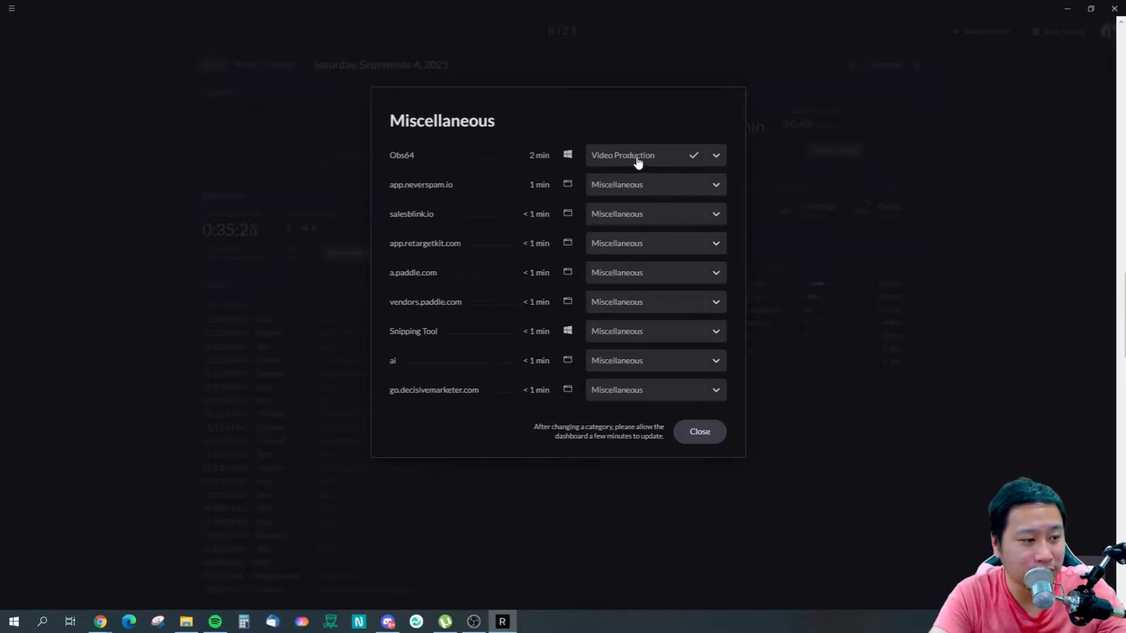
click(631, 339)
click(567, 333)
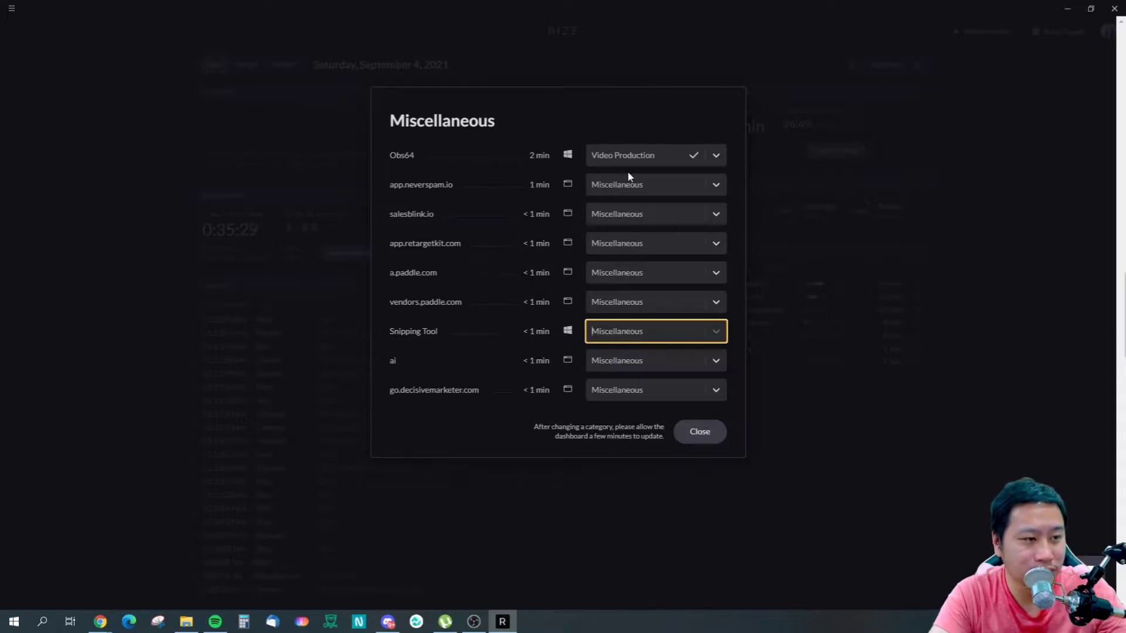
click(697, 439)
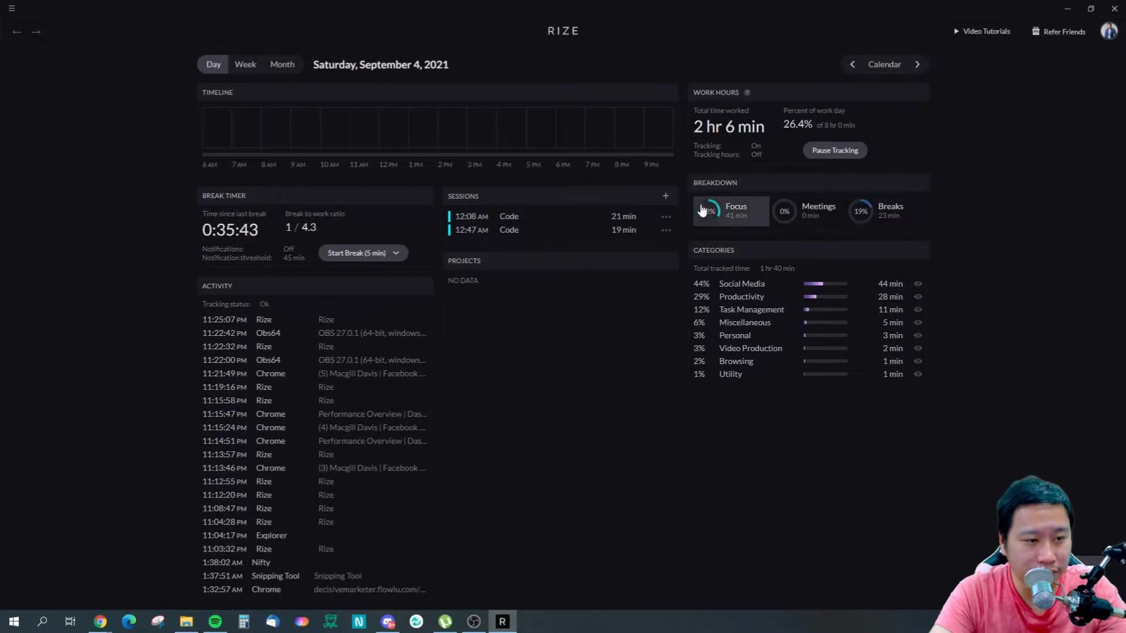
Examine the Focus Score Details, covering focus time, quality, session length, top interrupters and score by time of day
click(730, 227)
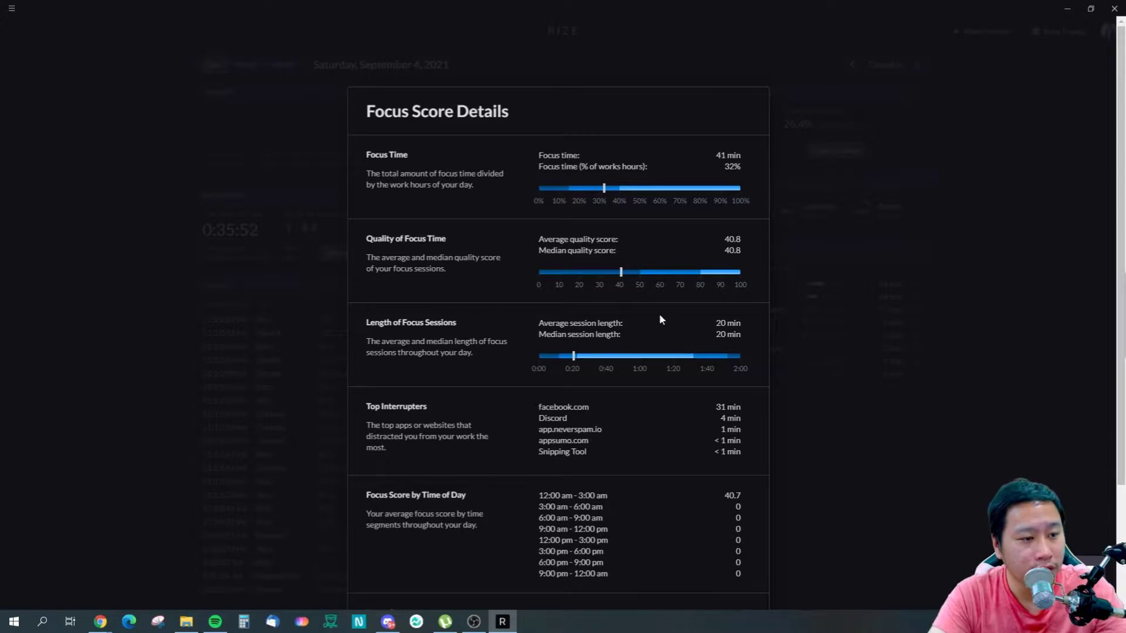
scroll(510, 295, down, 2)
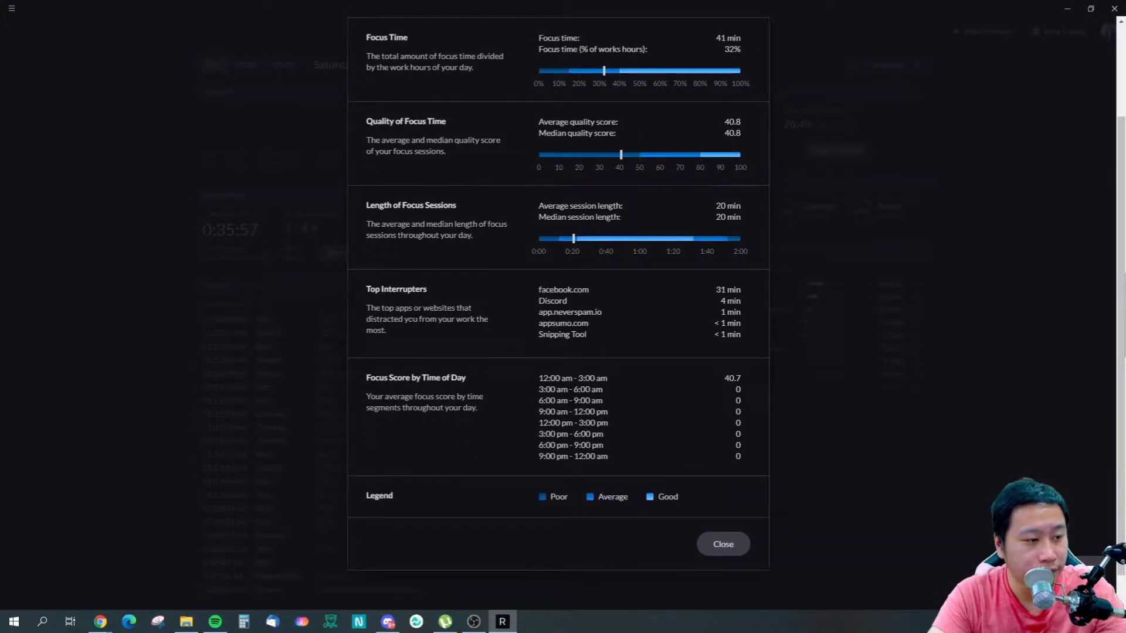
scroll(557, 293, up, 1)
mouse_move(538, 355)
mouse_down()
mouse_move(596, 400)
mouse_move(526, 350)
mouse_up()
click(600, 398)
click(526, 350)
scroll(466, 390, up, 1)
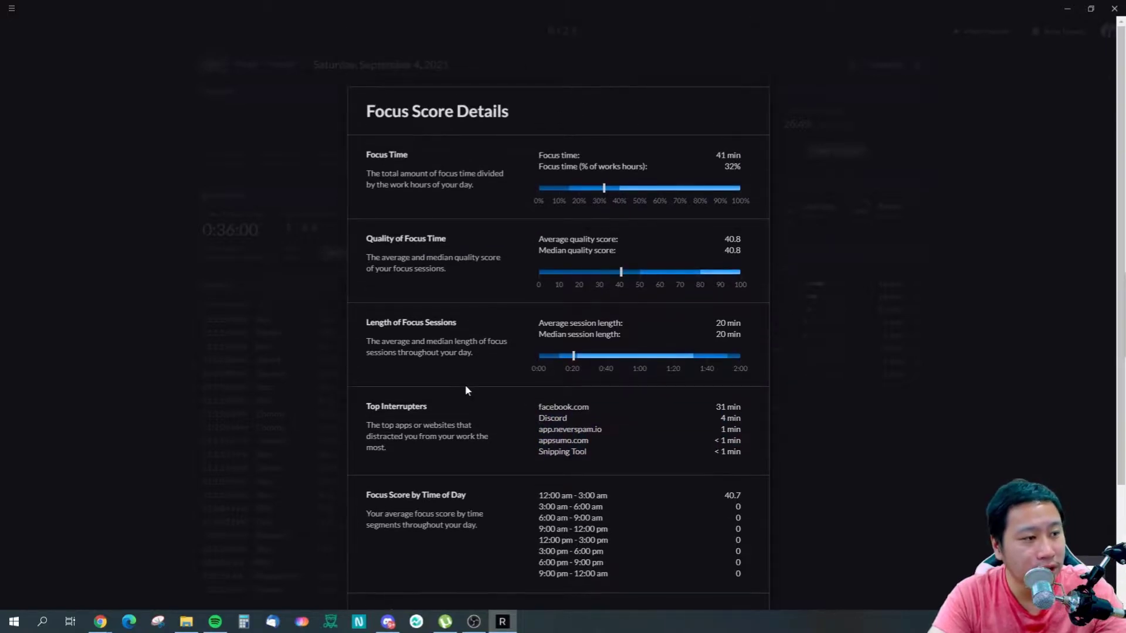
scroll(519, 343, down, 2)
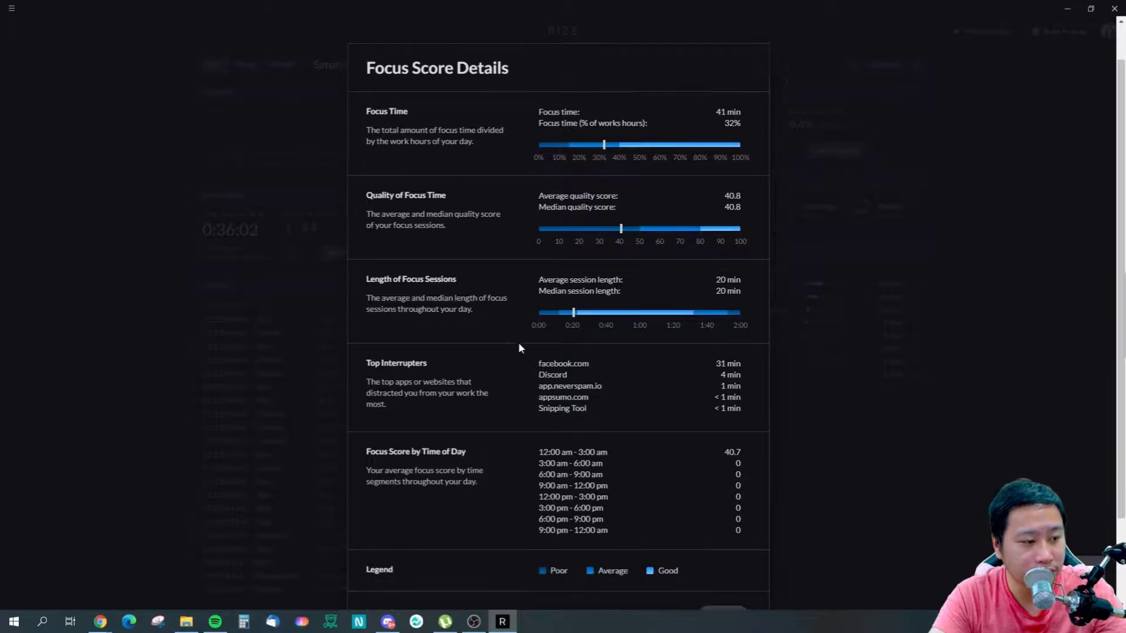
scroll(510, 326, up, 1)
click(770, 460)
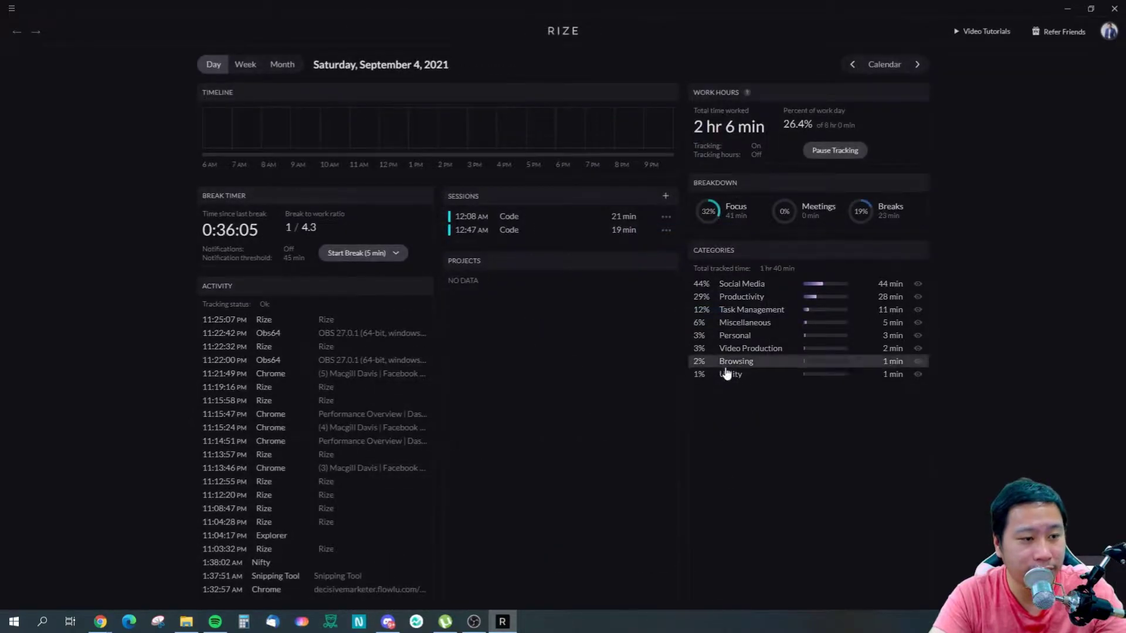
Examine the Break Score Details and scan the dashboard's Activity log
click(875, 216)
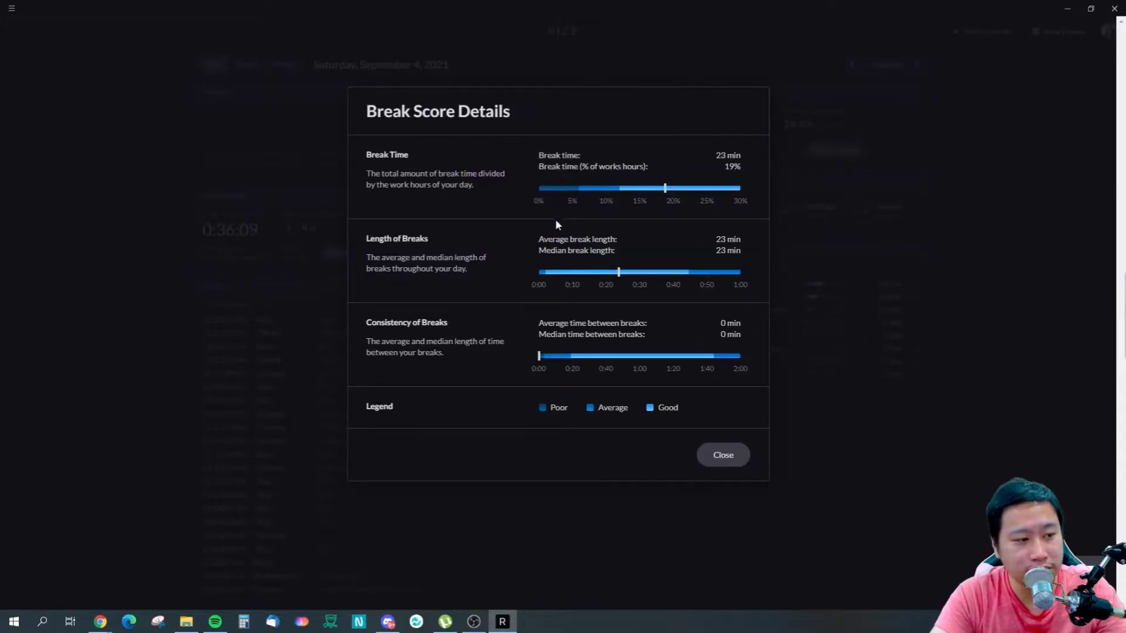
click(723, 460)
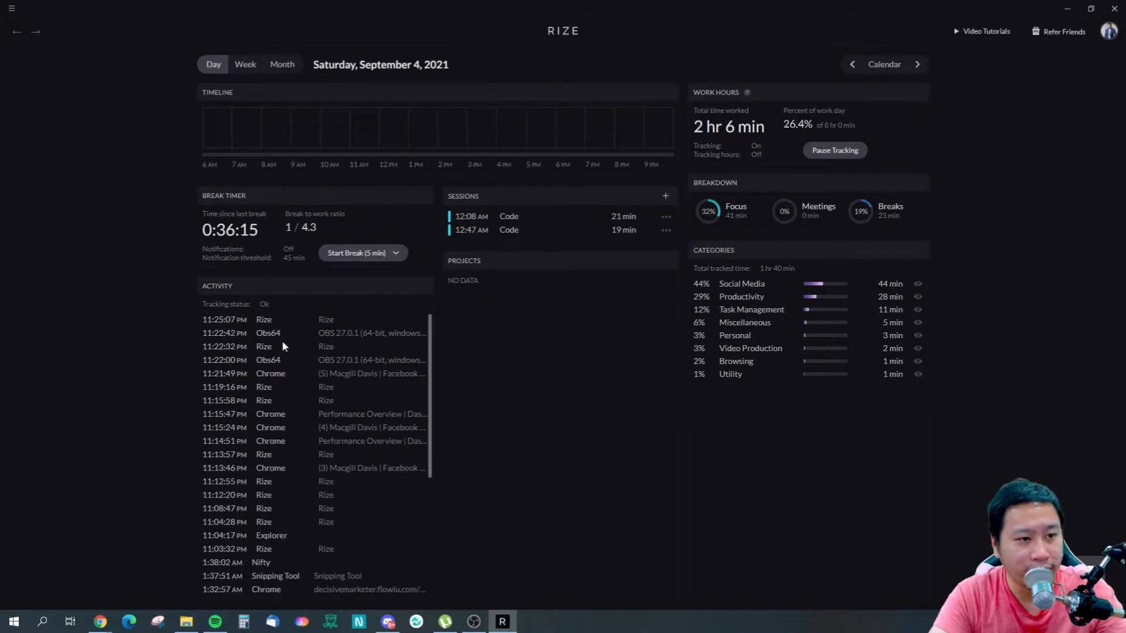
scroll(310, 370, down, 3)
scroll(317, 372, up, 3)
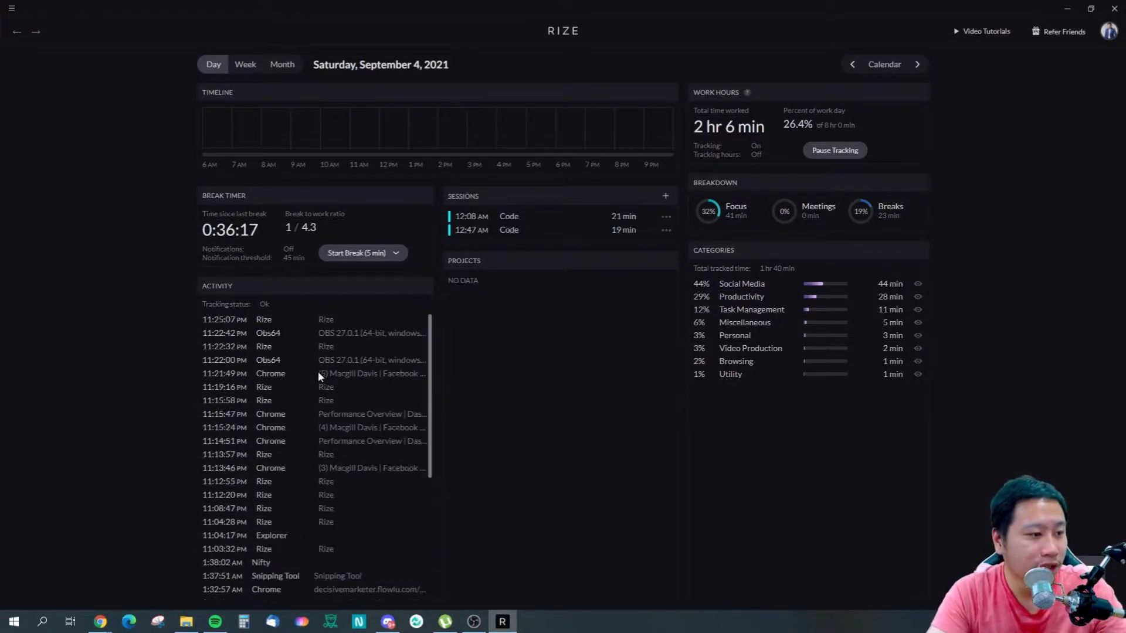
Switch to Spotify, open the Daughtry playlist, dismiss the Premium offer, and return to Rize's Activity log
click(215, 620)
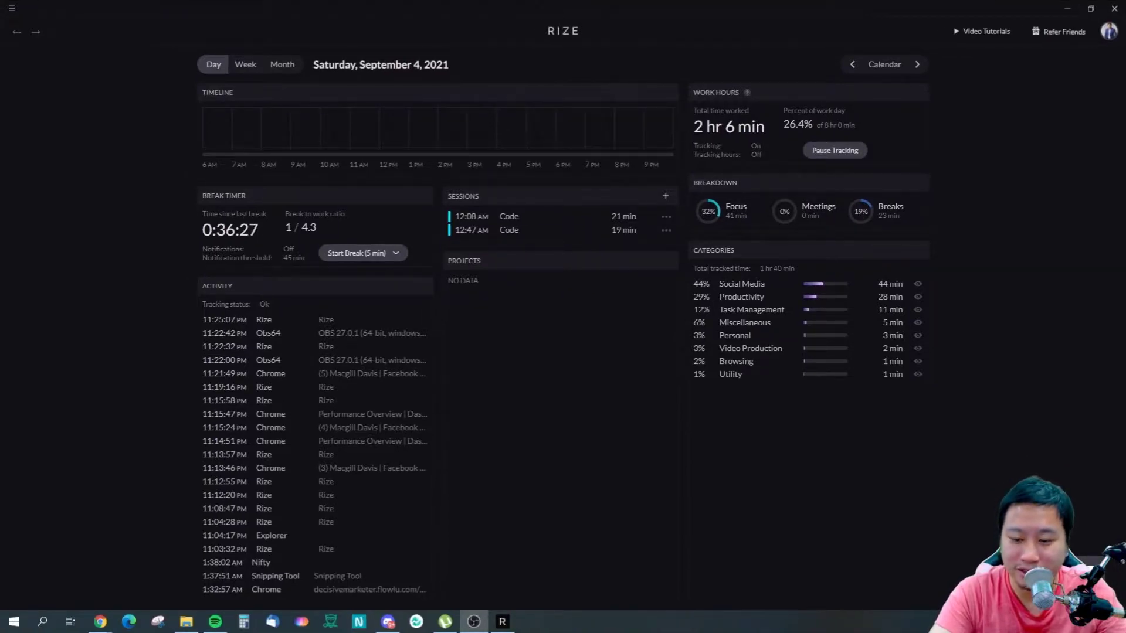
key(alt+Tab)
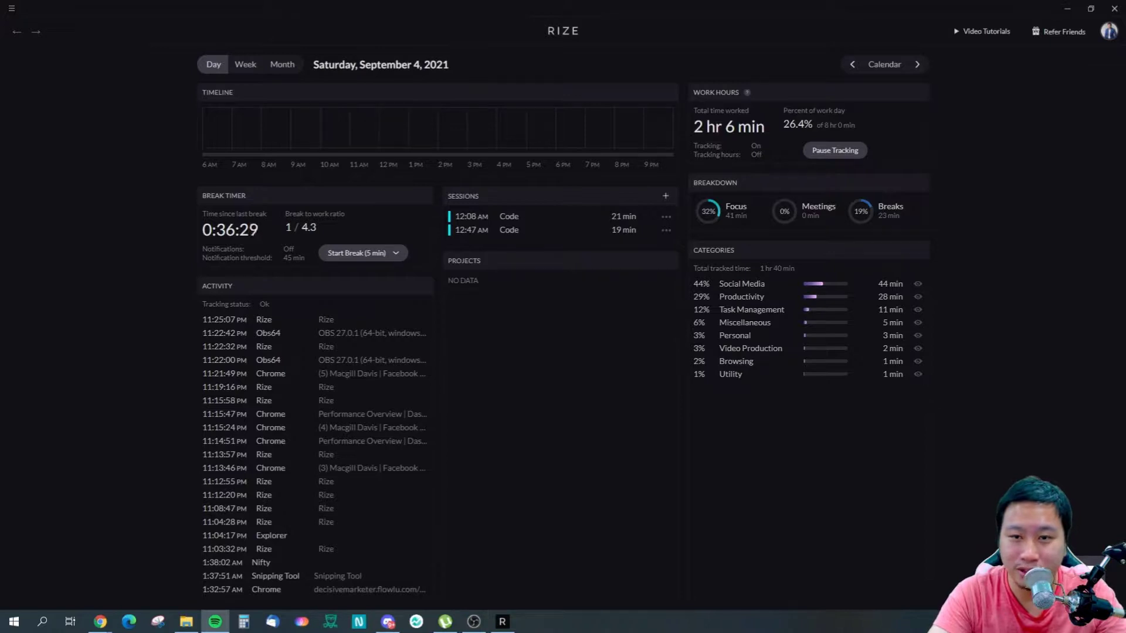
drag(1125, 80, 164, 54)
double_click(164, 55)
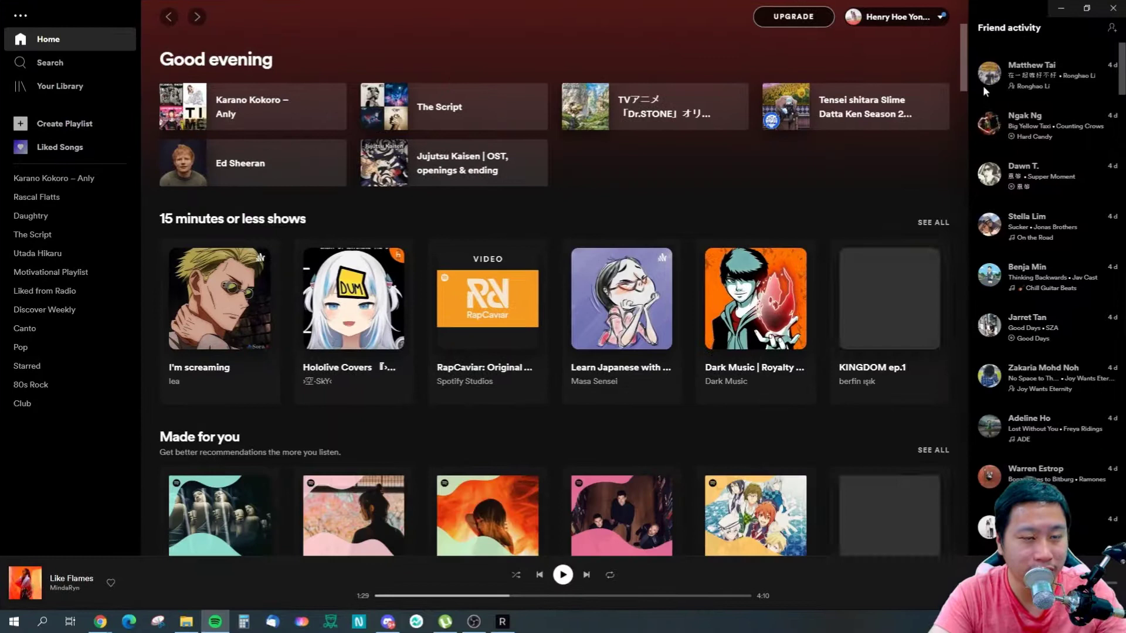
drag(1043, 12, 835, 71)
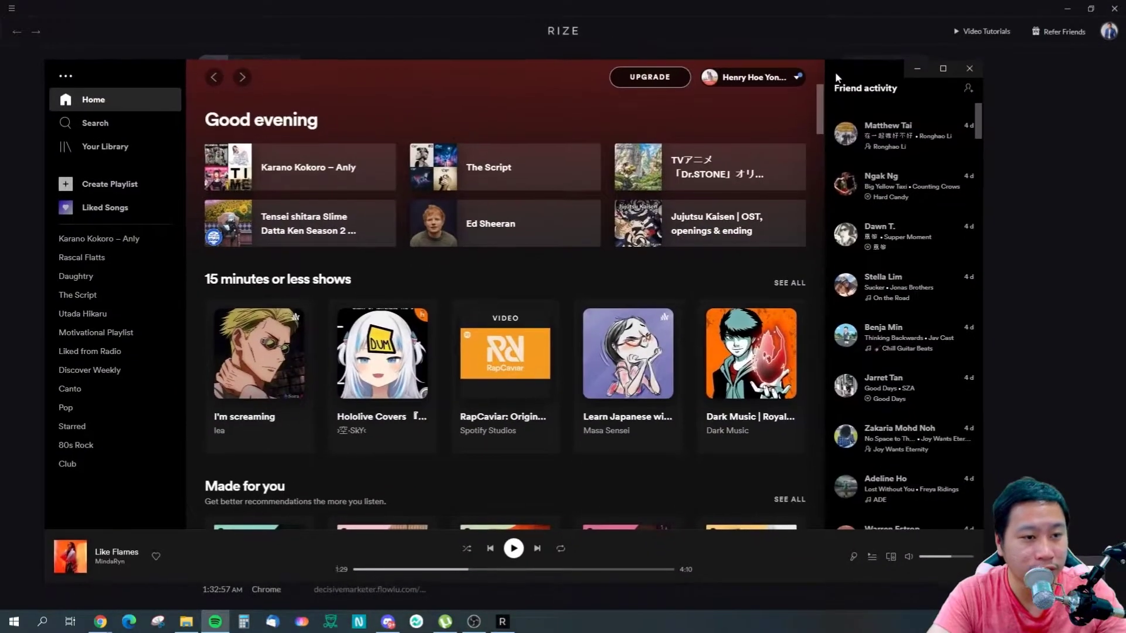
double_click(836, 69)
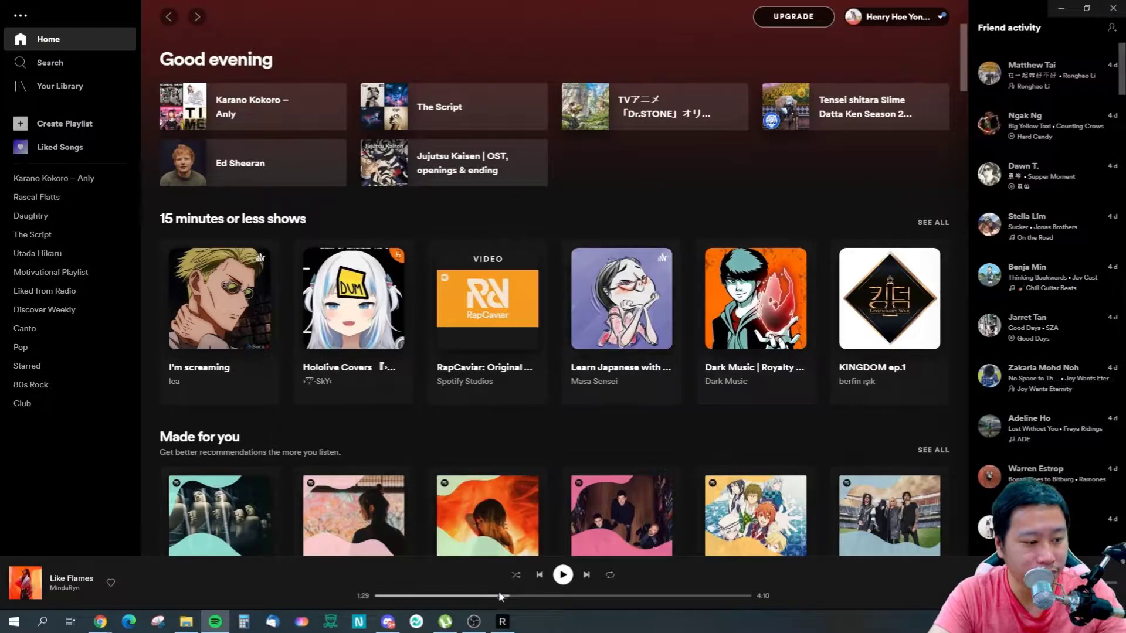
click(34, 223)
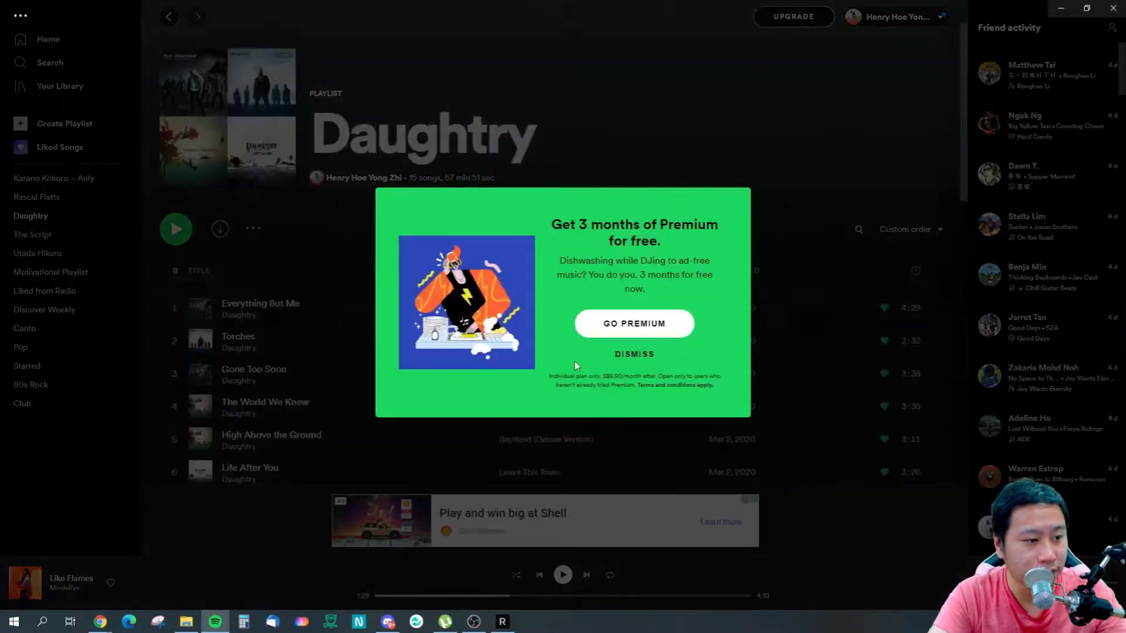
click(631, 355)
click(1062, 12)
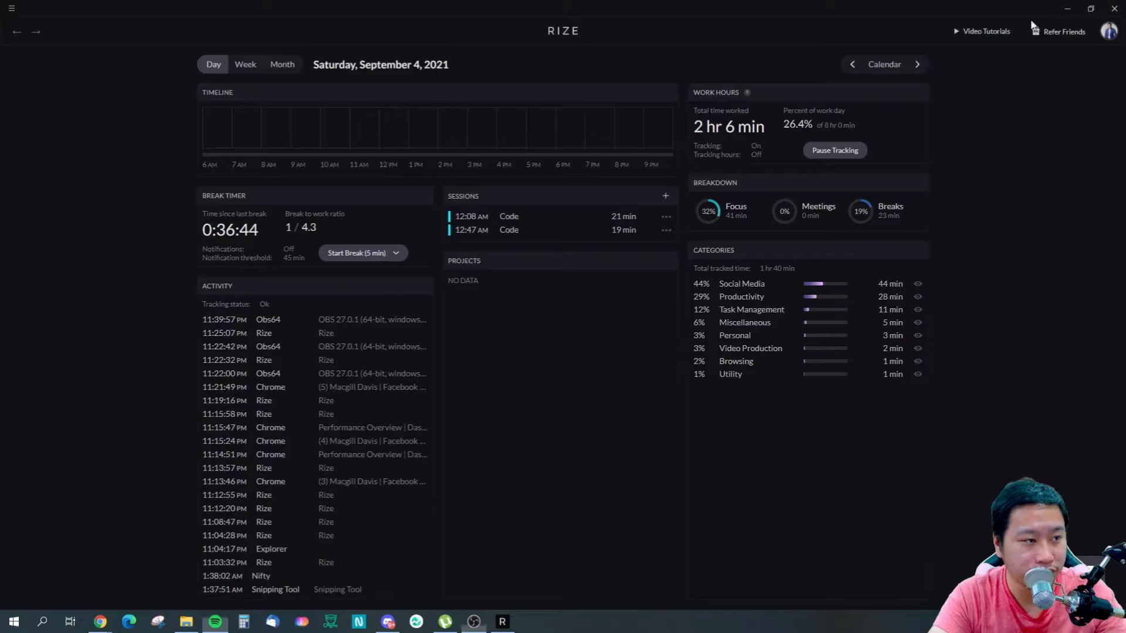
scroll(300, 413, down, 5)
scroll(302, 435, up, 5)
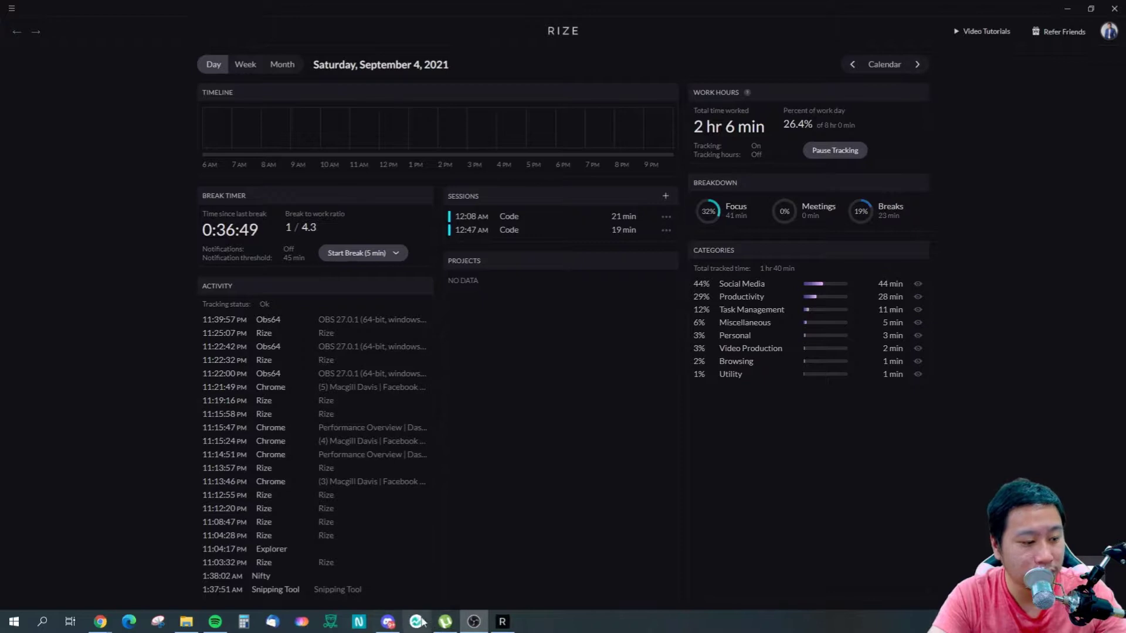
Bring Spotify to the front again, minimize it, and check the Spotify entry in Rize's Activity log
click(215, 622)
drag(507, 13, 554, 74)
double_click(554, 74)
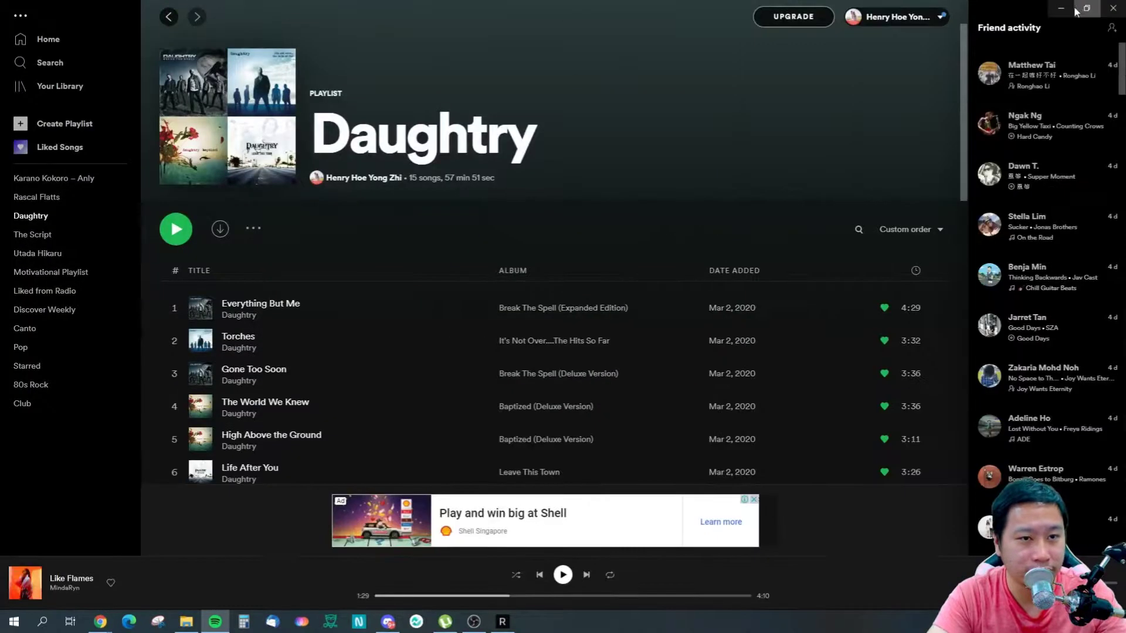
click(1086, 8)
click(1063, 9)
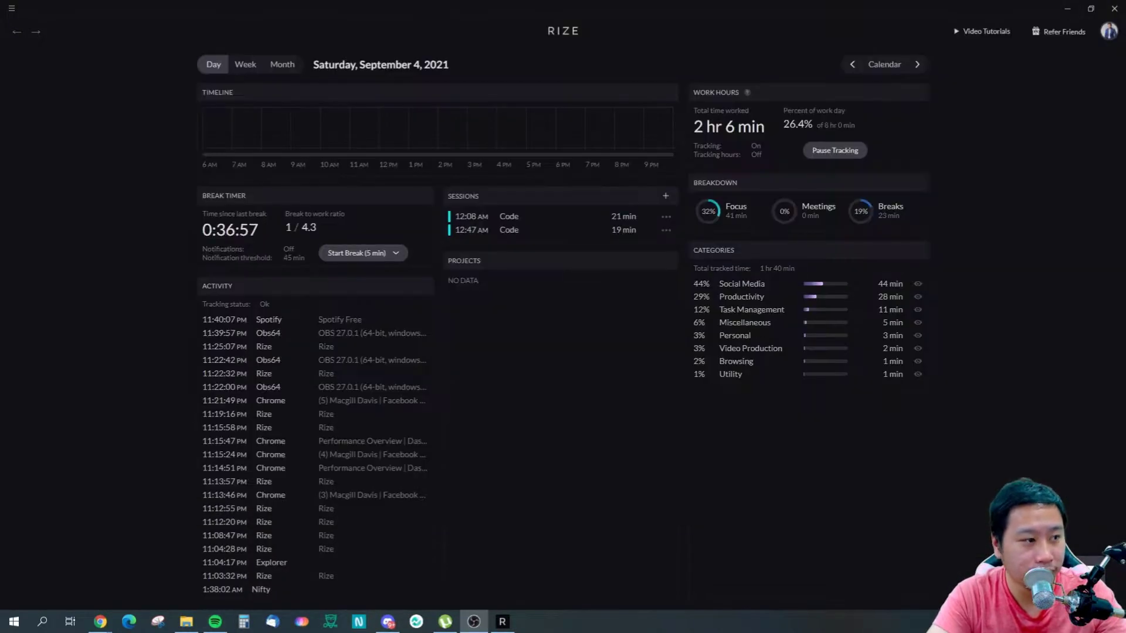
drag(238, 321, 398, 326)
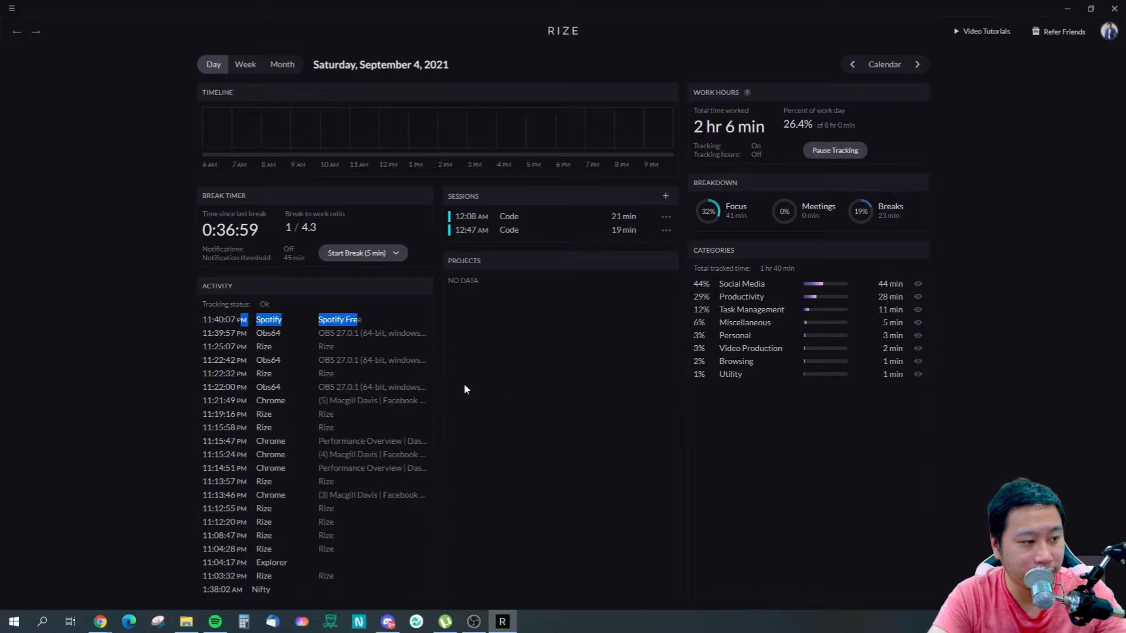
click(464, 385)
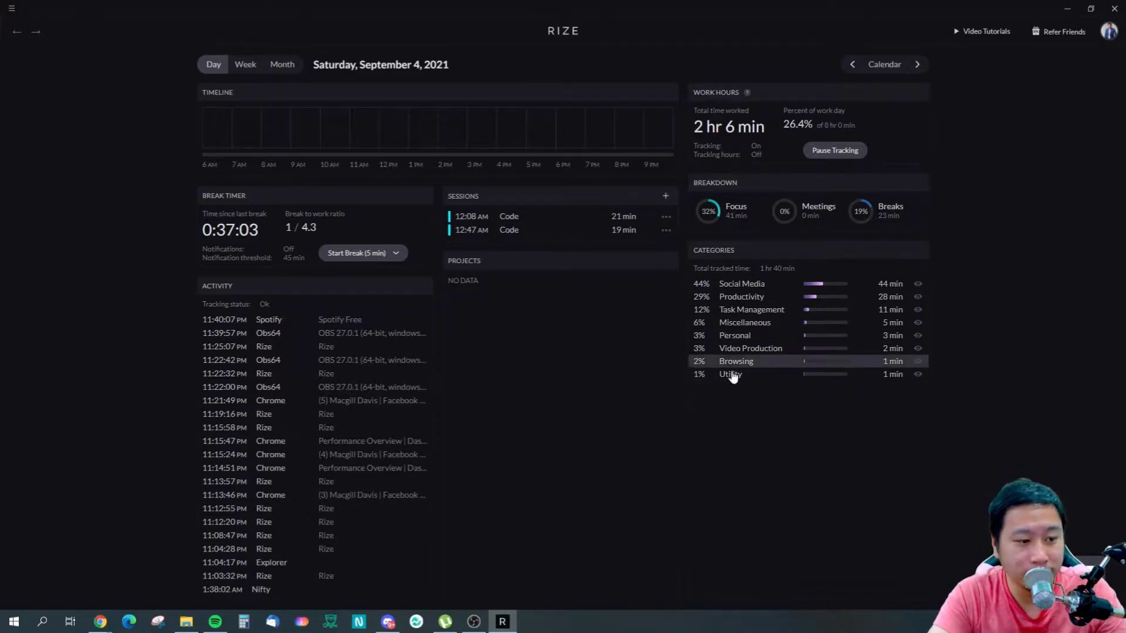
Look through the tracking and category options for Spotify in the Miscellaneous list, and close the list
click(757, 327)
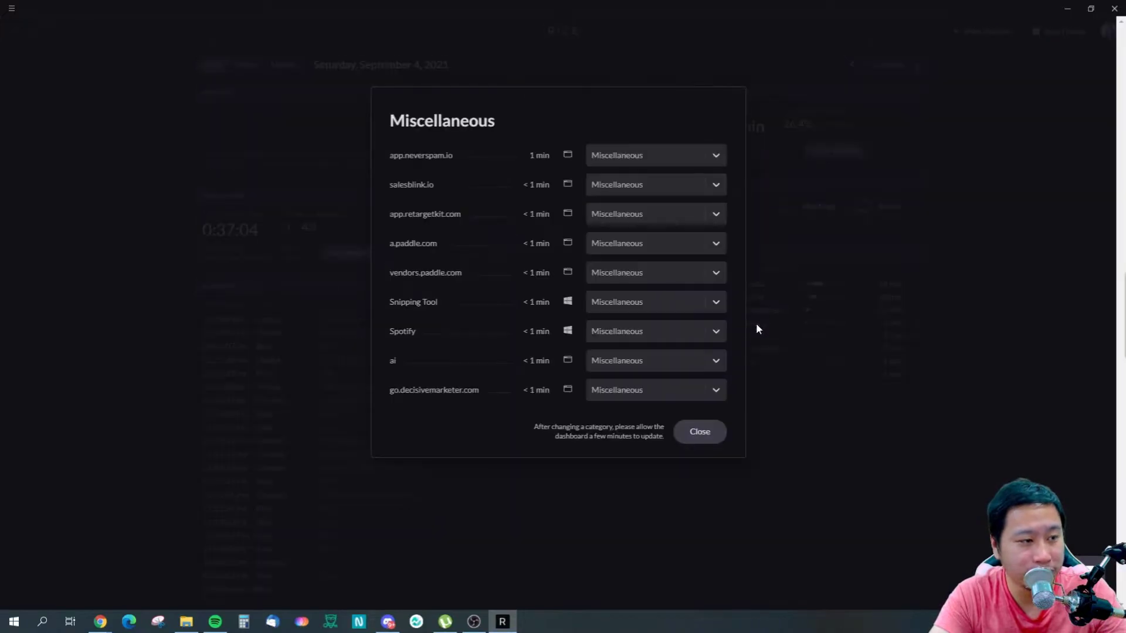
click(613, 336)
scroll(619, 469, down, 3)
scroll(644, 486, down, 5)
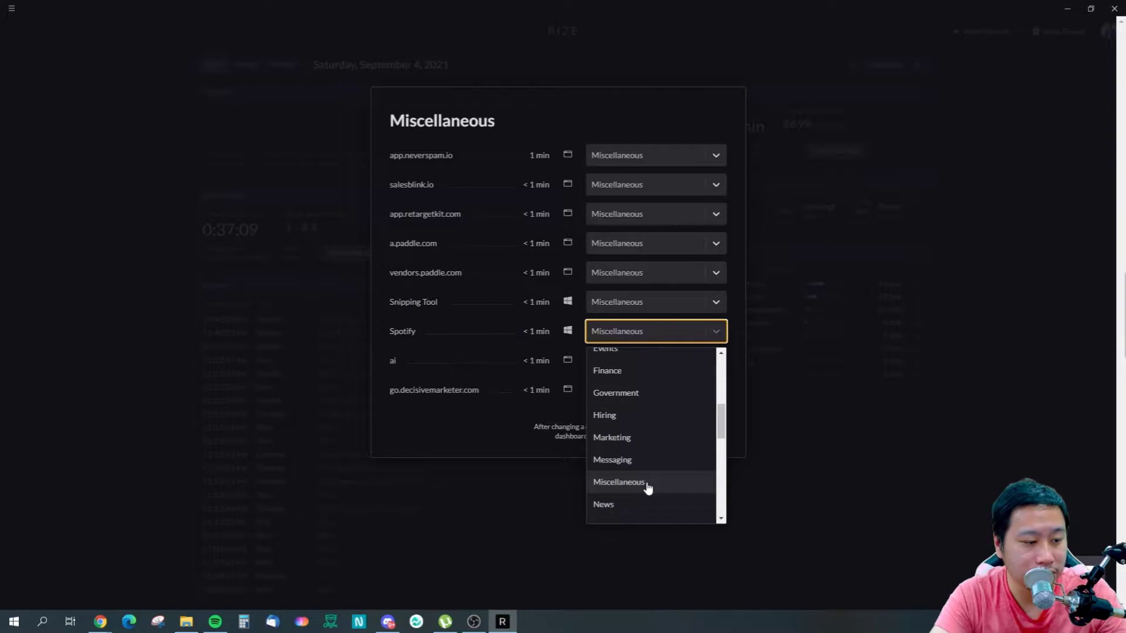
scroll(647, 489, up, 1)
scroll(647, 490, down, 2)
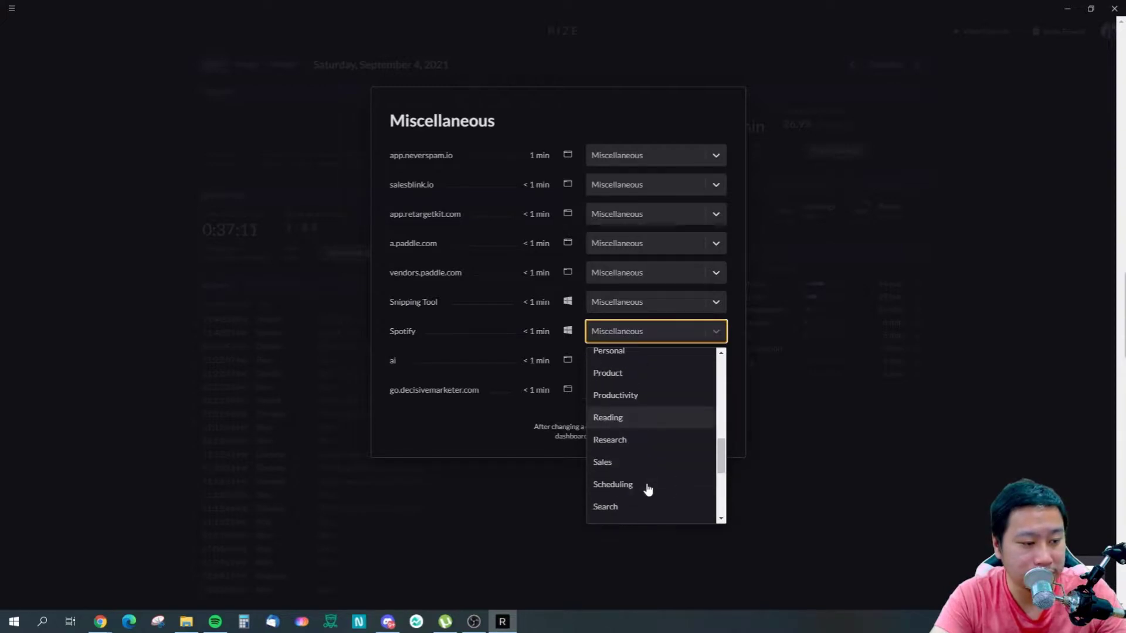
scroll(648, 490, up, 6)
scroll(648, 489, up, 3)
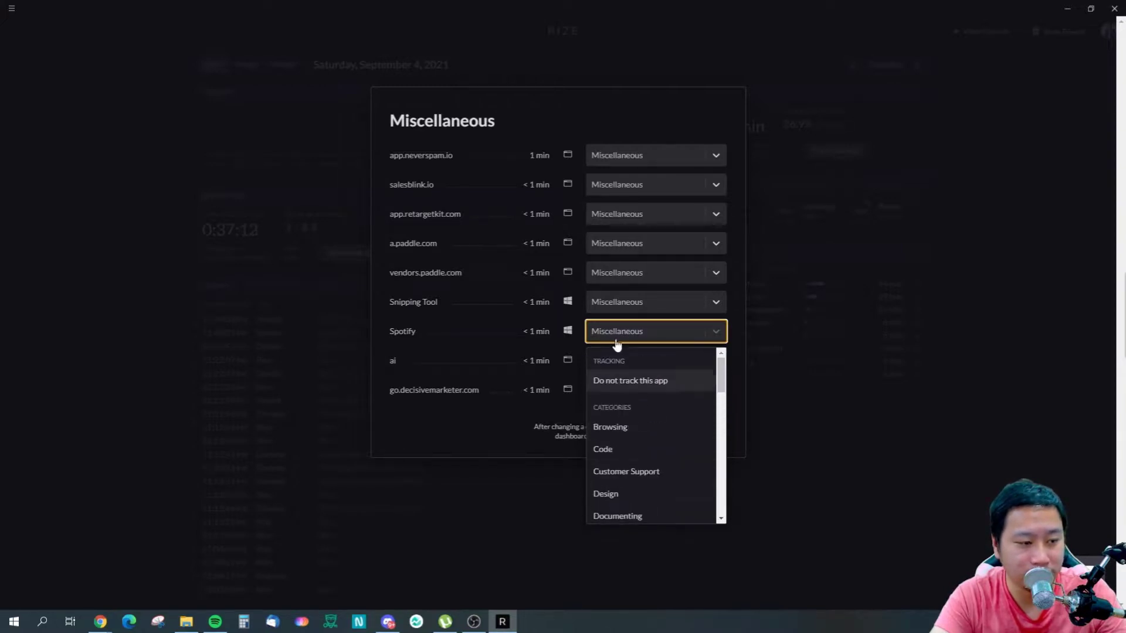
click(511, 462)
click(699, 431)
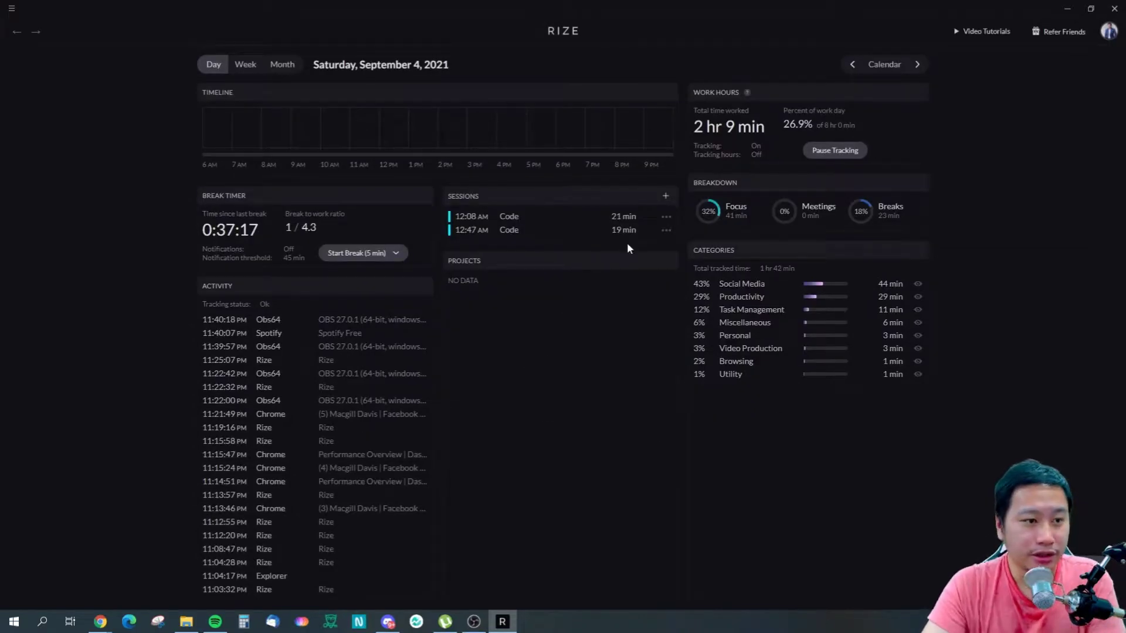
Browse the daily dashboards for September 2 and 3, 2021, finishing on Friday, September 3
click(917, 66)
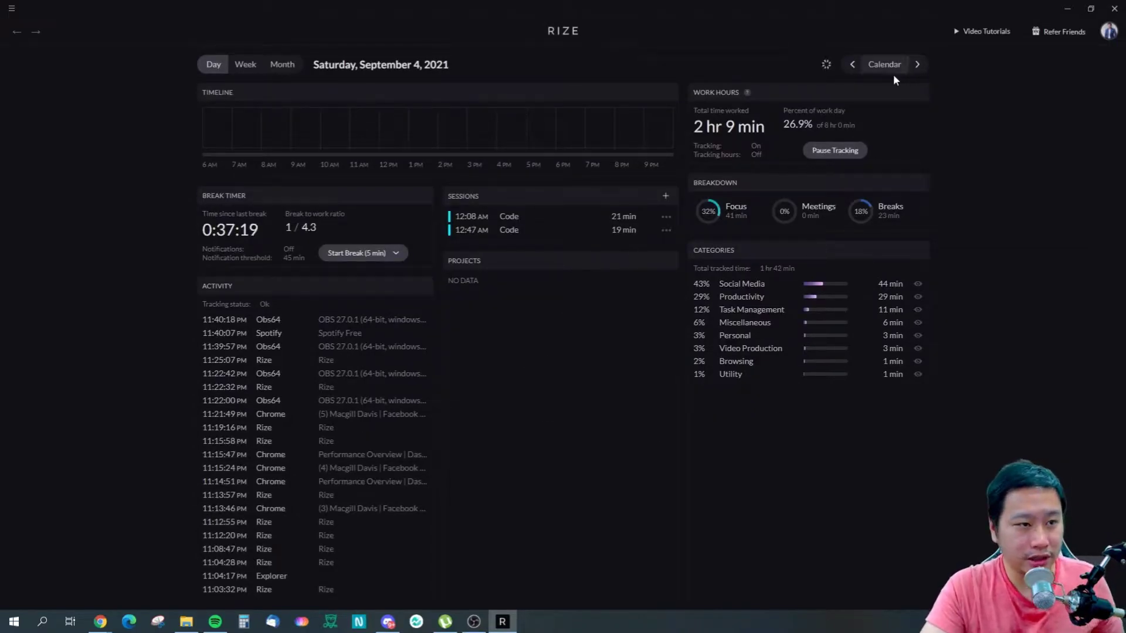
click(852, 67)
click(852, 66)
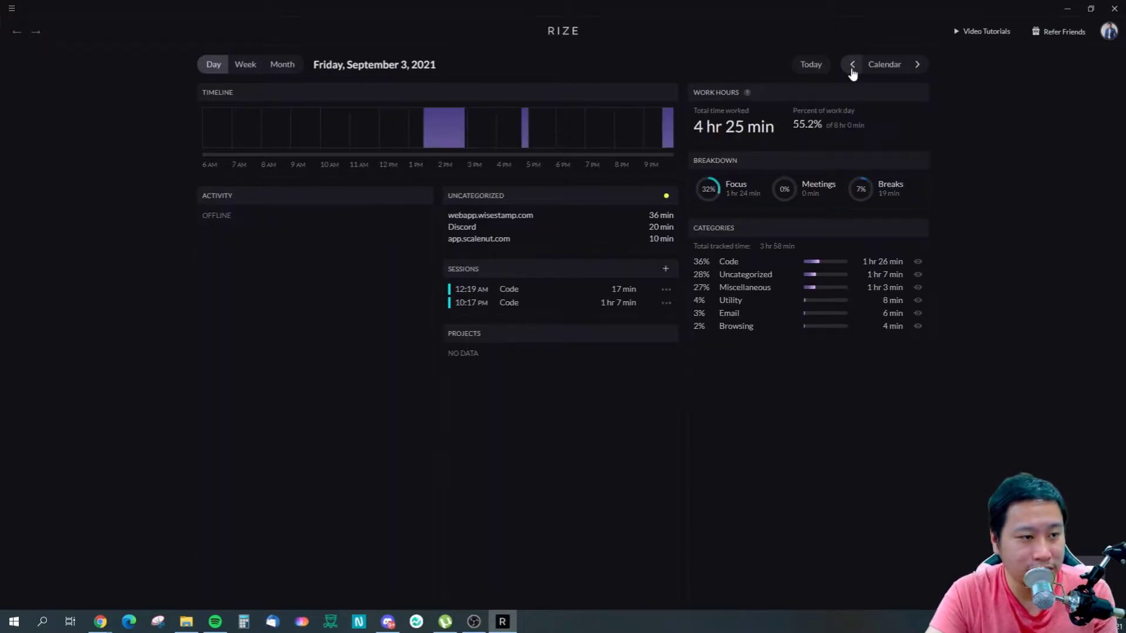
click(851, 66)
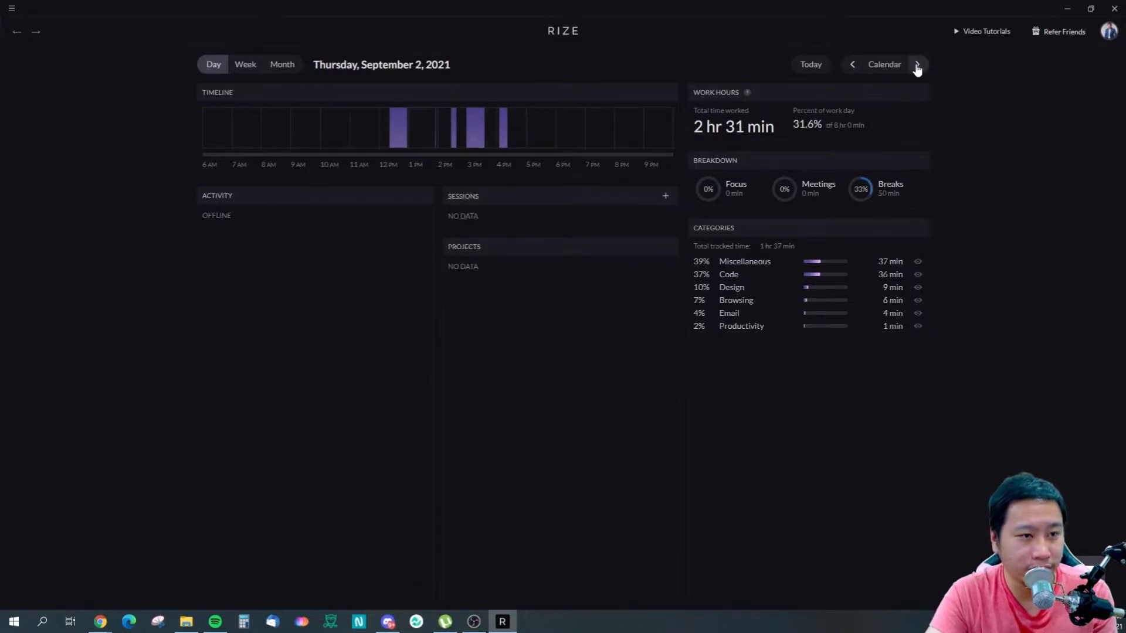
click(918, 66)
click(916, 66)
click(847, 66)
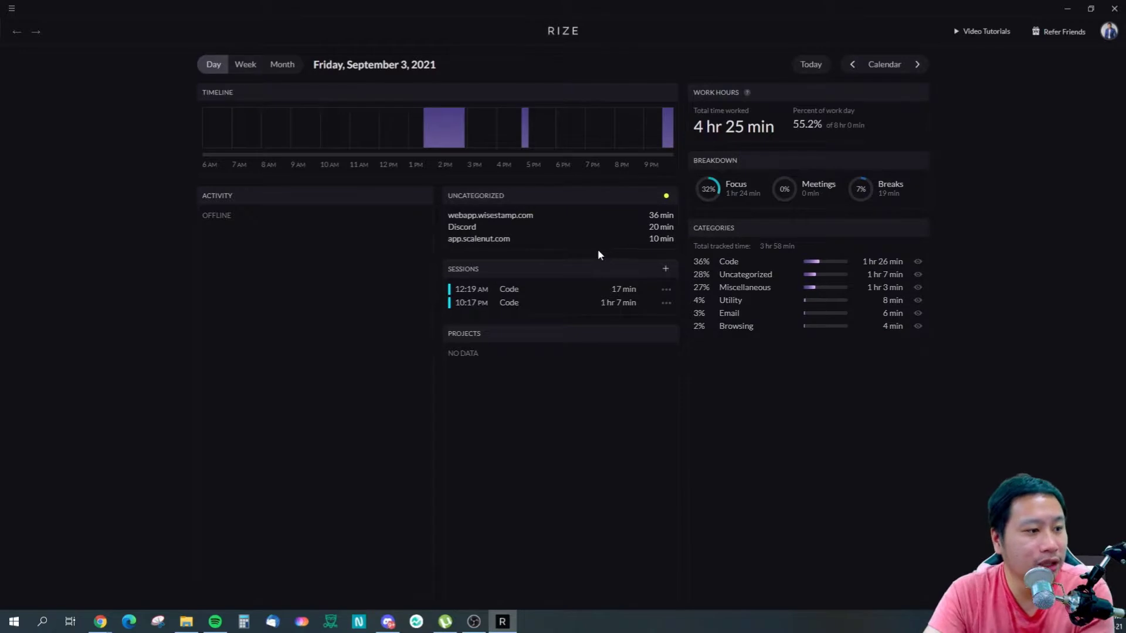
Look through the apps and websites in the Miscellaneous category for September 3, 2021, and close the list
click(754, 291)
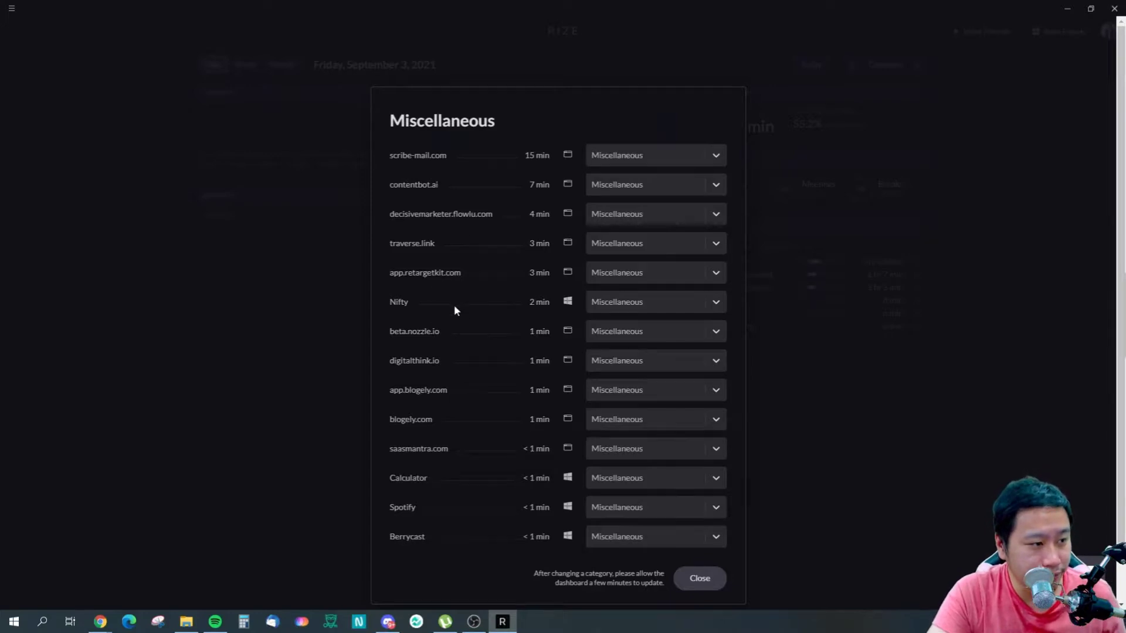
scroll(470, 373, down, 1)
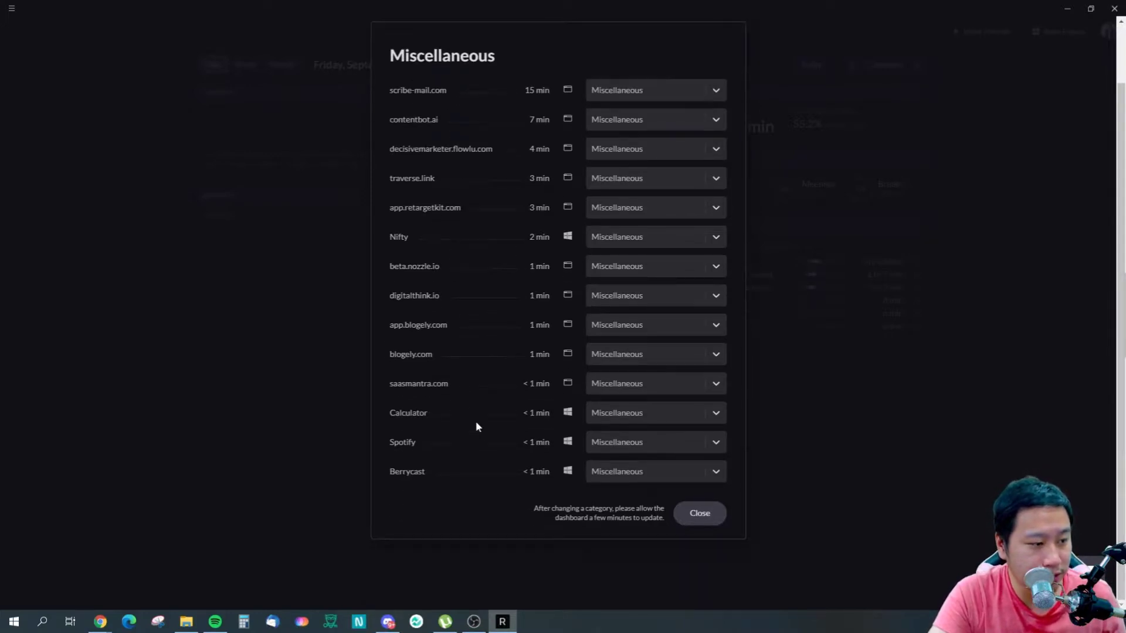
scroll(477, 422, up, 1)
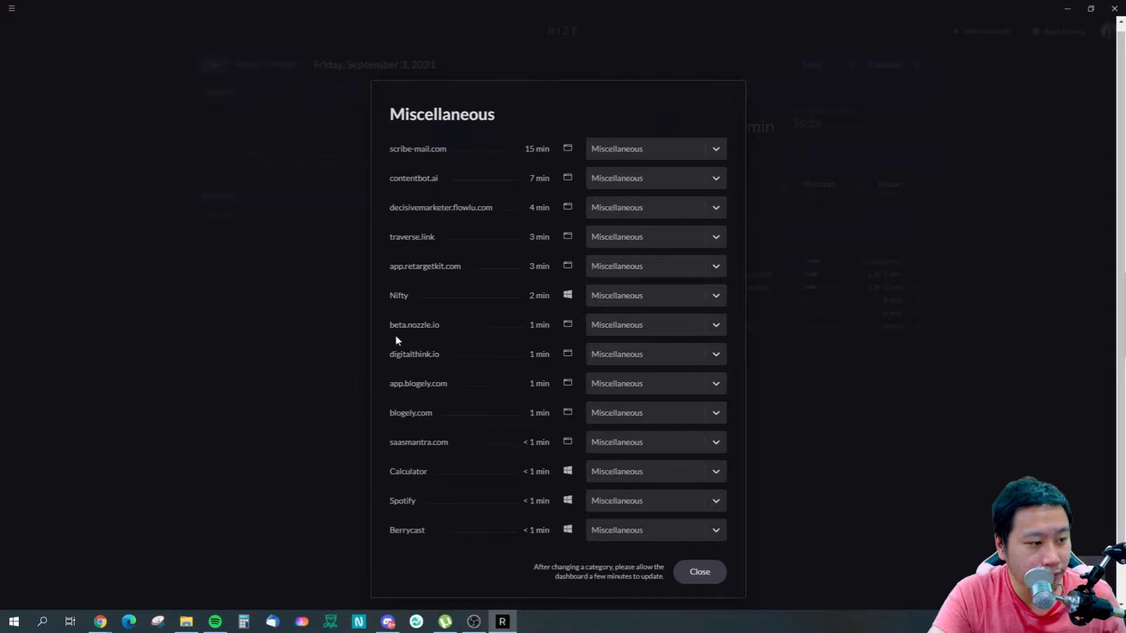
click(797, 412)
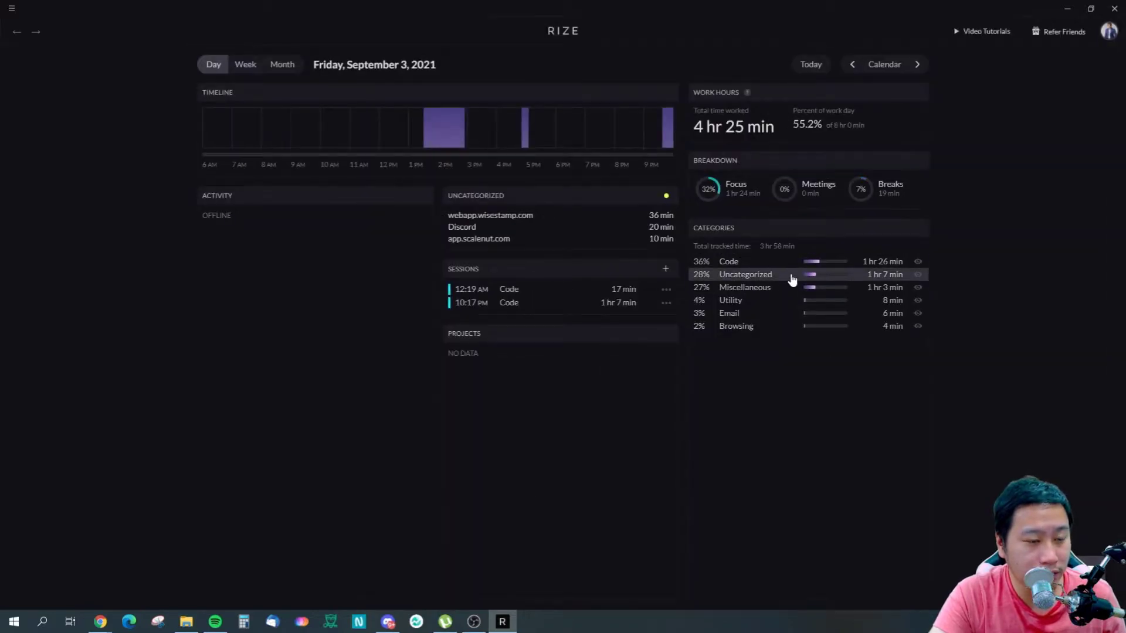
Check the entries in the Uncategorized and Code categories for September 3, closing each list after viewing it
click(791, 277)
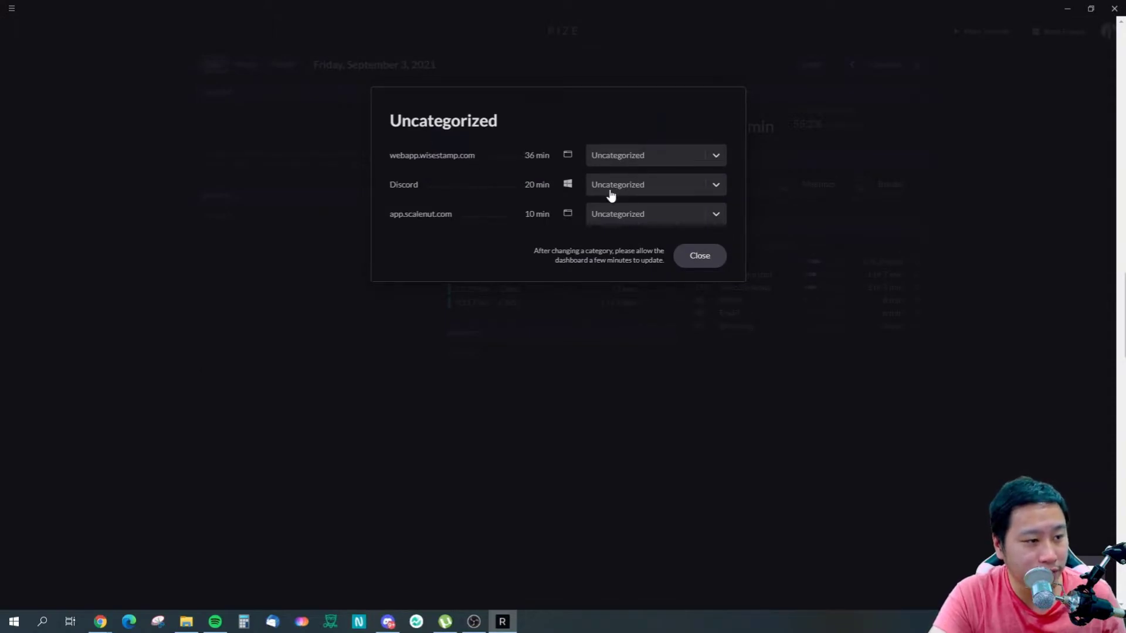
click(692, 265)
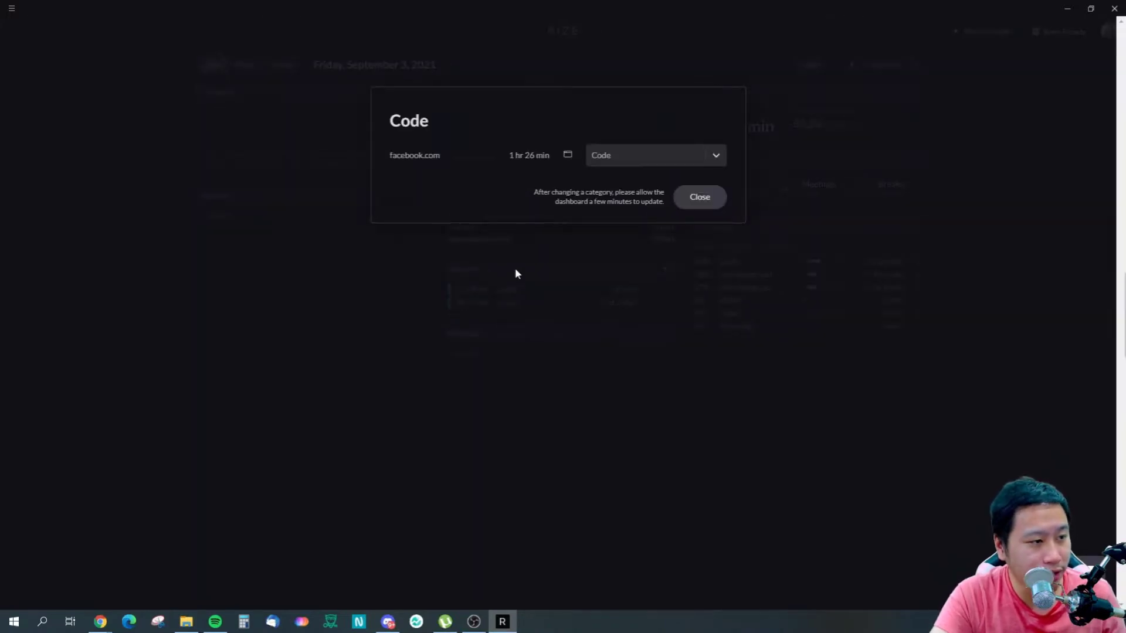
click(703, 202)
Check the Browsing, Email and Utility category lists for September 3, closing each one after viewing it
click(772, 326)
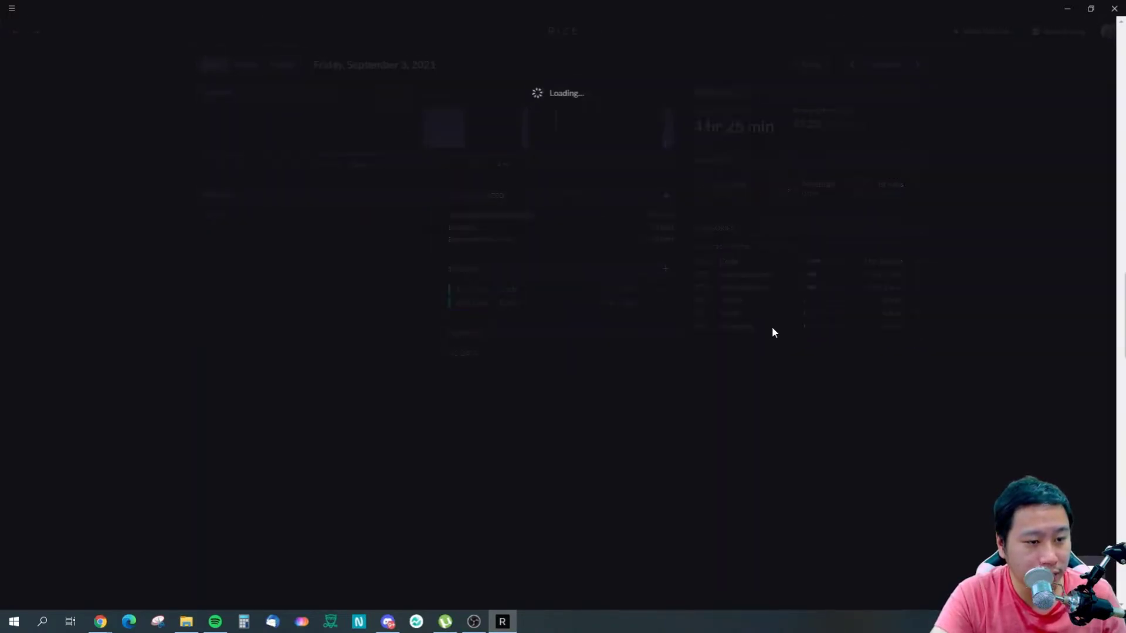
click(703, 197)
click(780, 315)
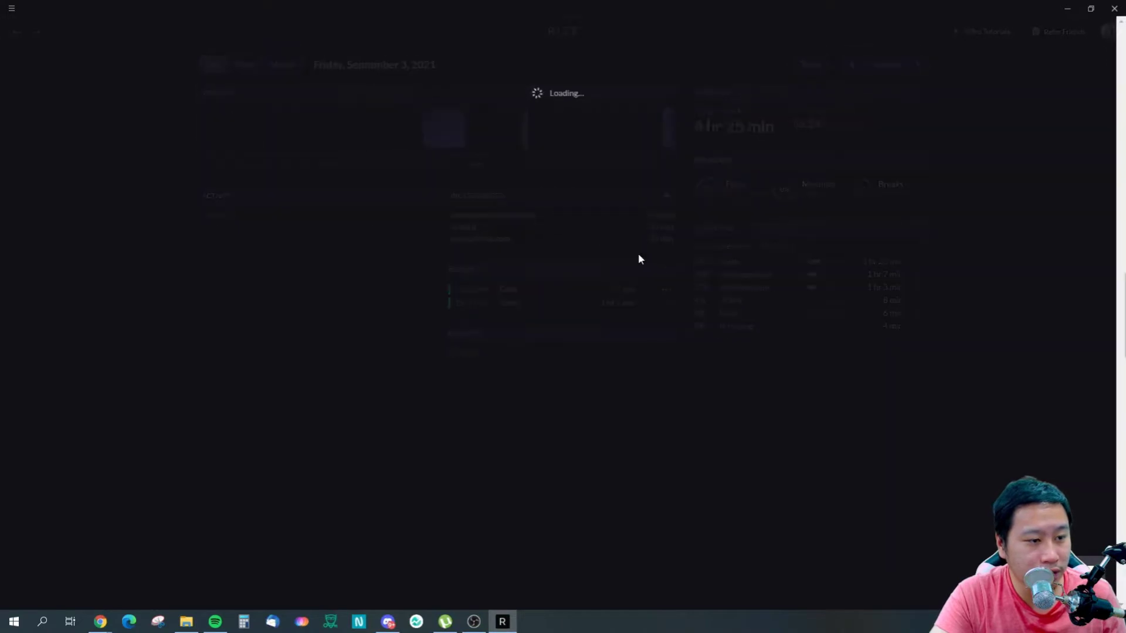
click(697, 198)
click(765, 305)
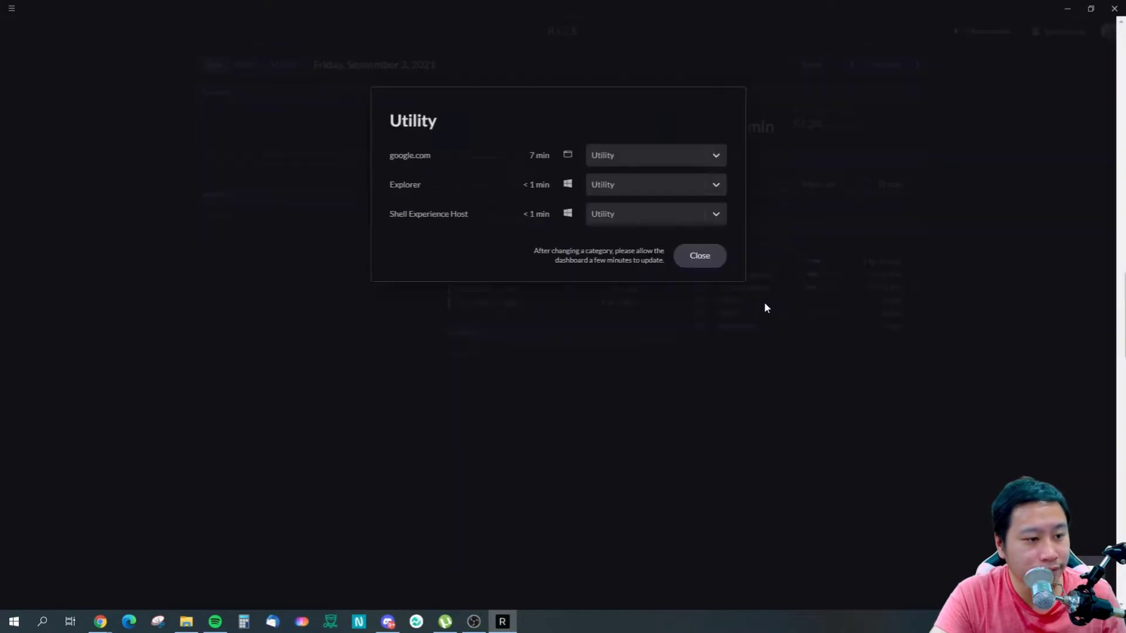
click(680, 258)
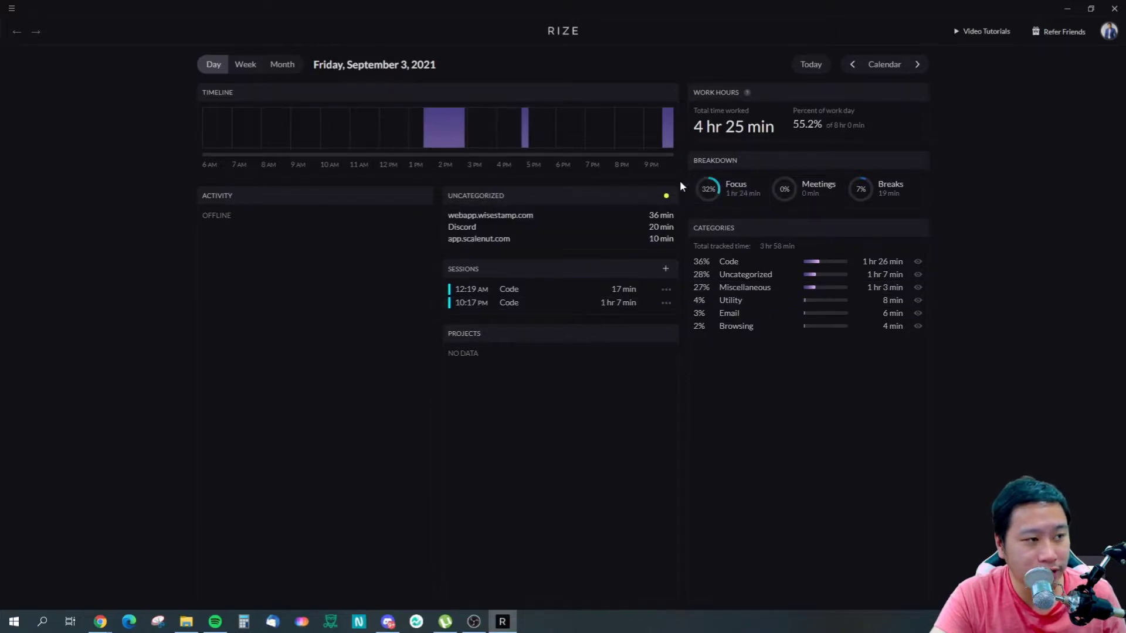
Look at the September 4 dashboard, go back to Thursday, September 2, and review that day's Miscellaneous list
click(915, 64)
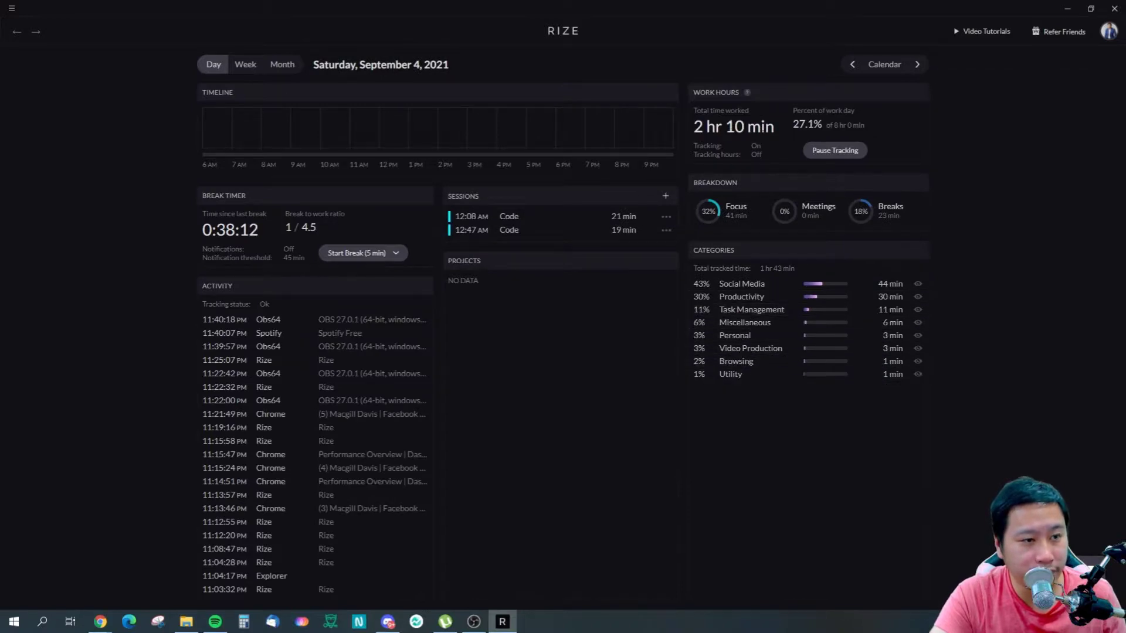
click(845, 68)
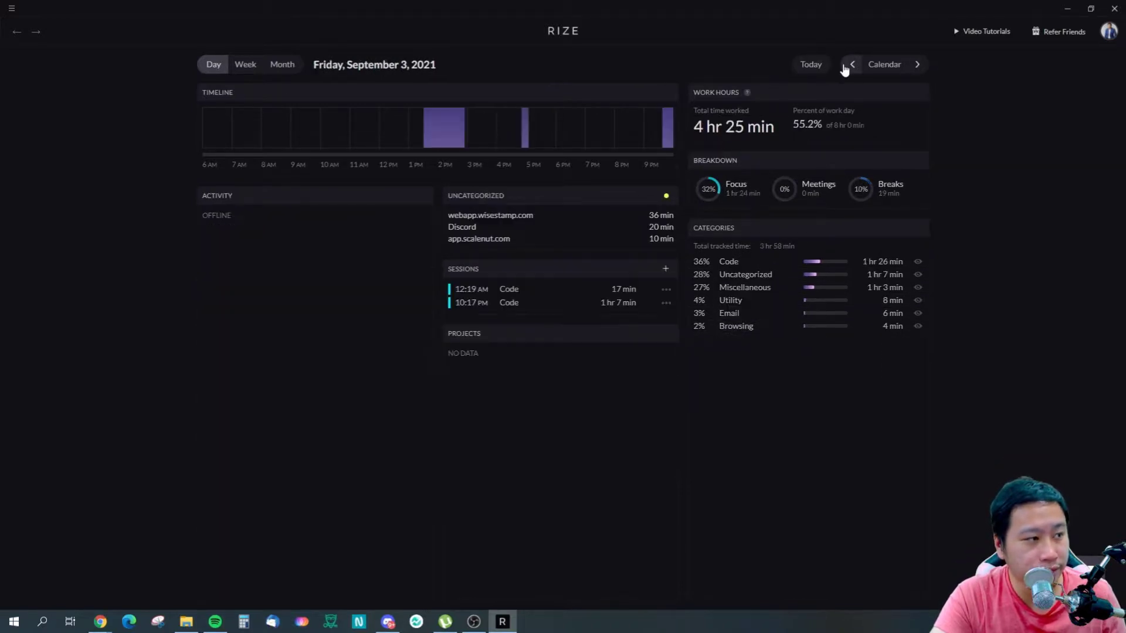
click(845, 67)
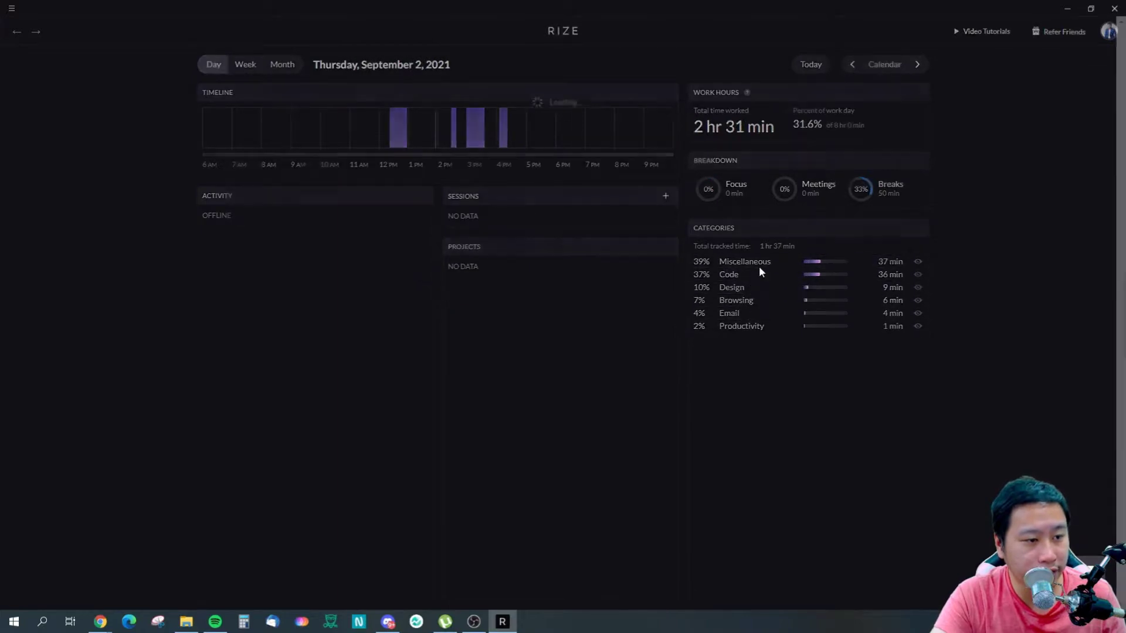
click(758, 263)
scroll(497, 280, down, 2)
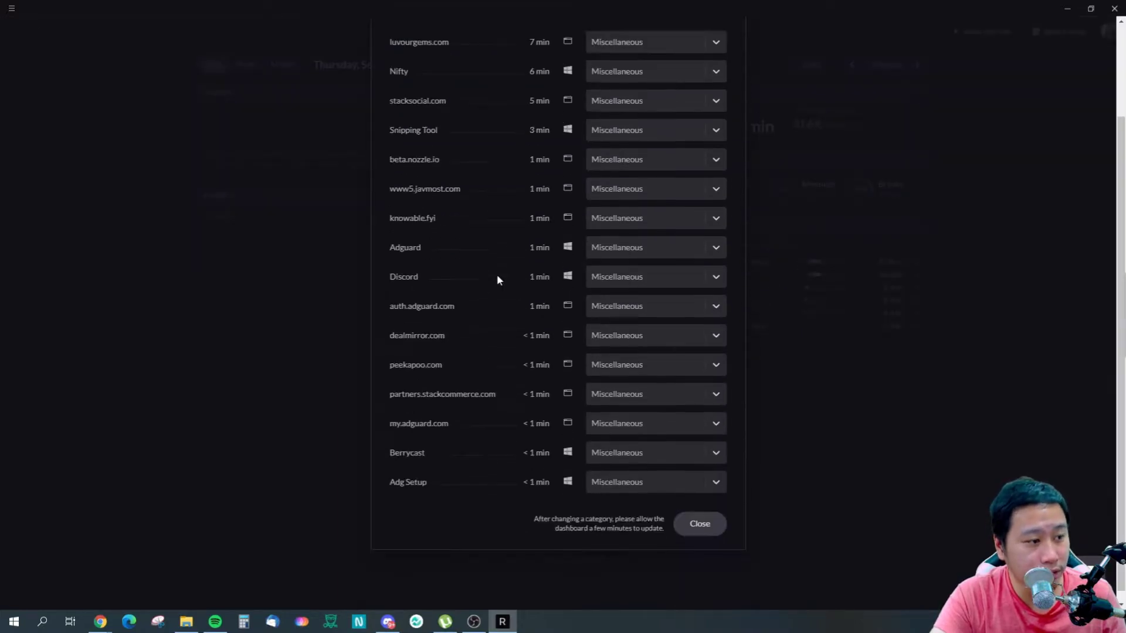
click(699, 518)
Check the Code, Design and Browsing category lists for September 2, closing each one after viewing it
click(735, 277)
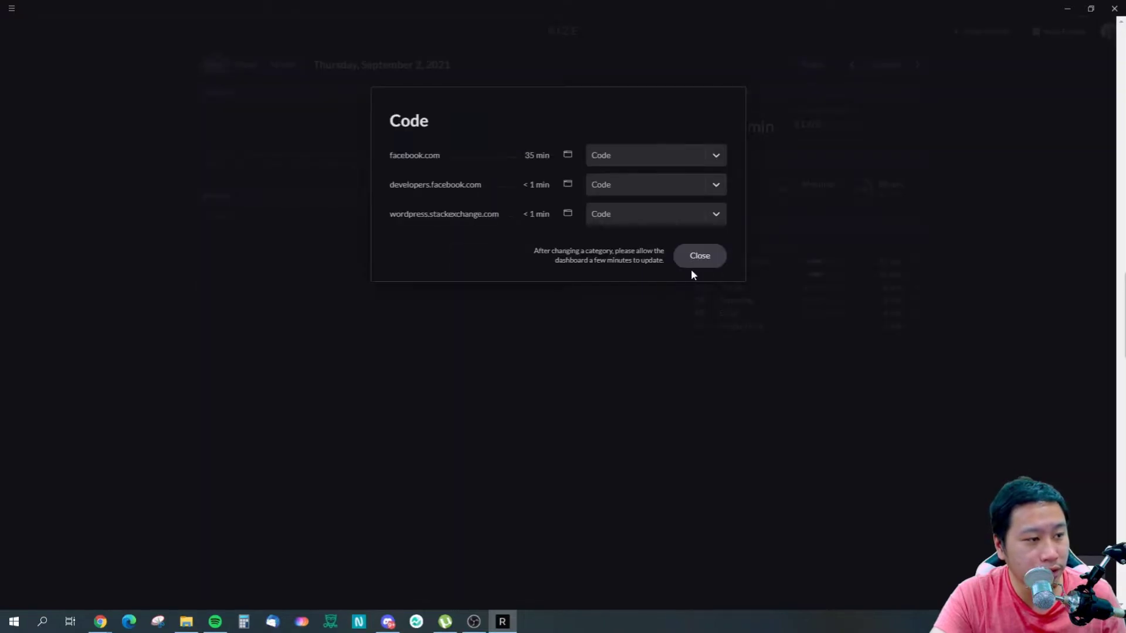
click(692, 267)
click(757, 288)
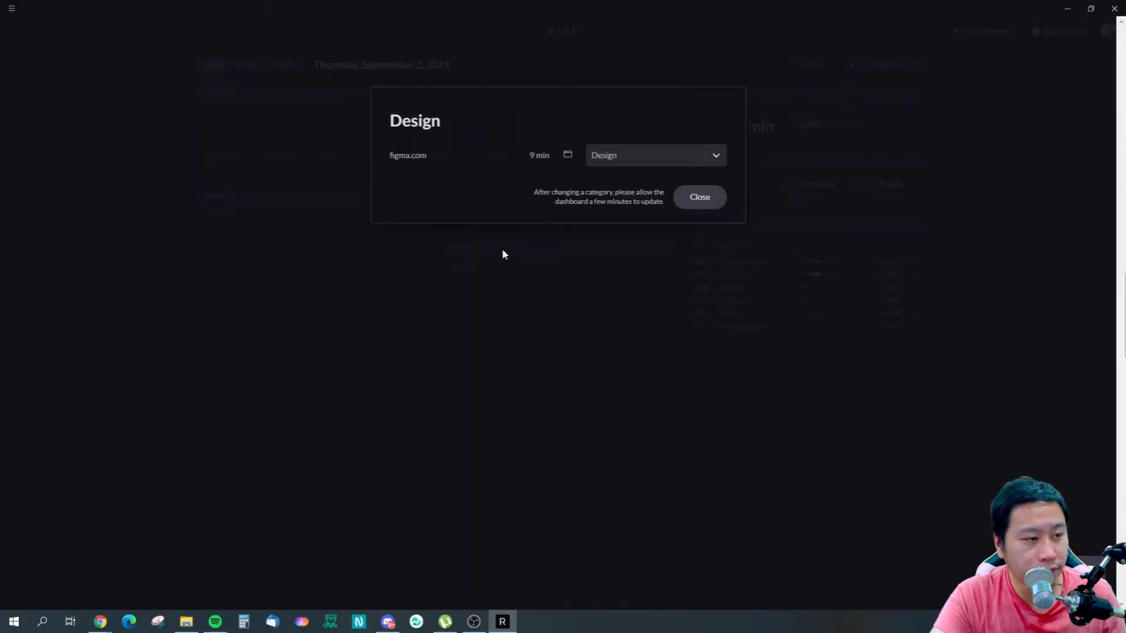
click(698, 197)
click(759, 302)
click(700, 198)
Check the Email and Productivity category lists for September 2, and return to the Saturday, September 4, 2021 dashboard
click(736, 312)
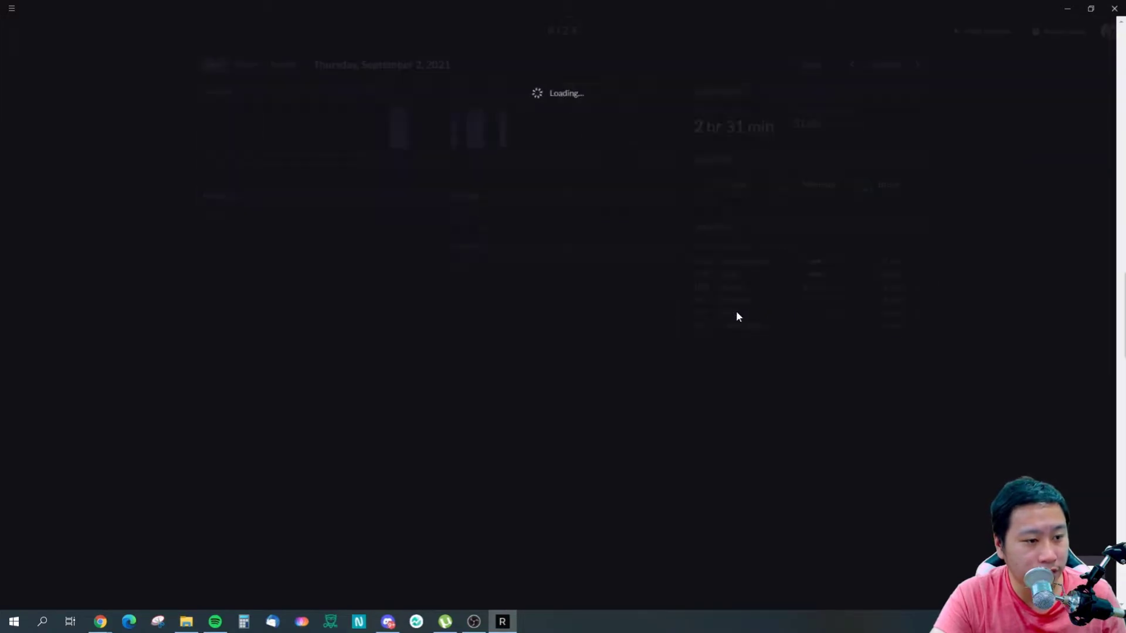
click(686, 199)
click(765, 326)
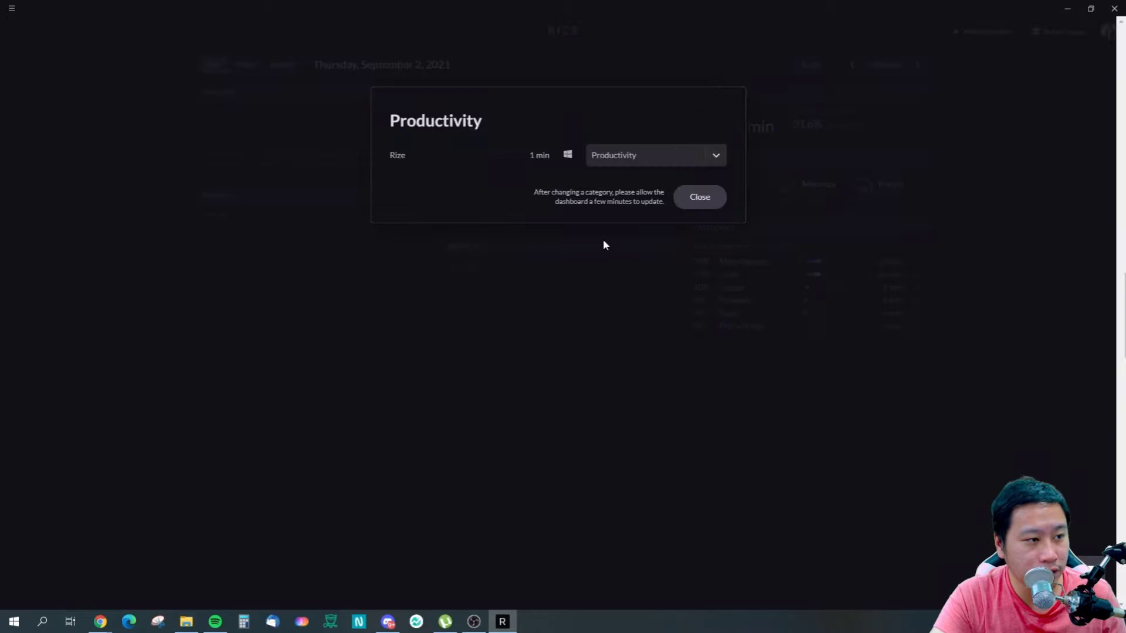
click(700, 198)
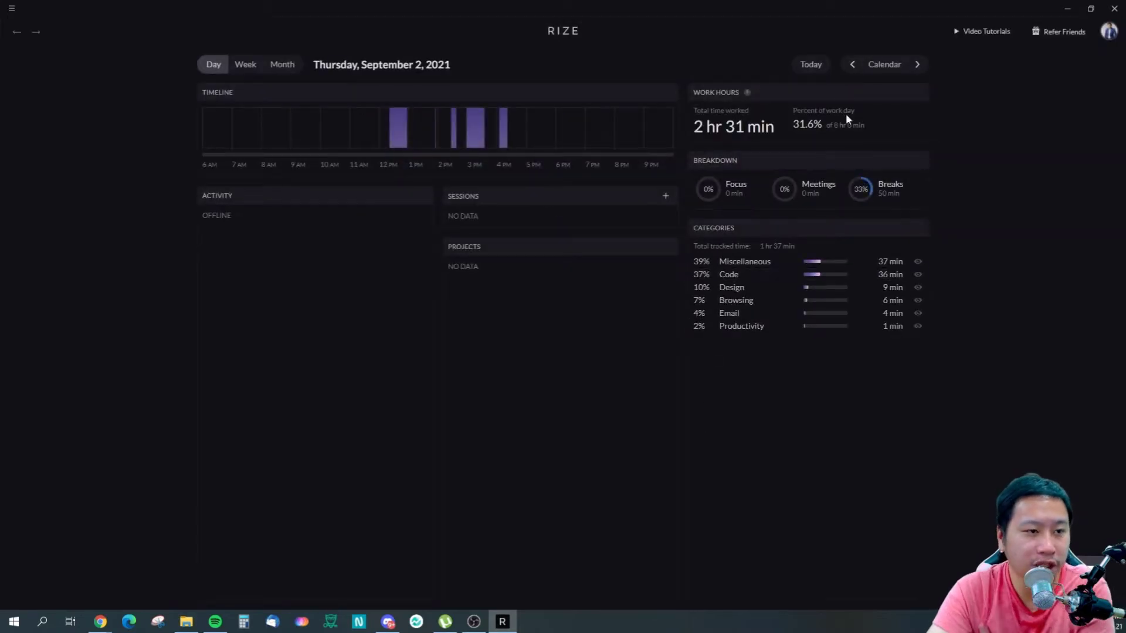
click(918, 65)
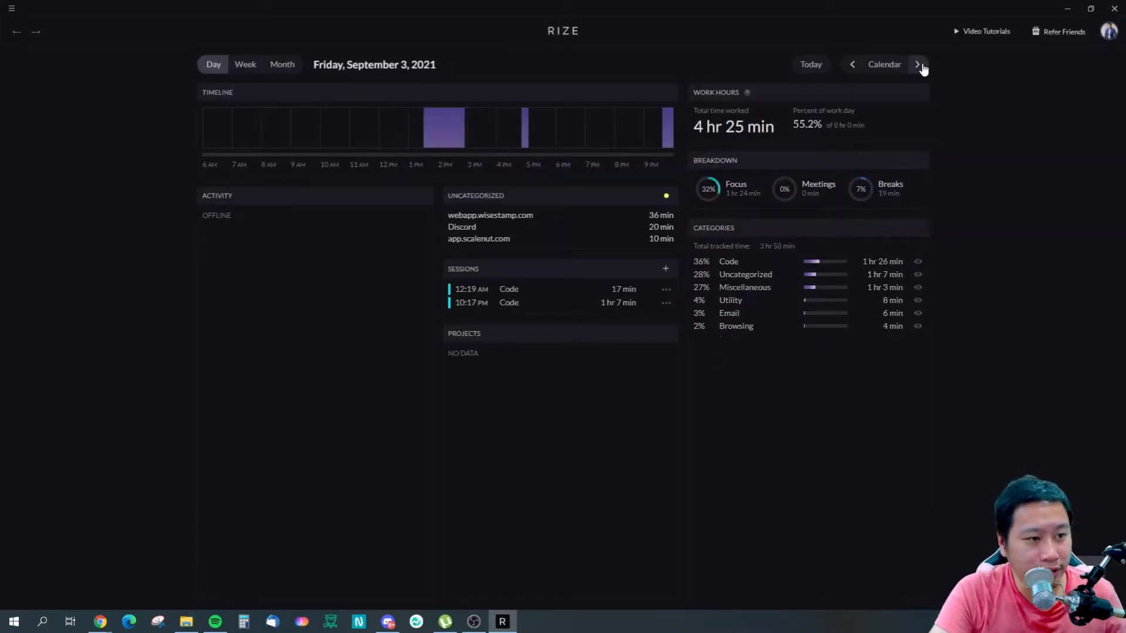
click(918, 65)
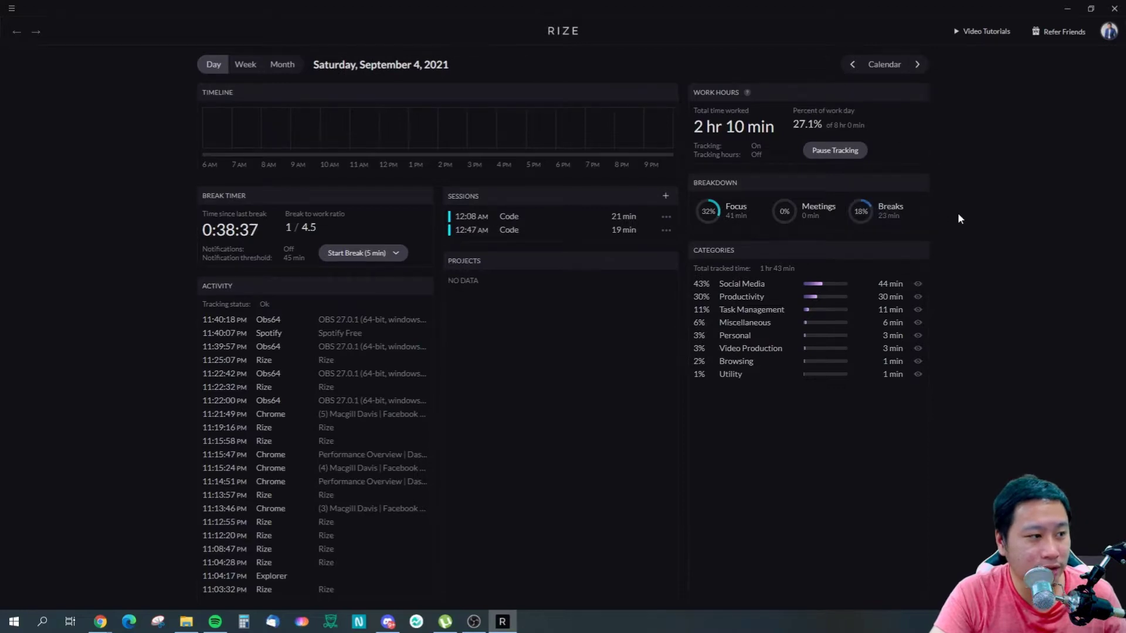